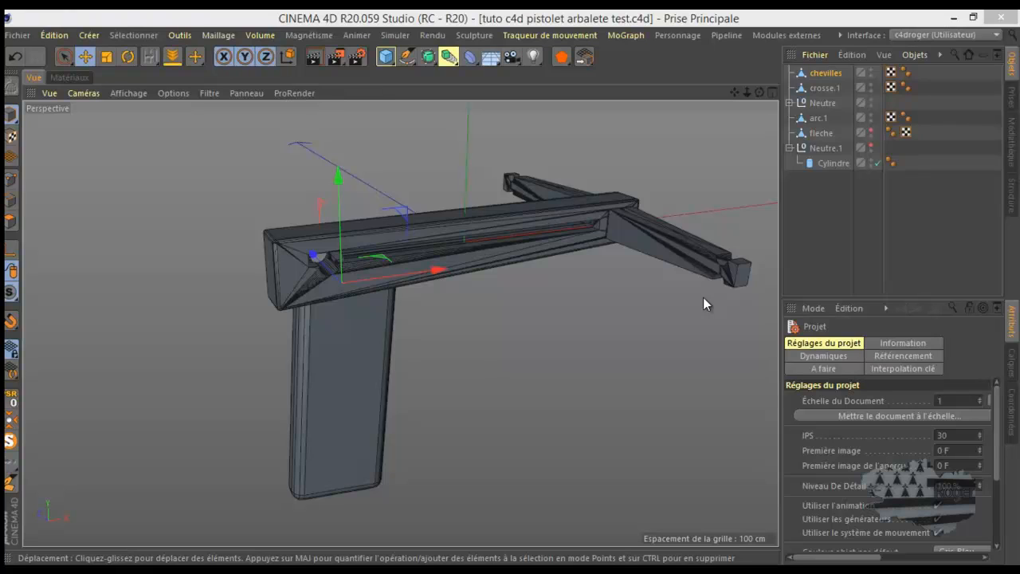
# Step: Select the grip crosse.1 and examine how the pegs join it to the crossbow body in the front view
pyautogui.click(344, 311)
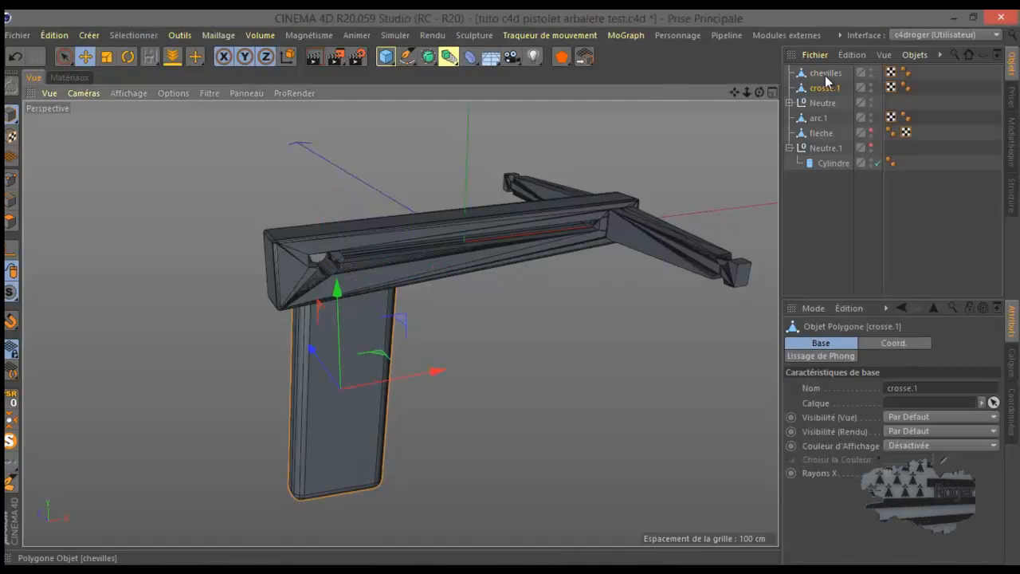
pyautogui.moveTo(760, 93); pyautogui.dragTo(511, 289)
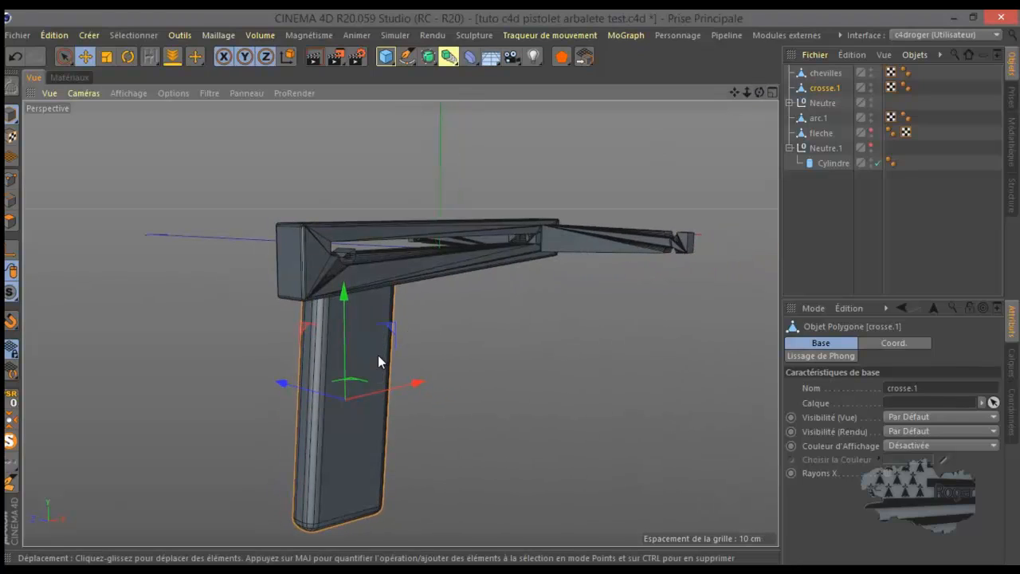
pyautogui.middleClick(363, 281)
pyautogui.middleClick(471, 444)
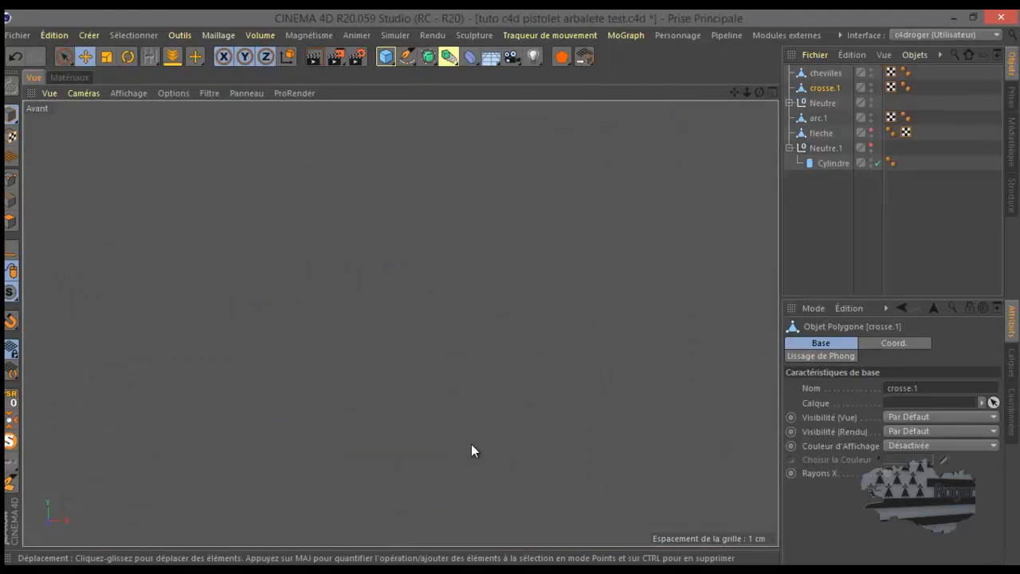
pyautogui.scroll(-2, 438, 396)
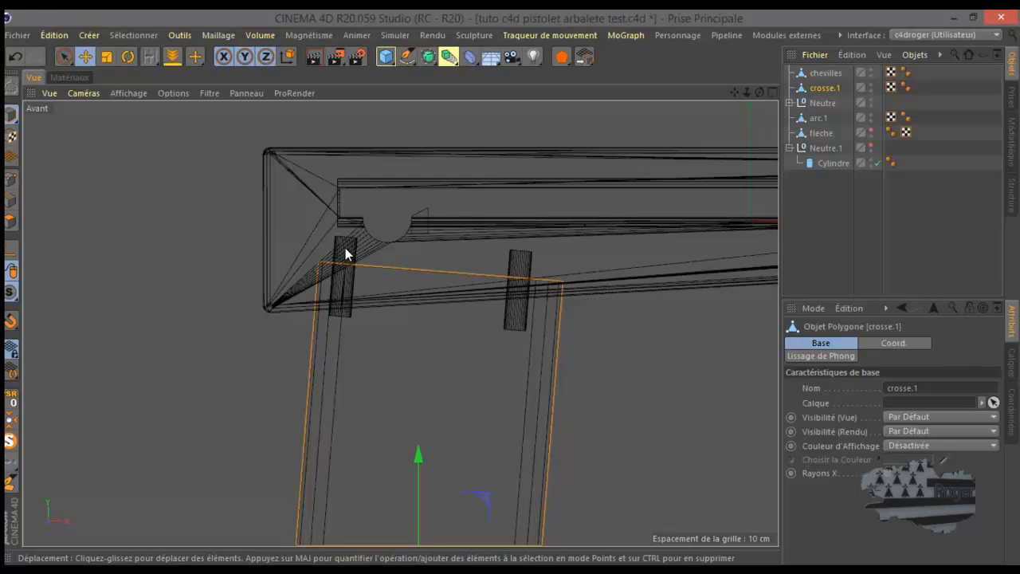
pyautogui.middleClick(227, 283)
pyautogui.middleClick(229, 265)
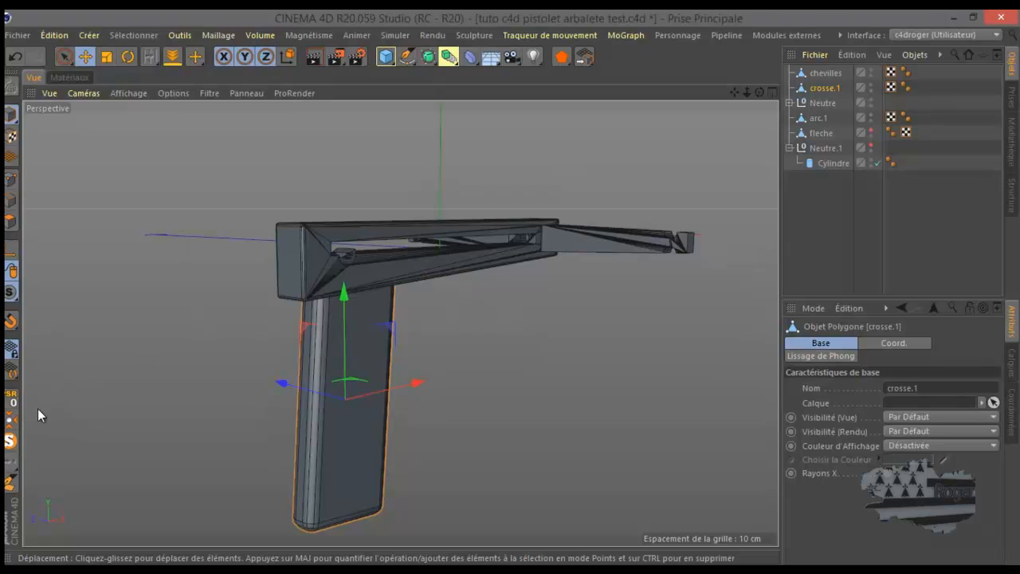
# Step: Isolate the grip crosse.1 with MagicSolo to inspect the peg holes in its upper face, and restore the full scene
pyautogui.click(10, 441)
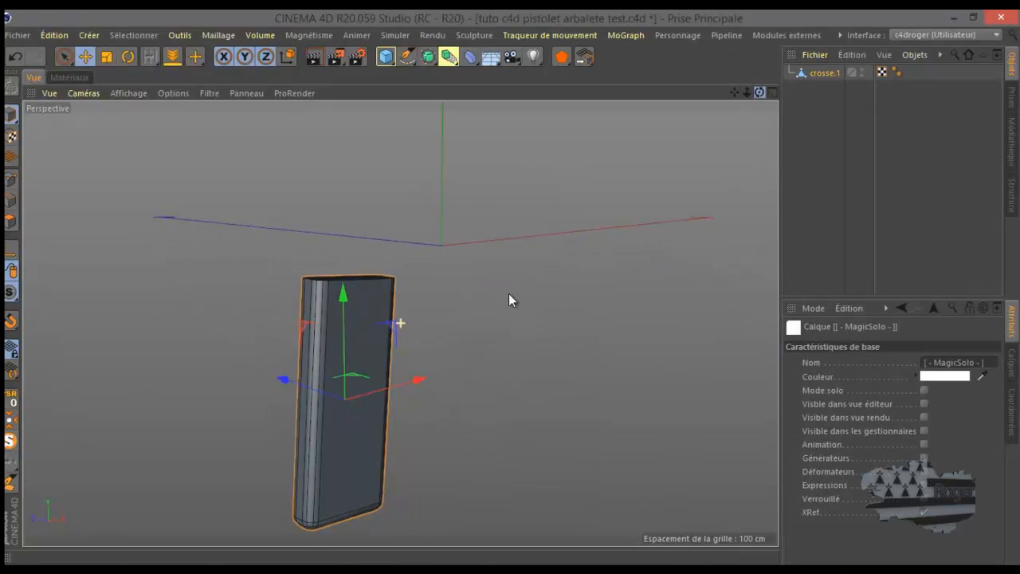
pyautogui.keyDown('alt'); pyautogui.moveTo(509, 293); pyautogui.dragTo(510, 290); pyautogui.keyUp('alt')
pyautogui.scroll(5, 332, 329)
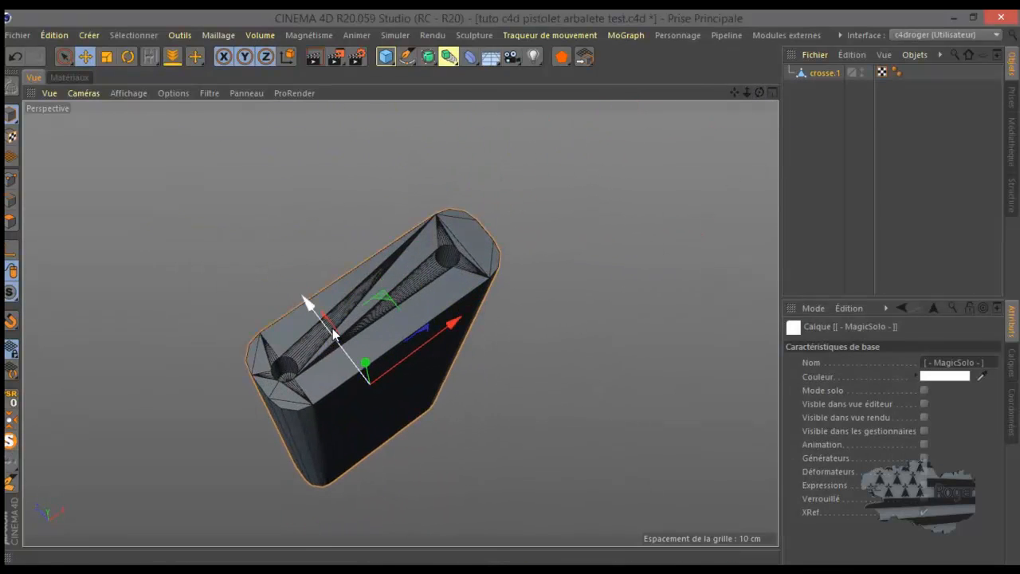
pyautogui.scroll(4, 338, 323)
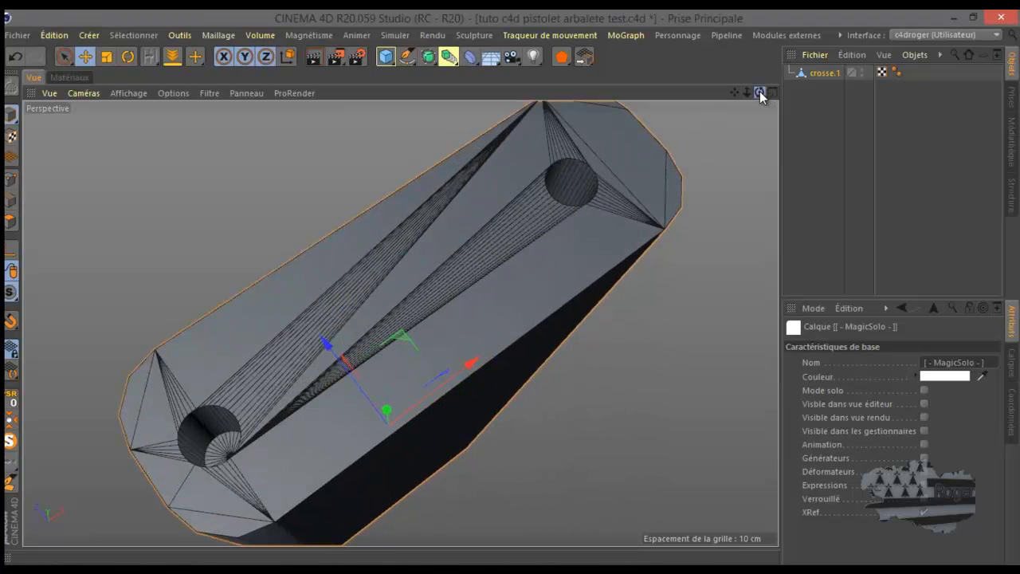
pyautogui.moveTo(760, 90); pyautogui.dragTo(511, 287)
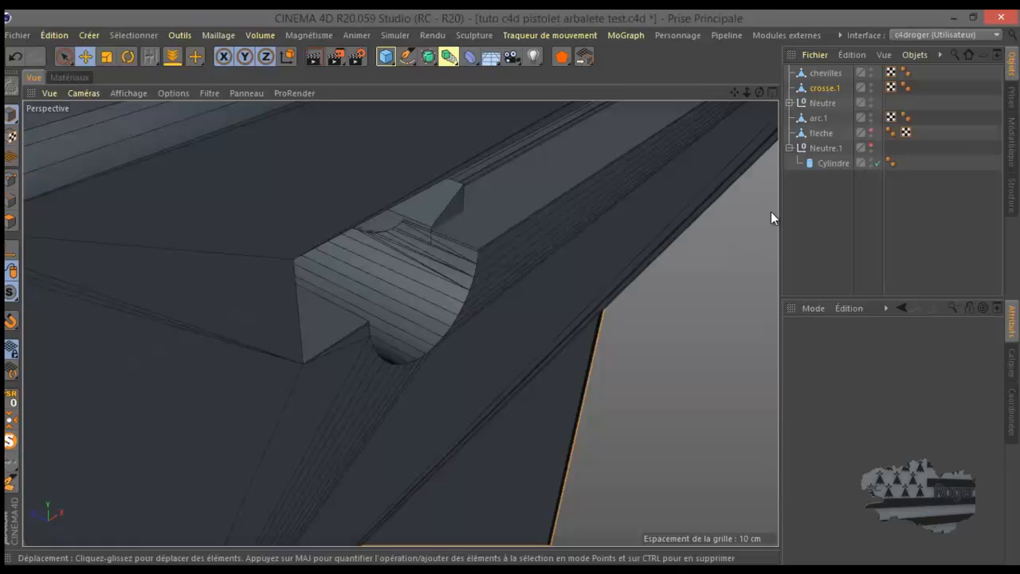
# Step: Isolate chevilles, Neutre and arc.1 with MagicSolo to inspect the pegs under the body, and restore the full scene
pyautogui.click(826, 70)
pyautogui.keyDown('ctrl'); pyautogui.click(823, 103); pyautogui.keyUp('ctrl')
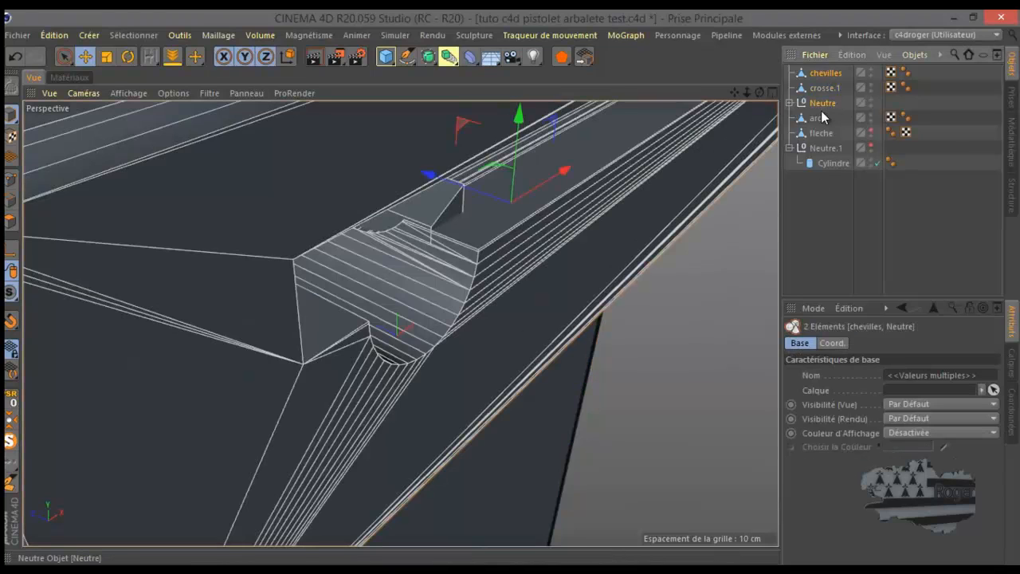
pyautogui.keyDown('ctrl'); pyautogui.click(819, 118); pyautogui.keyUp('ctrl')
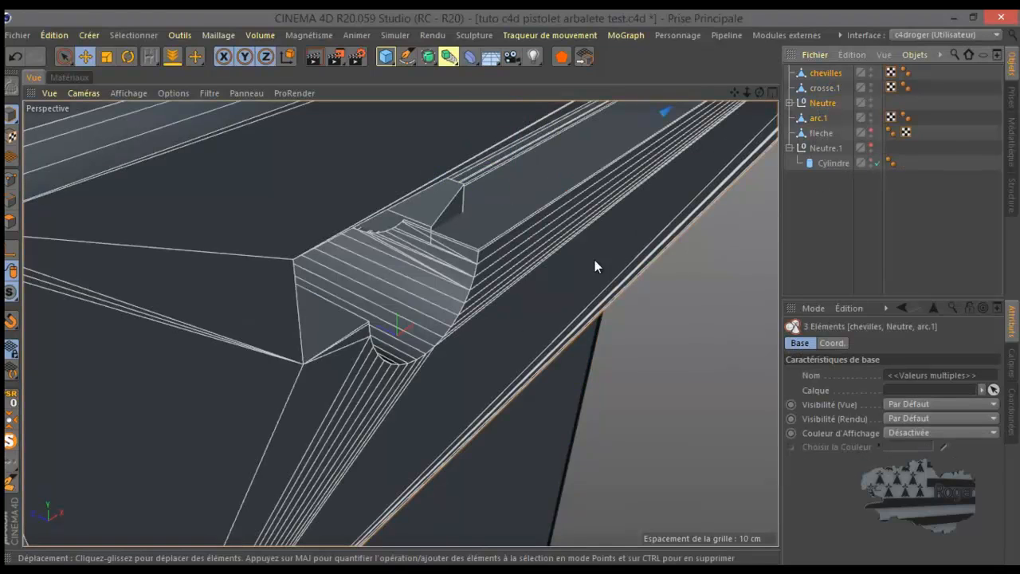
pyautogui.scroll(-5, 529, 293)
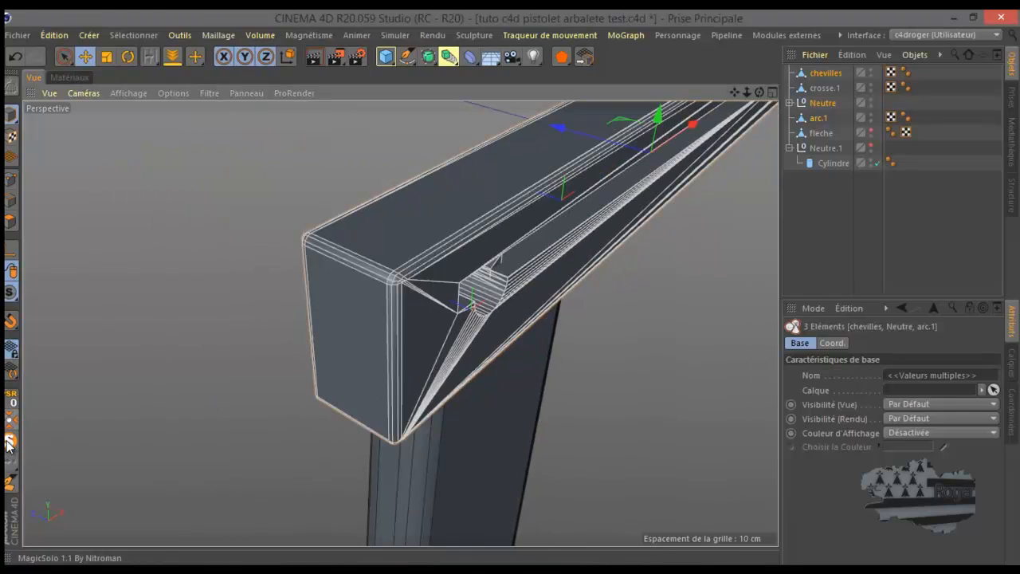
pyautogui.click(10, 442)
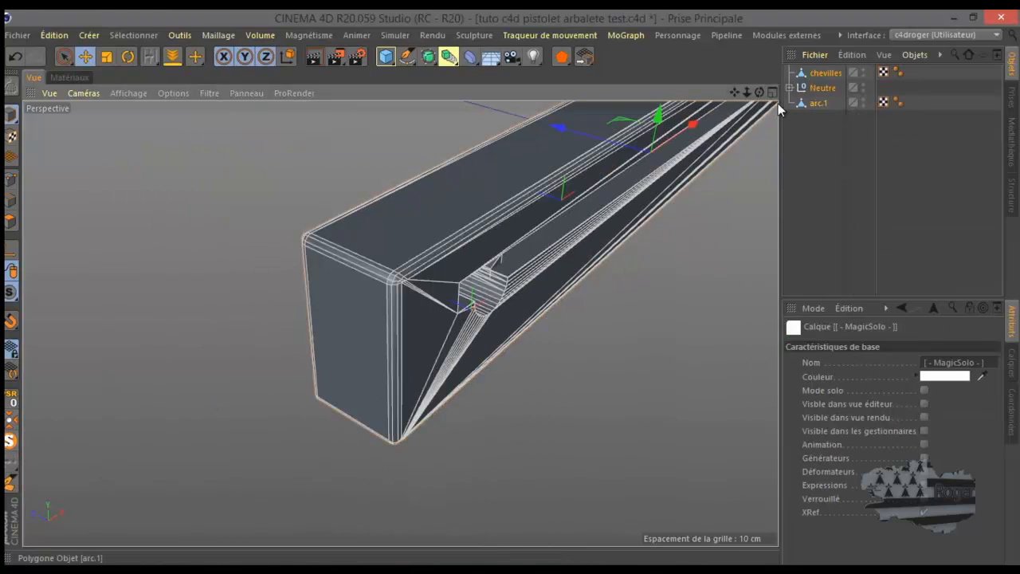
pyautogui.moveTo(760, 93); pyautogui.dragTo(702, 111)
pyautogui.scroll(-4, 524, 170)
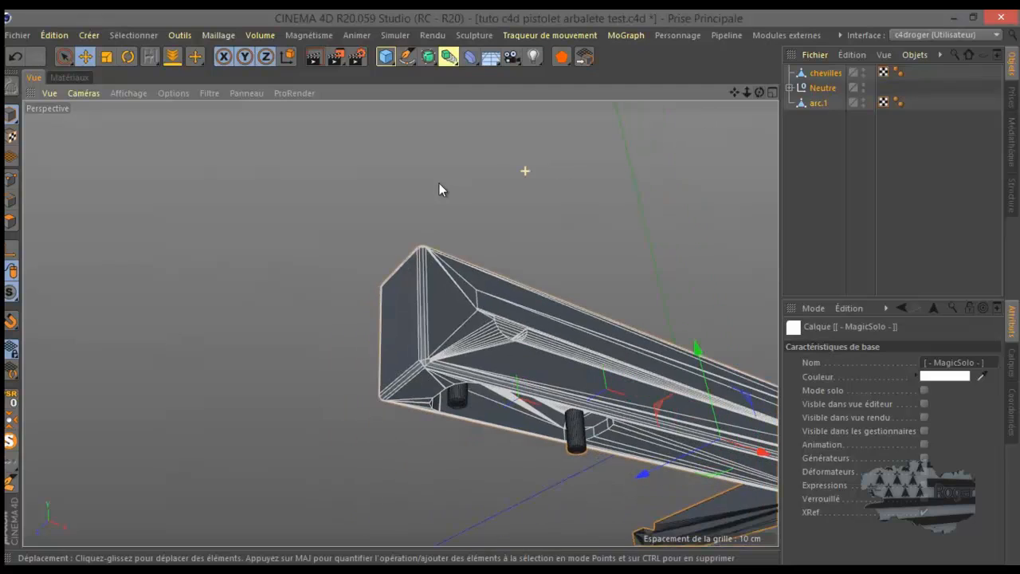
pyautogui.moveTo(759, 91); pyautogui.dragTo(510, 290)
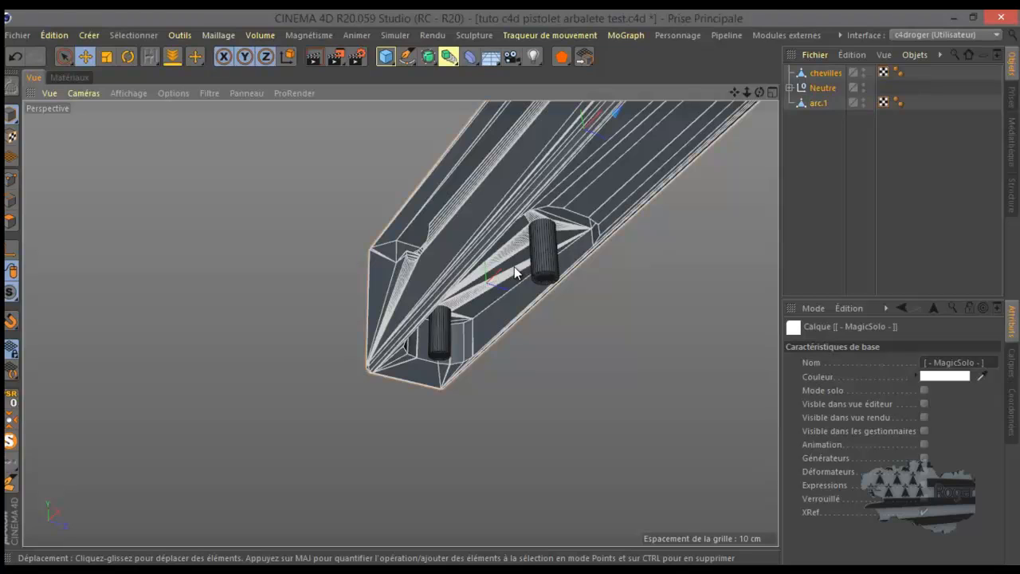
pyautogui.click(11, 440)
# Step: Examine the assembled crossbow pistol from several angles, focusing on the body, arrow groove and grip
pyautogui.scroll(-6, 151, 401)
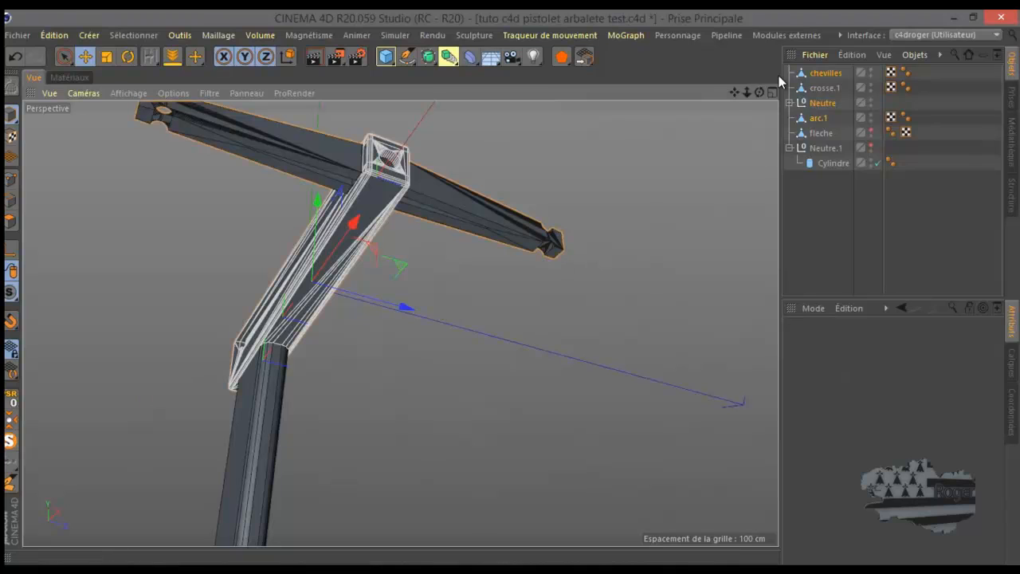
pyautogui.moveTo(760, 91); pyautogui.dragTo(509, 286)
pyautogui.scroll(-2, 572, 186)
pyautogui.scroll(4, 422, 432)
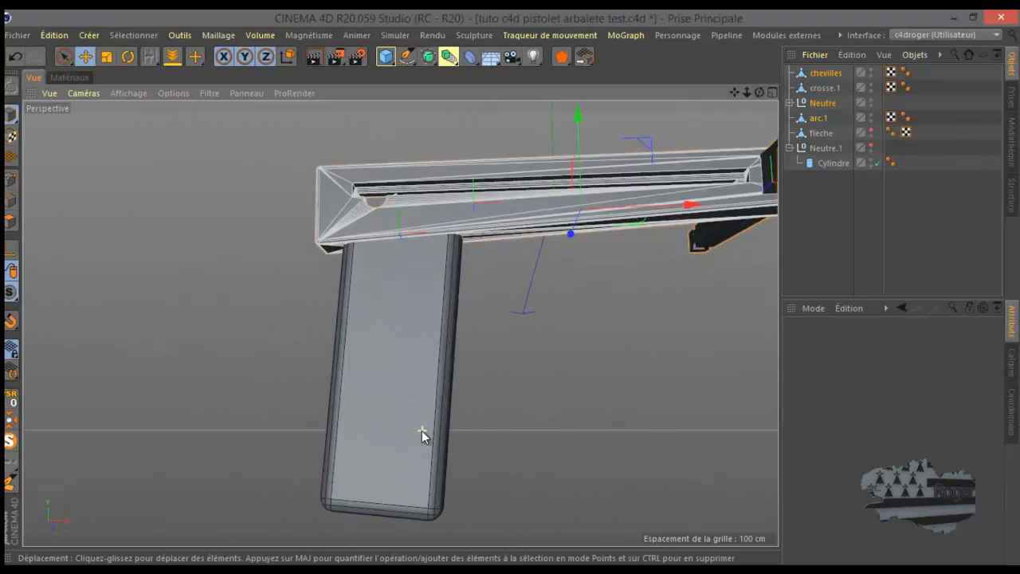
pyautogui.moveTo(758, 94); pyautogui.dragTo(514, 295)
pyautogui.scroll(-5, 467, 257)
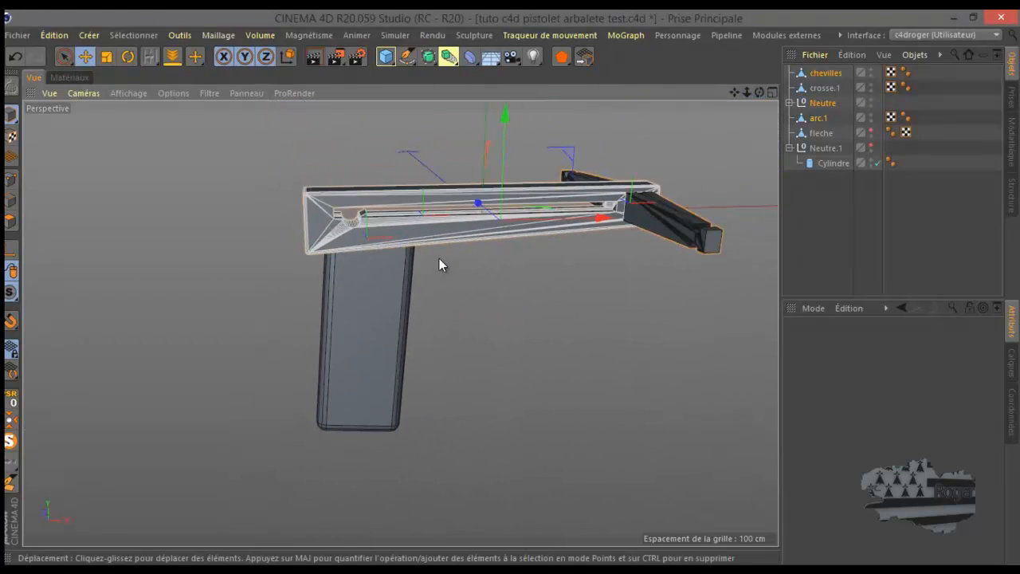
pyautogui.scroll(3, 436, 238)
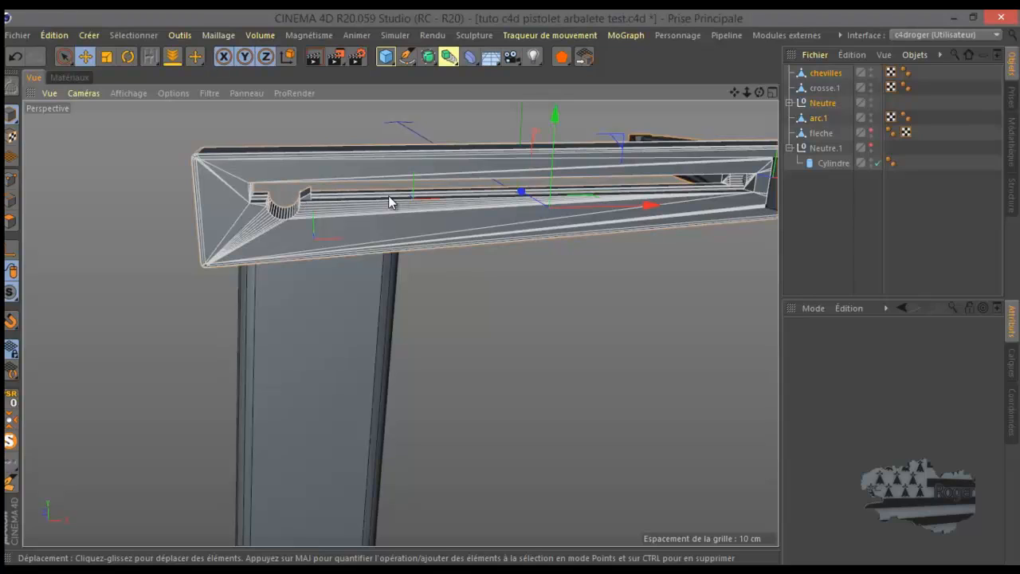
pyautogui.scroll(-3, 388, 201)
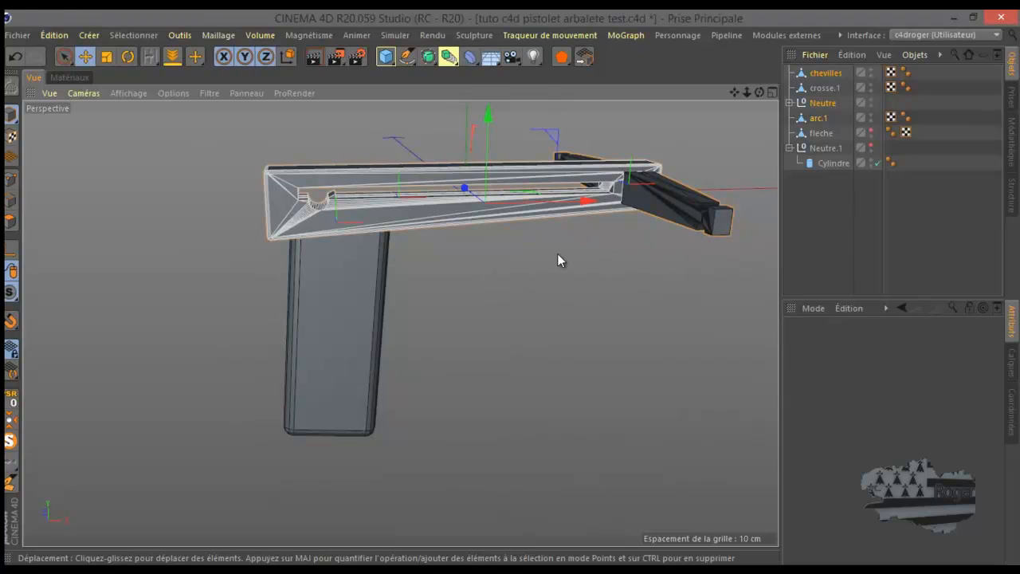
# Step: Switch to the other open document, tuto c4d pistolet arbalete.c4d
pyautogui.click(796, 34)
pyautogui.click(840, 36)
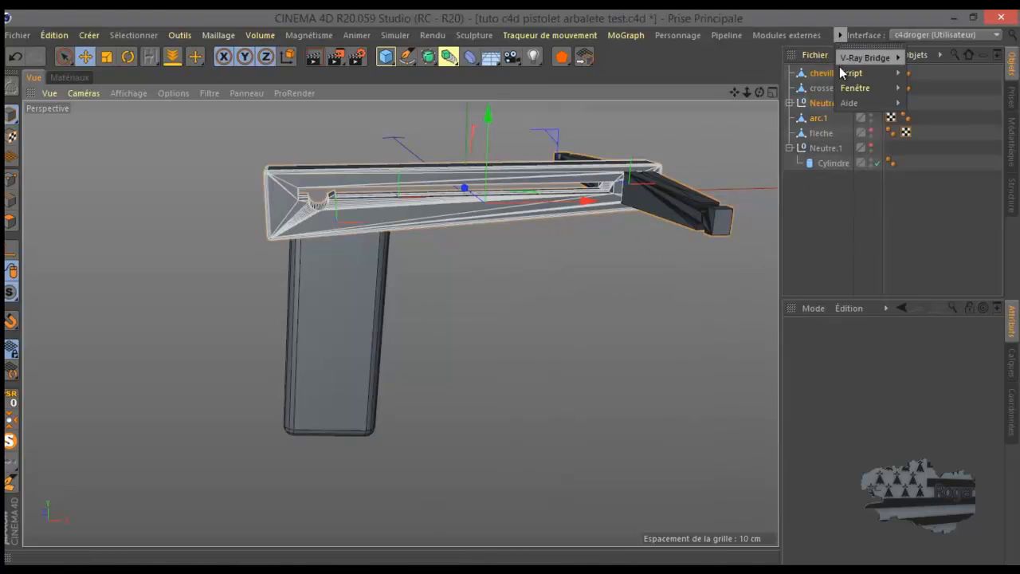
pyautogui.moveTo(861, 88)
pyautogui.click(625, 456)
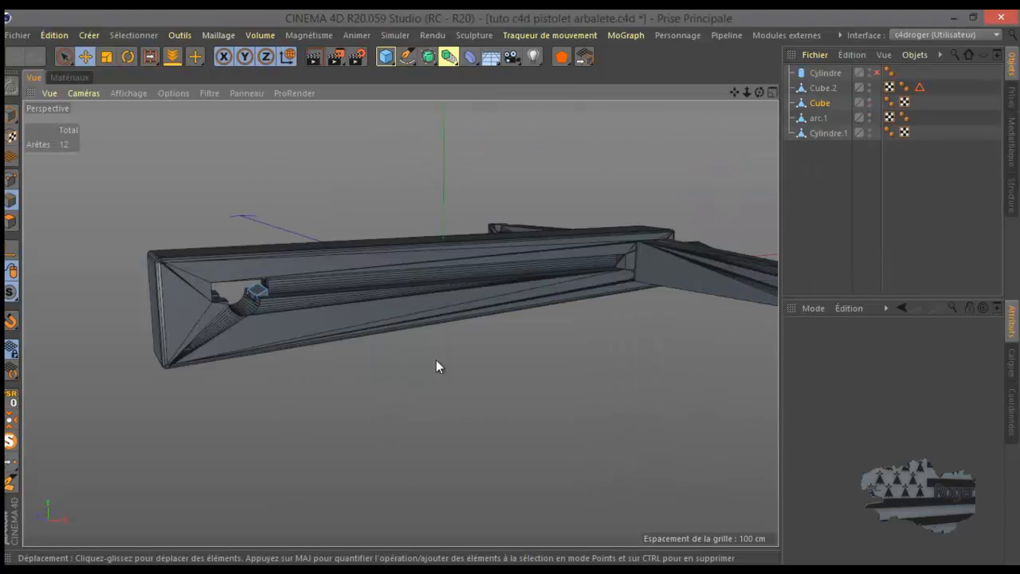
# Step: Group the objects Cube.2 and Cube under a null object
pyautogui.click(822, 89)
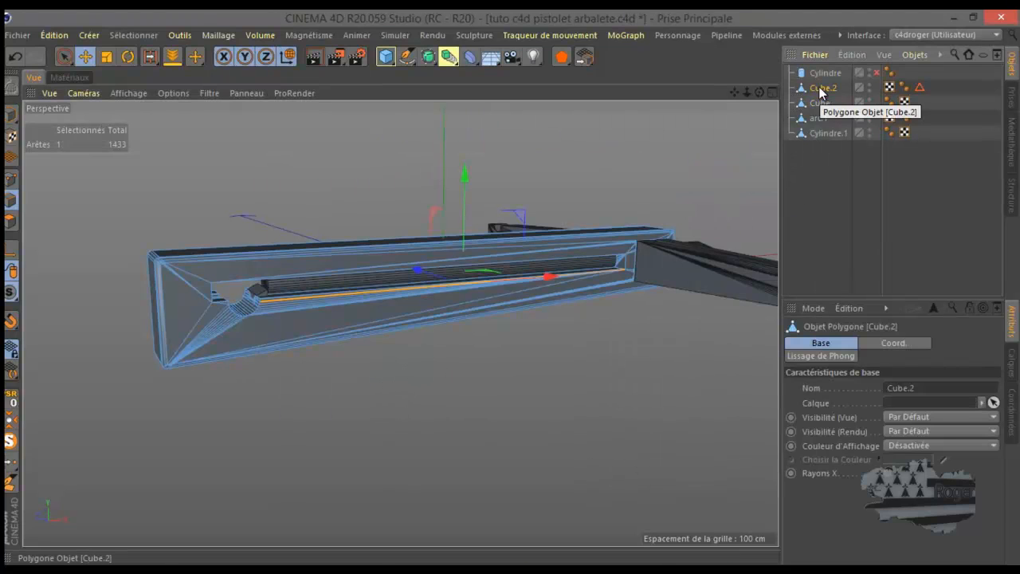
pyautogui.keyDown('ctrl'); pyautogui.click(821, 104); pyautogui.keyUp('ctrl')
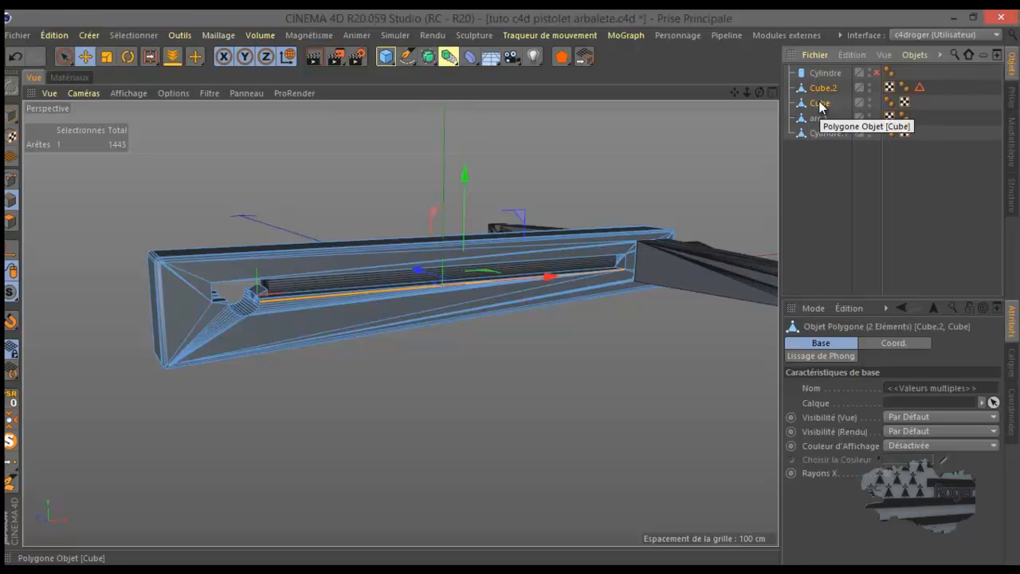
pyautogui.hotkey('alt', 'g')
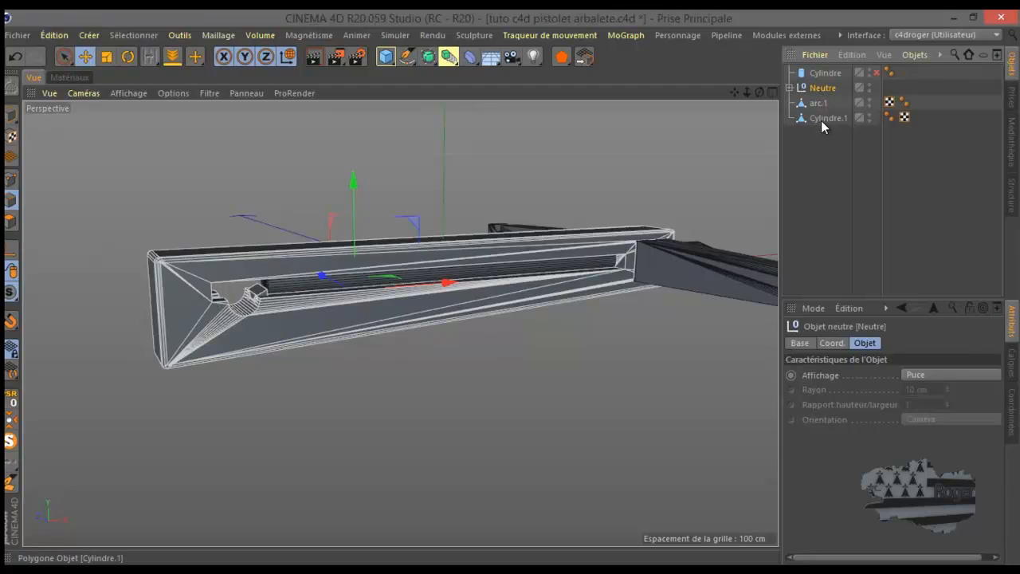
# Step: Rename the object Cylindre.1 as fleche
pyautogui.click(821, 120)
pyautogui.doubleClick(821, 120)
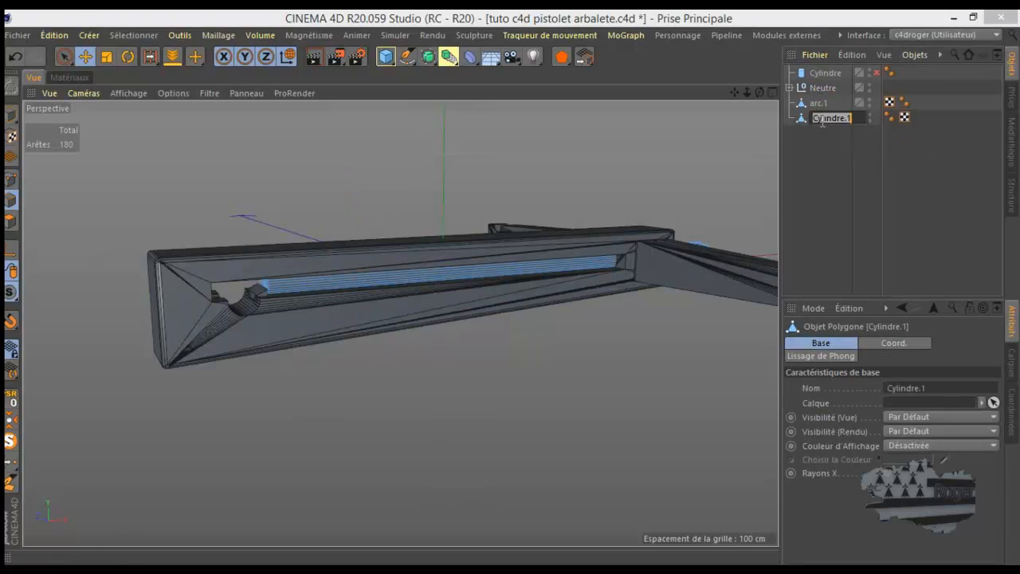
pyautogui.write('flèche')
pyautogui.press('Return')
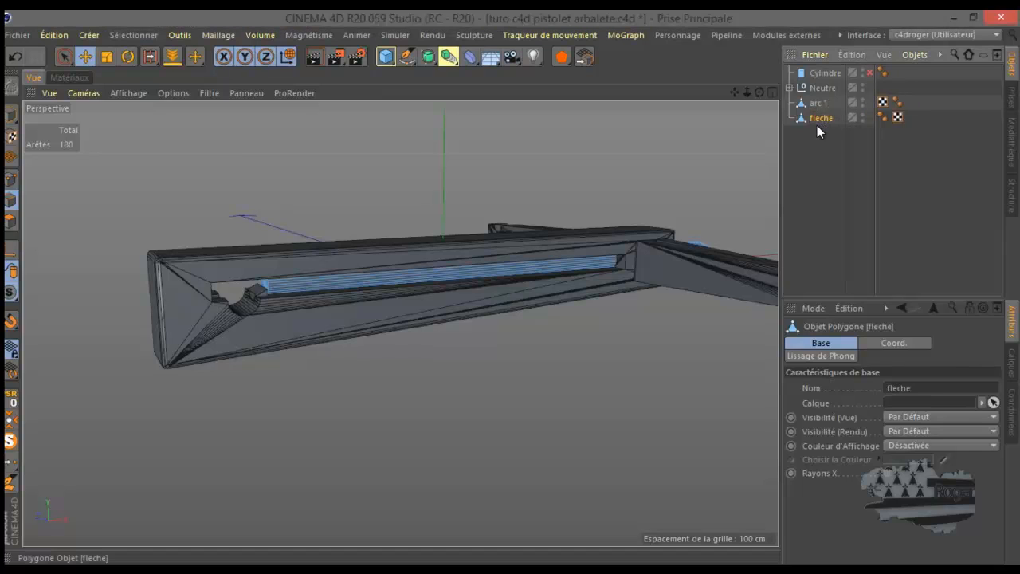
# Step: Move the disabled Cylindre below fleche in the object hierarchy and group it under its own null object
pyautogui.click(821, 73)
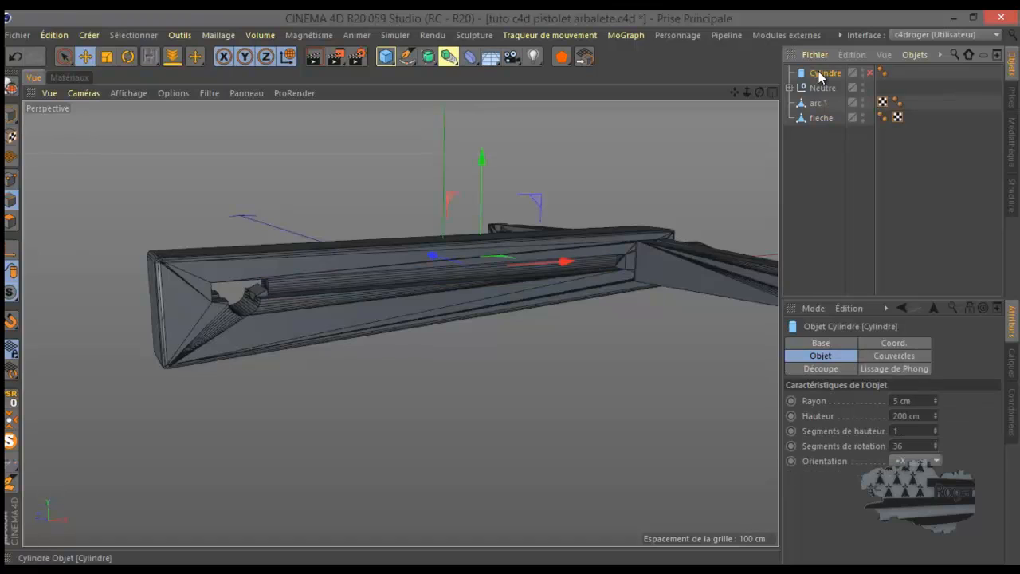
pyautogui.moveTo(820, 75); pyautogui.dragTo(826, 128)
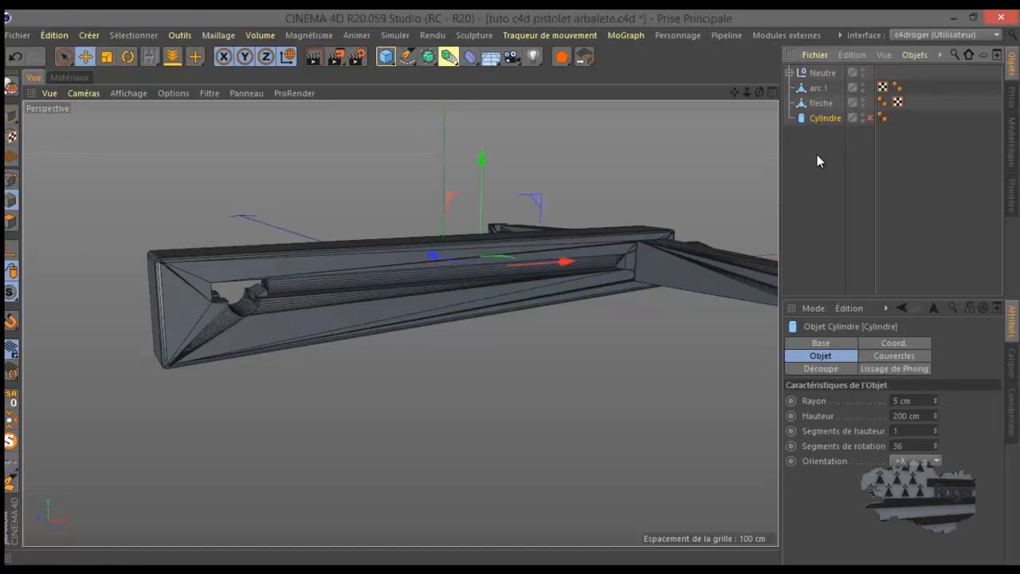
pyautogui.hotkey('alt', 'g')
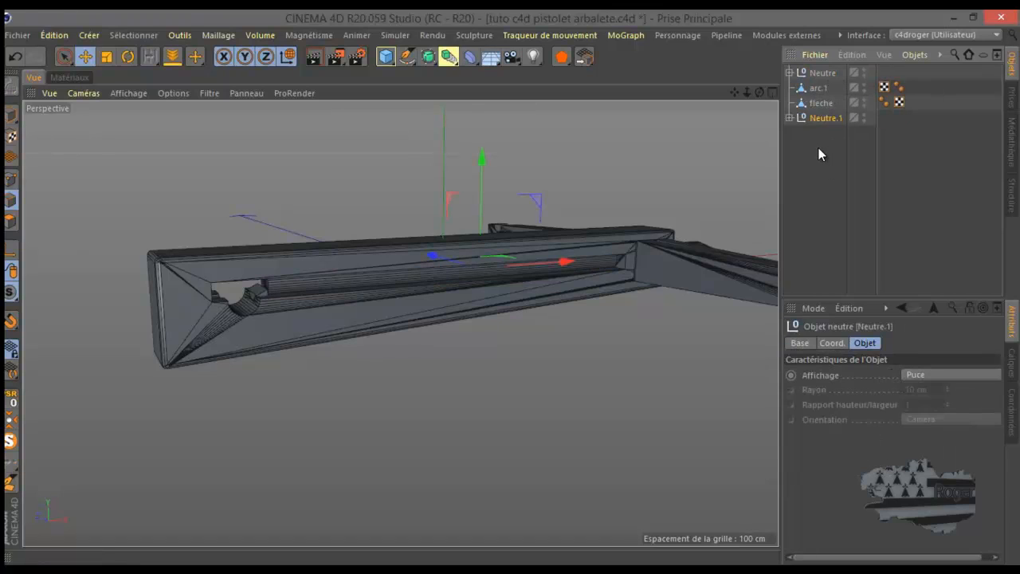
pyautogui.click(788, 117)
pyautogui.click(790, 117)
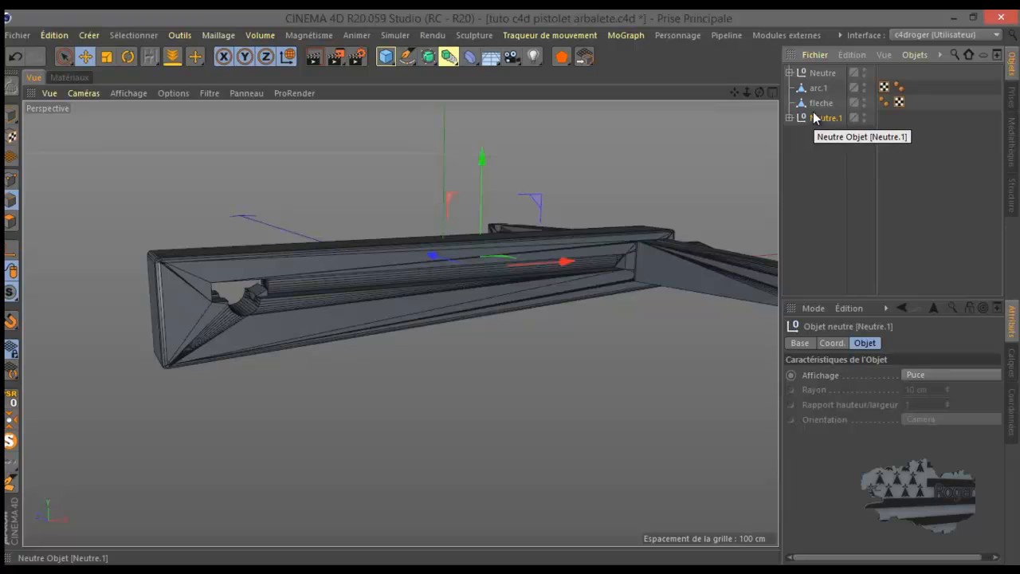
# Step: Add a cube primitive framed in the front view, keeping it parametric by undoing its conversion to an editable object
pyautogui.click(386, 56)
pyautogui.middleClick(410, 272)
pyautogui.middleClick(446, 388)
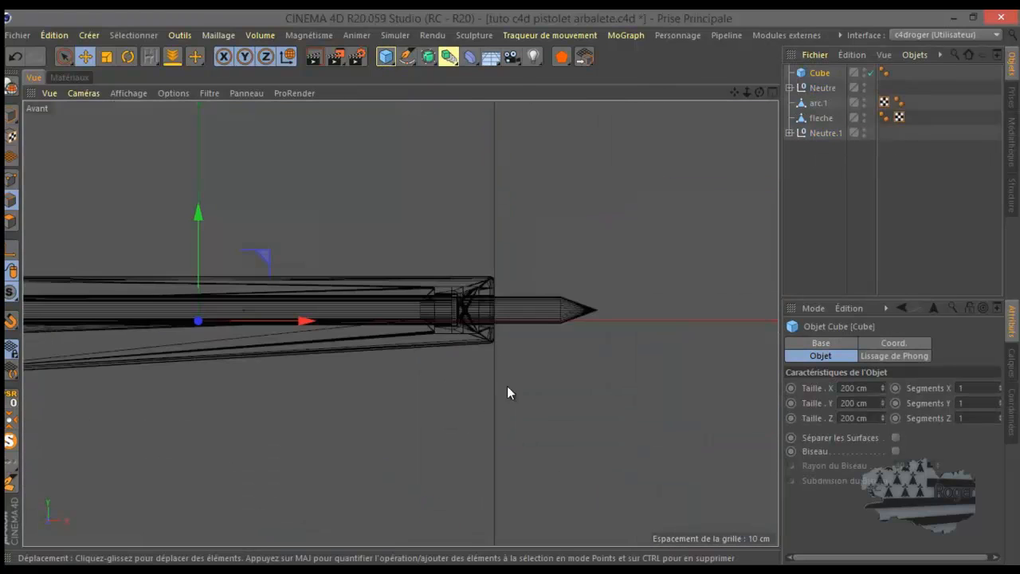
pyautogui.scroll(-2, 551, 372)
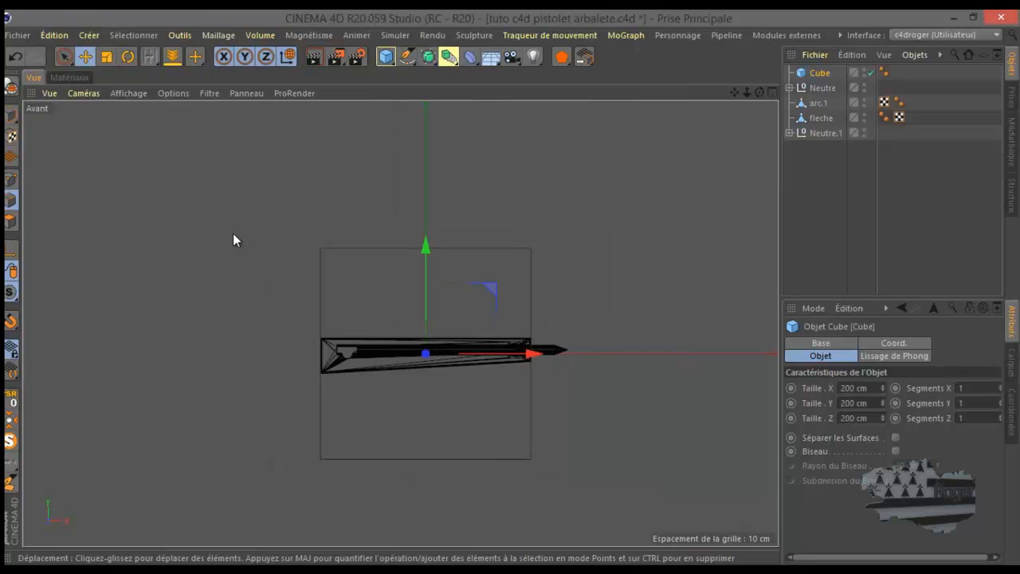
pyautogui.click(12, 86)
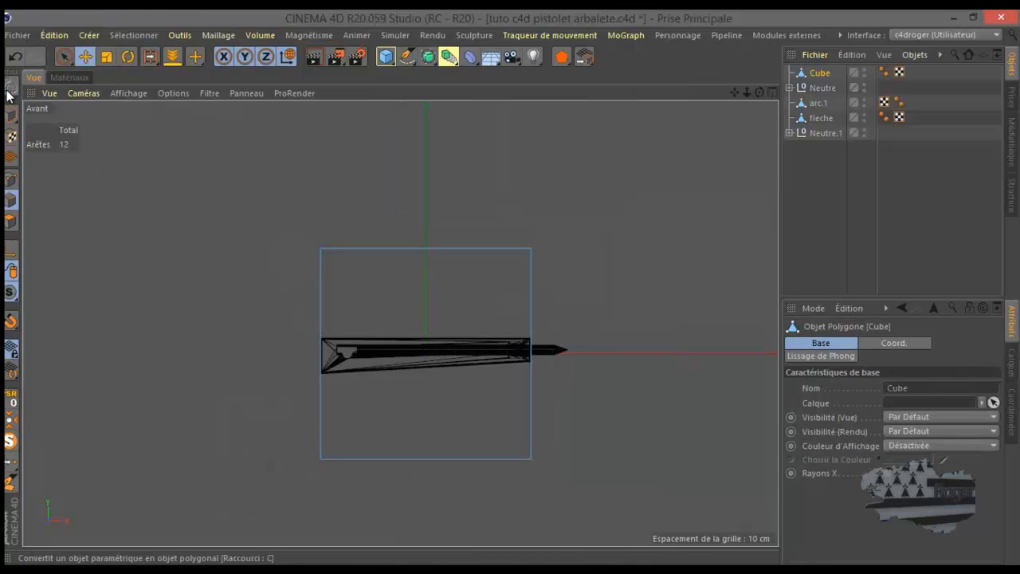
pyautogui.click(15, 56)
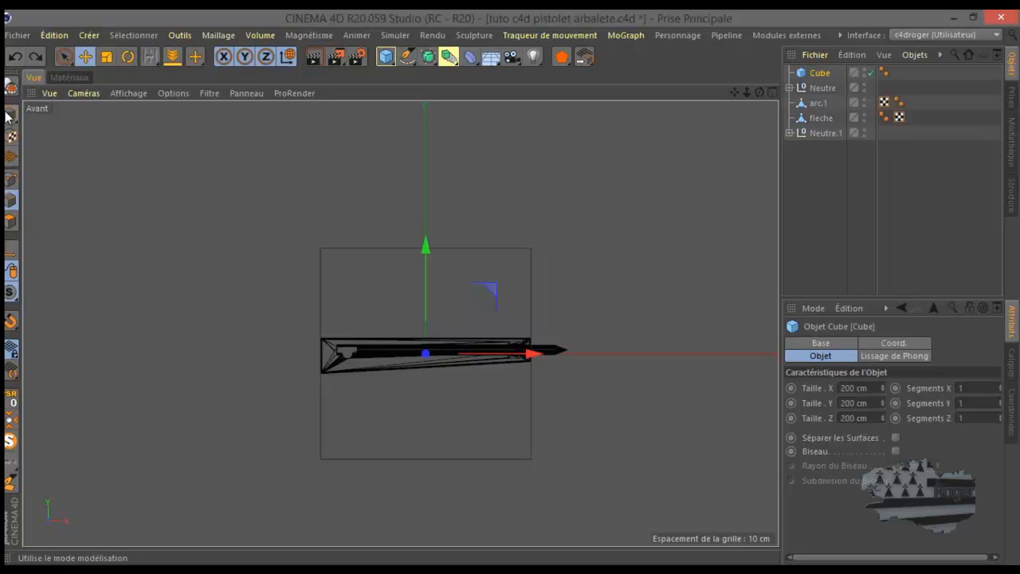
# Step: Resize the cube in the front view to about 60 cm wide and 136 cm tall, placing it at the crossbow body's rear end
pyautogui.scroll(4, 468, 374)
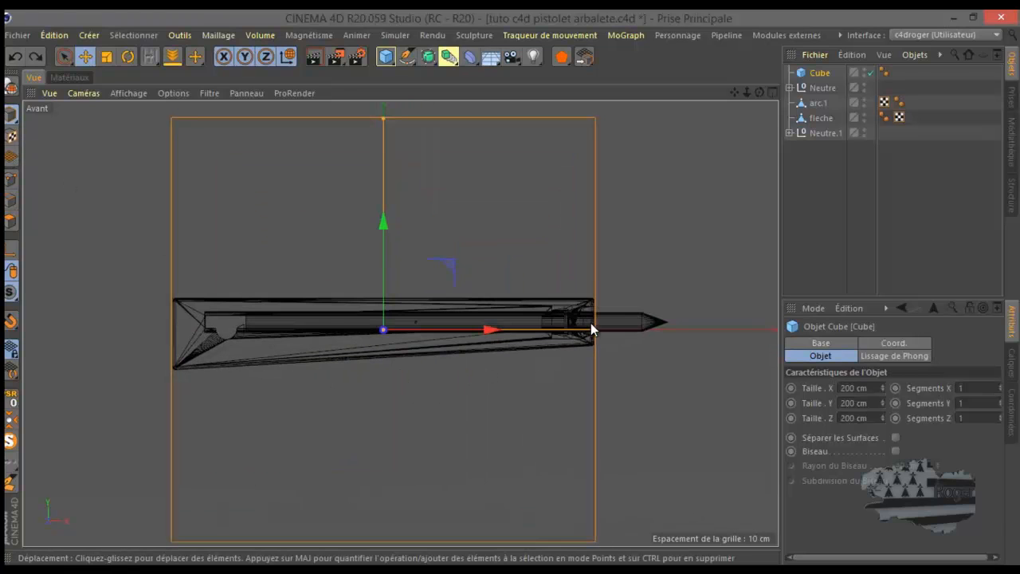
pyautogui.moveTo(595, 333); pyautogui.dragTo(448, 340)
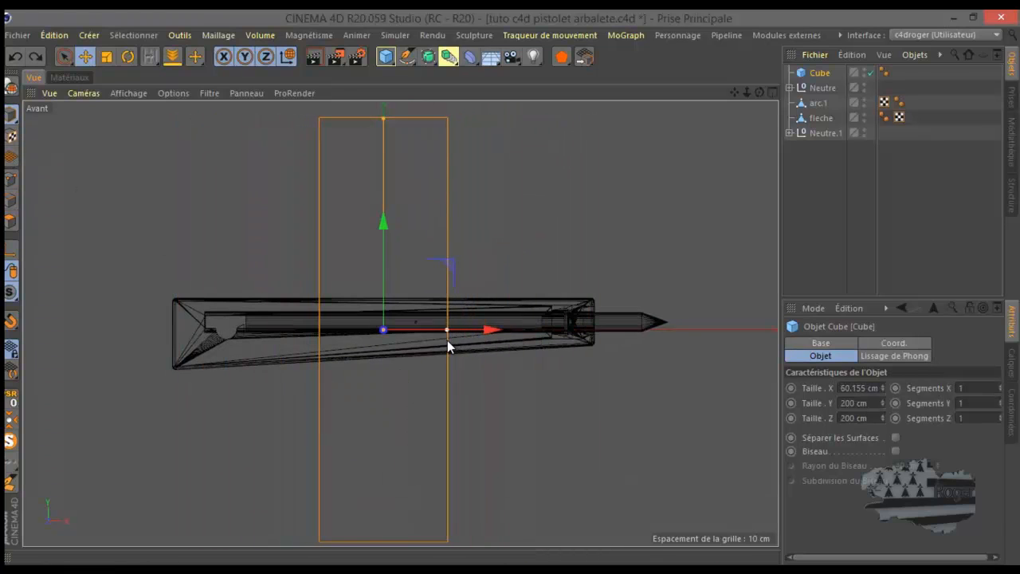
pyautogui.moveTo(453, 267); pyautogui.dragTo(304, 287)
pyautogui.moveTo(237, 138); pyautogui.dragTo(240, 207)
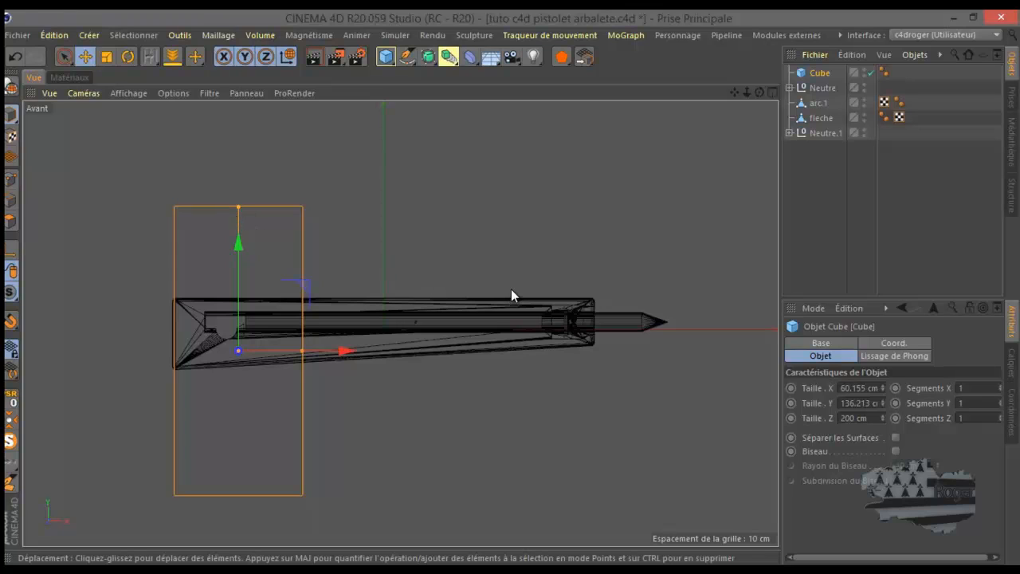
# Step: Set the cube's height (Y) to 120 cm and its width (X) to 50 cm, ending with a width of 40 cm
pyautogui.click(858, 403)
pyautogui.doubleClick(850, 402)
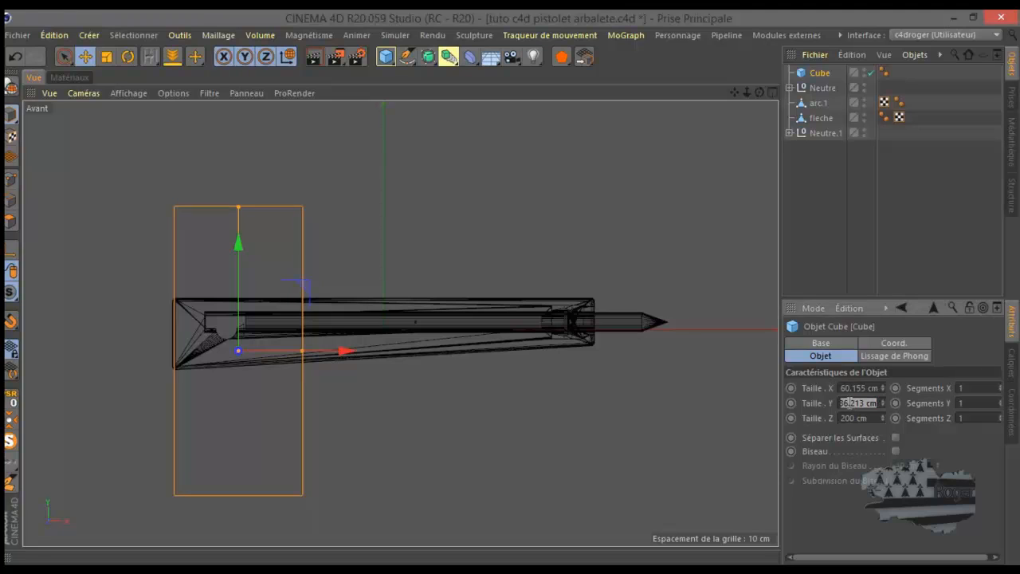
pyautogui.write('120')
pyautogui.press('Return')
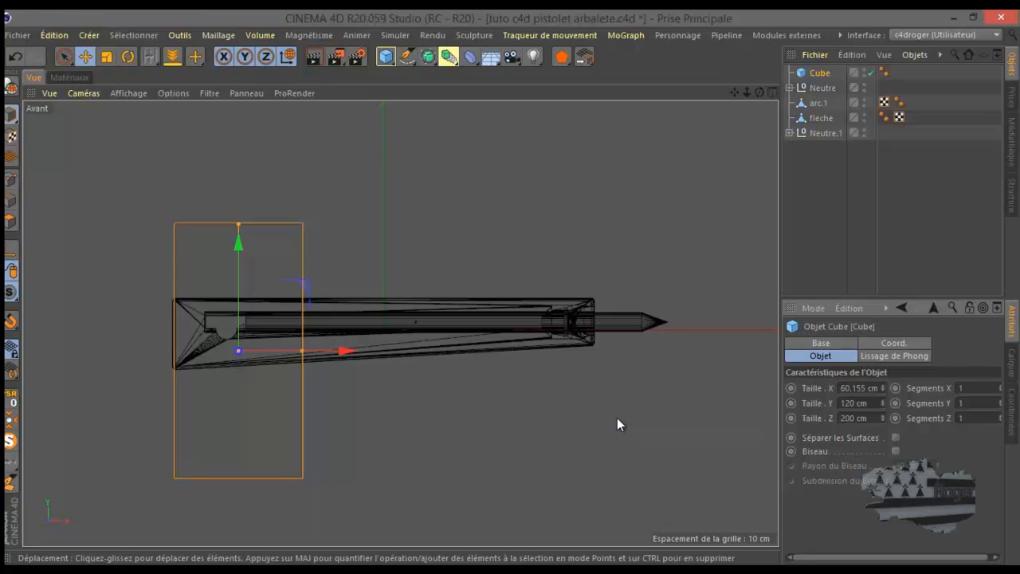
pyautogui.click(856, 388)
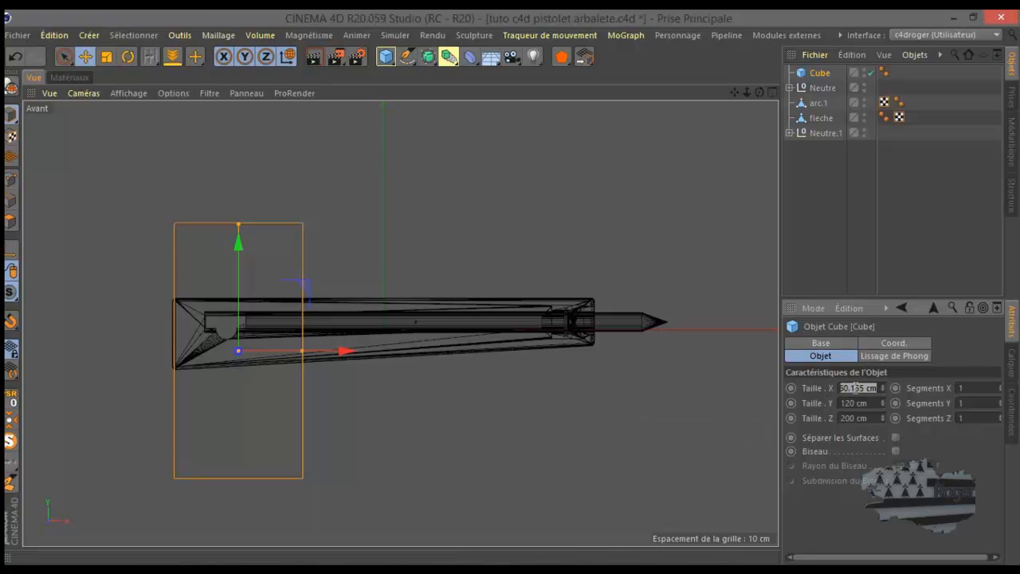
pyautogui.write('50')
pyautogui.press('Return')
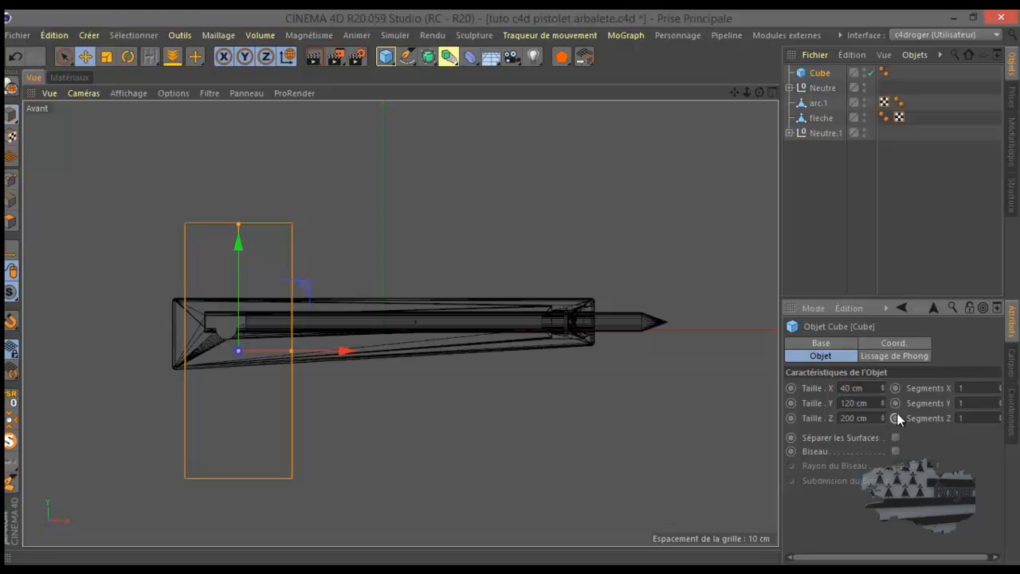
pyautogui.press('Return')
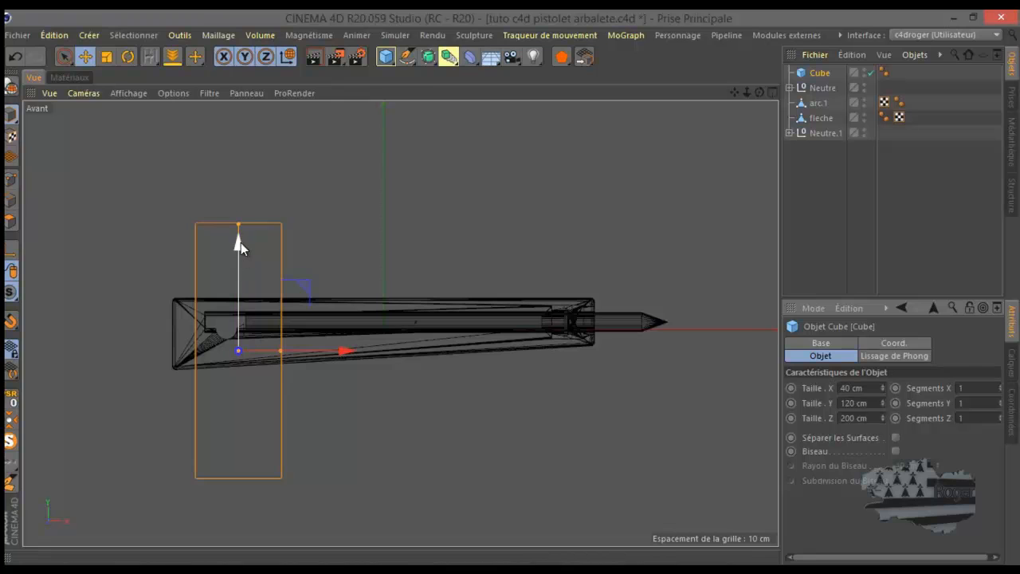
# Step: Lower the cube so that it hangs beneath the rear end of the crossbow body, and check it in perspective
pyautogui.moveTo(239, 242); pyautogui.dragTo(242, 329)
pyautogui.scroll(-4, 277, 308)
pyautogui.middleClick(276, 308)
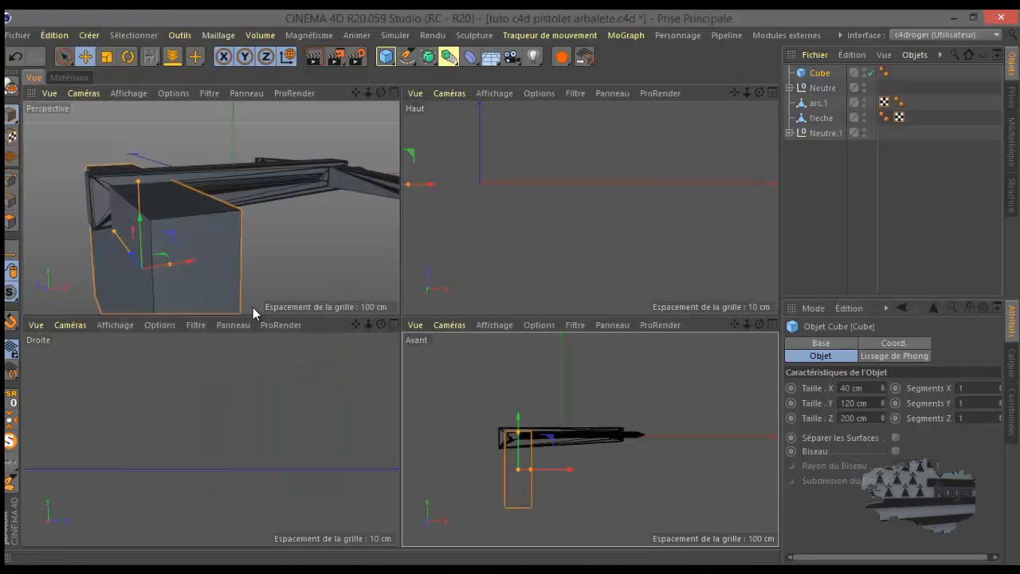
pyautogui.middleClick(259, 292)
pyautogui.middleClick(259, 292)
pyautogui.scroll(-3, 407, 284)
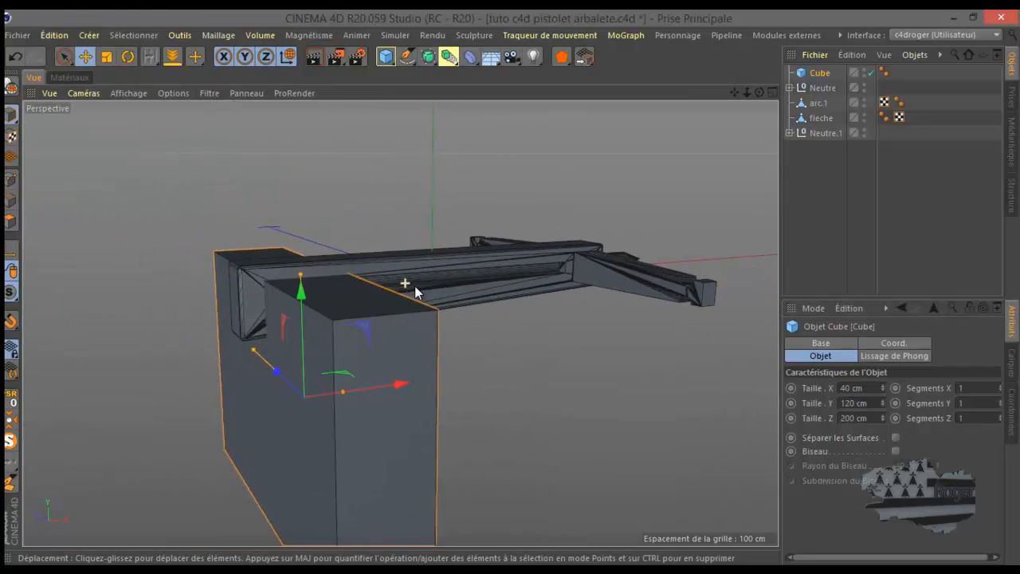
# Step: Narrow the cube to fit within the crossbow body's thickness, setting its Z size to 16 cm, and check it in perspective
pyautogui.click(859, 418)
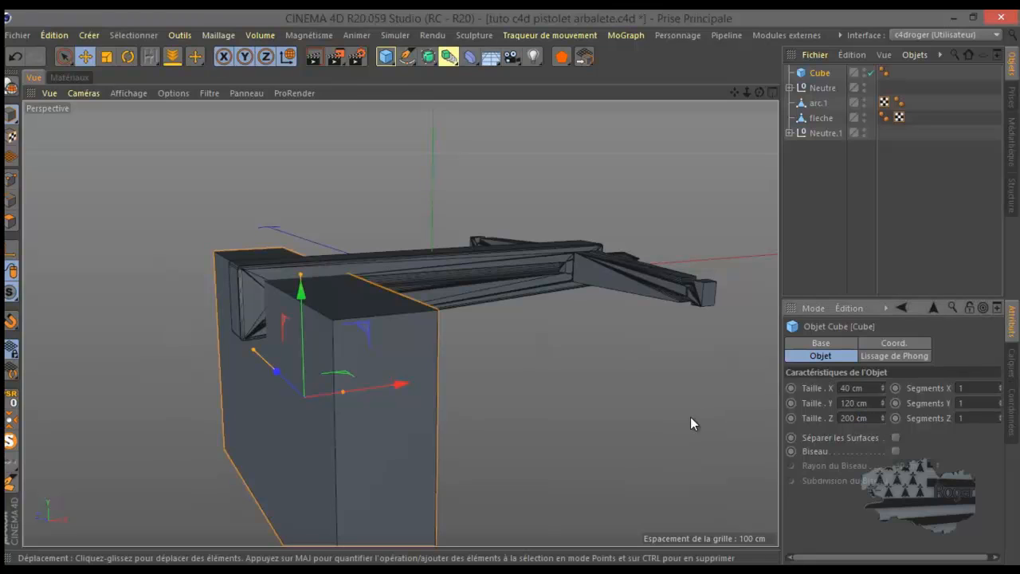
pyautogui.middleClick(580, 276)
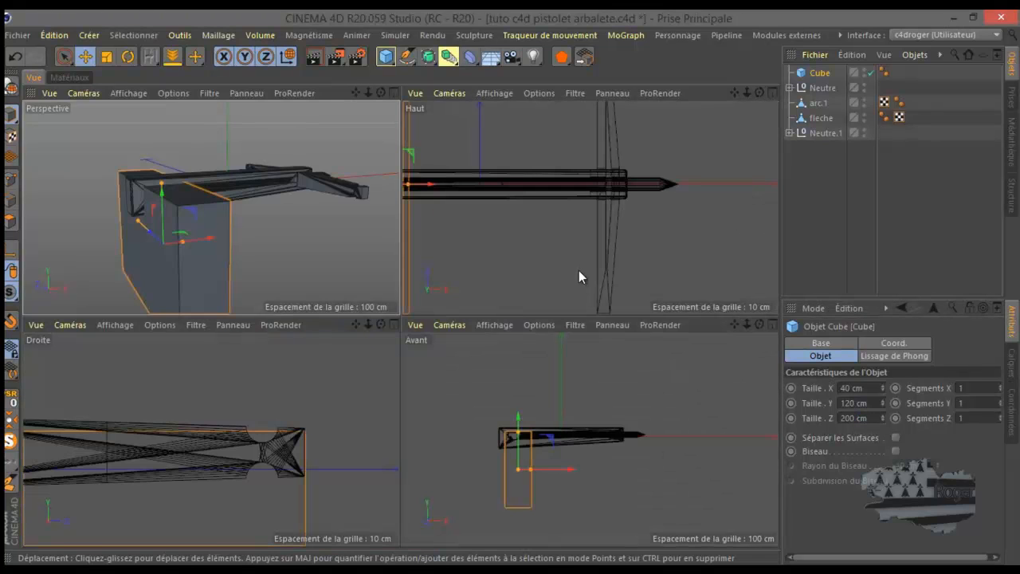
pyautogui.middleClick(360, 411)
pyautogui.scroll(-4, 692, 355)
pyautogui.scroll(-3, 536, 276)
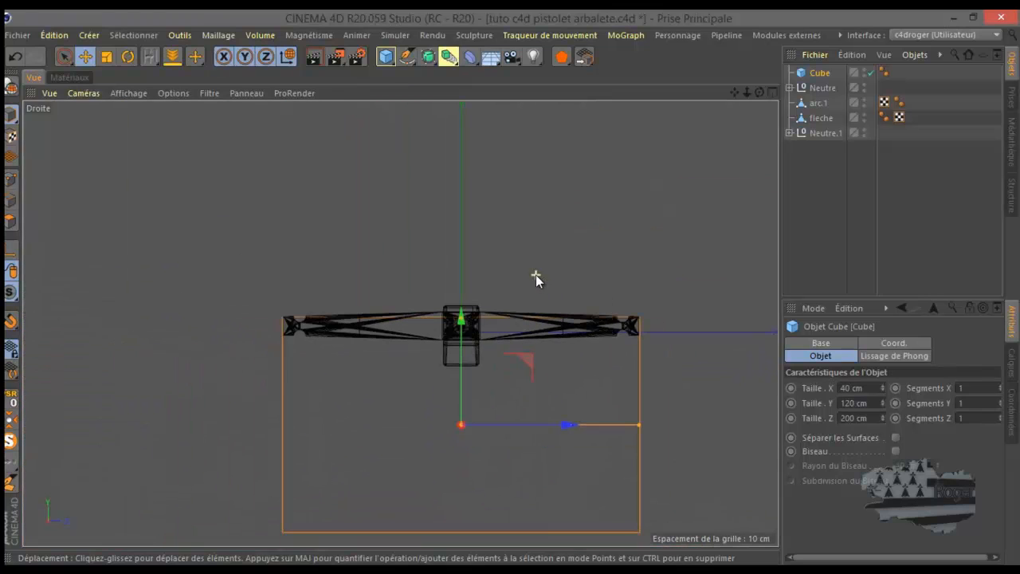
pyautogui.moveTo(639, 425); pyautogui.dragTo(476, 435)
pyautogui.scroll(-1, 459, 414)
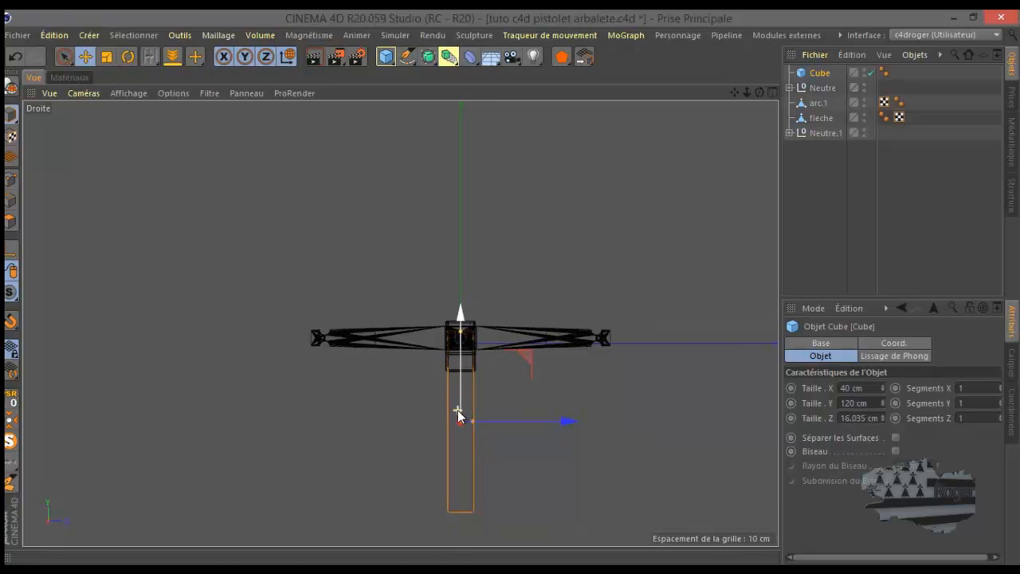
pyautogui.scroll(5, 459, 413)
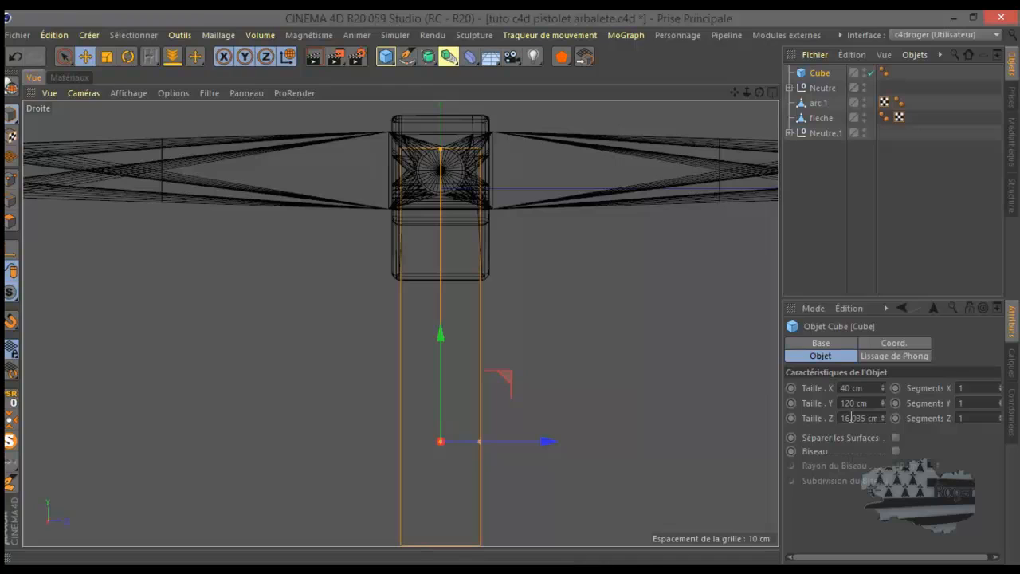
pyautogui.moveTo(852, 417); pyautogui.dragTo(878, 417)
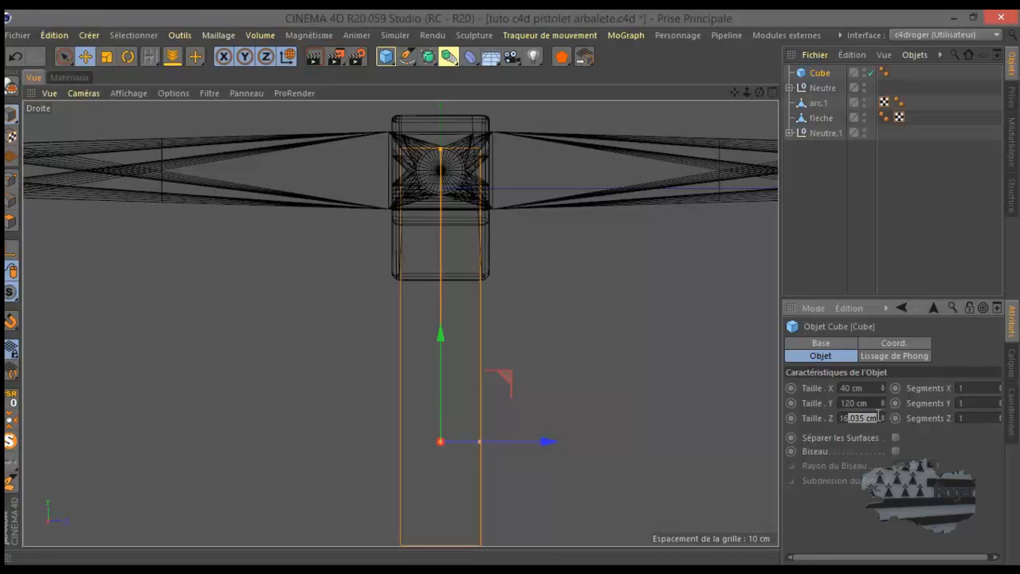
pyautogui.press('BackSpace')
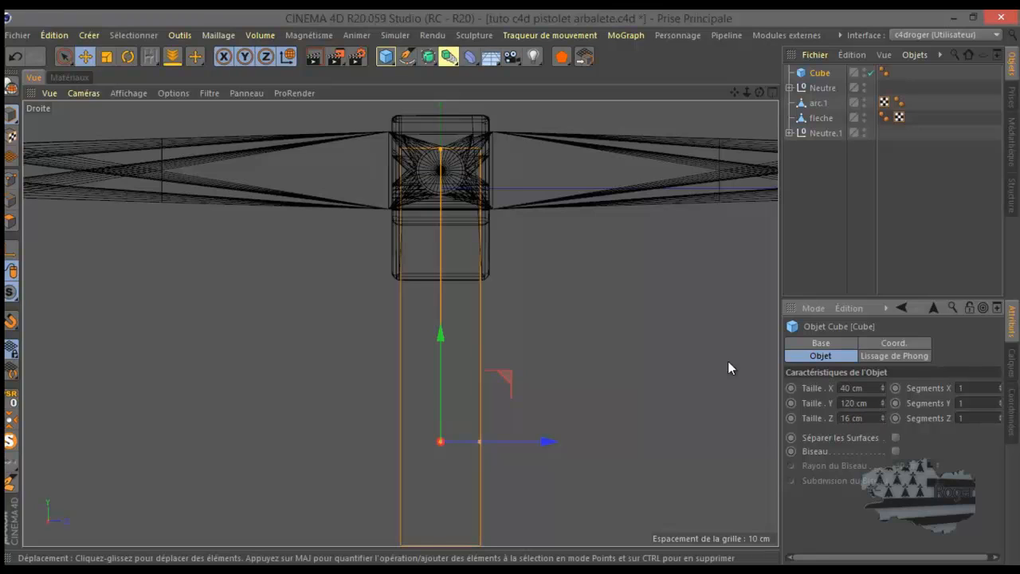
pyautogui.click(634, 318)
pyautogui.scroll(2, 437, 350)
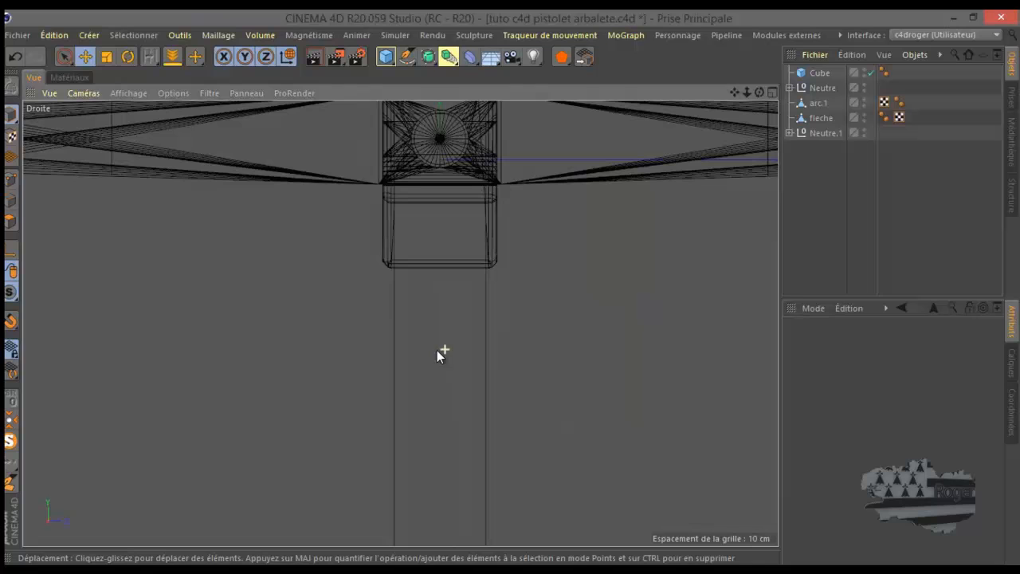
pyautogui.middleClick(327, 292)
pyautogui.middleClick(327, 290)
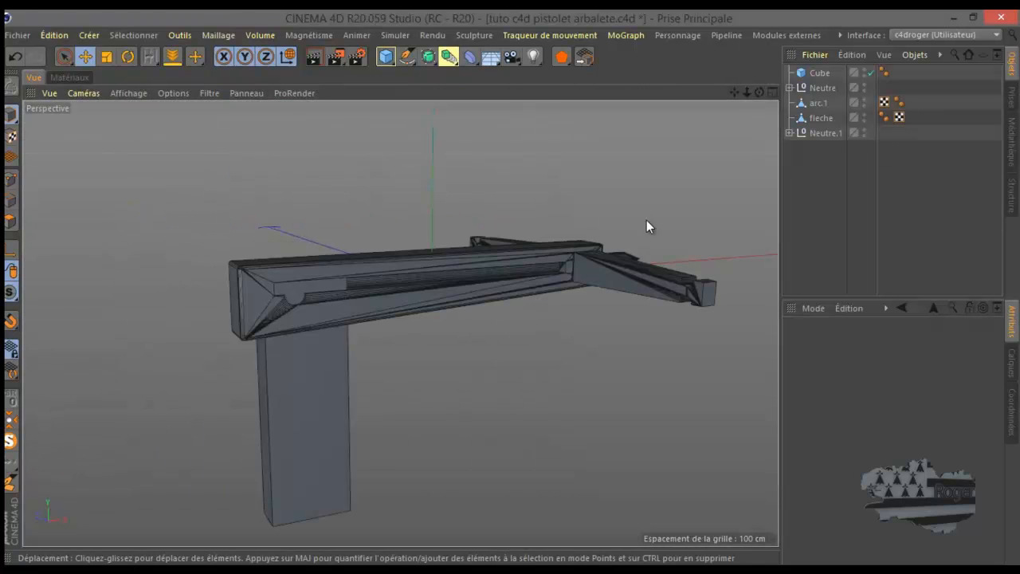
# Step: Shorten the cube in the front view, trying a Y size of 80 cm before setting it to 100 cm
pyautogui.middleClick(491, 386)
pyautogui.middleClick(501, 410)
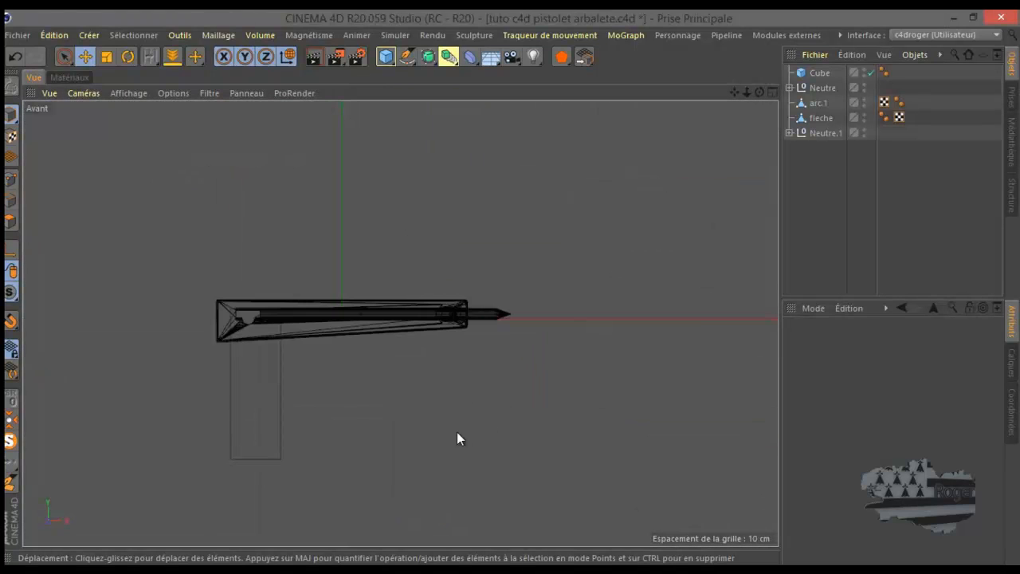
pyautogui.click(817, 72)
pyautogui.scroll(3, 261, 369)
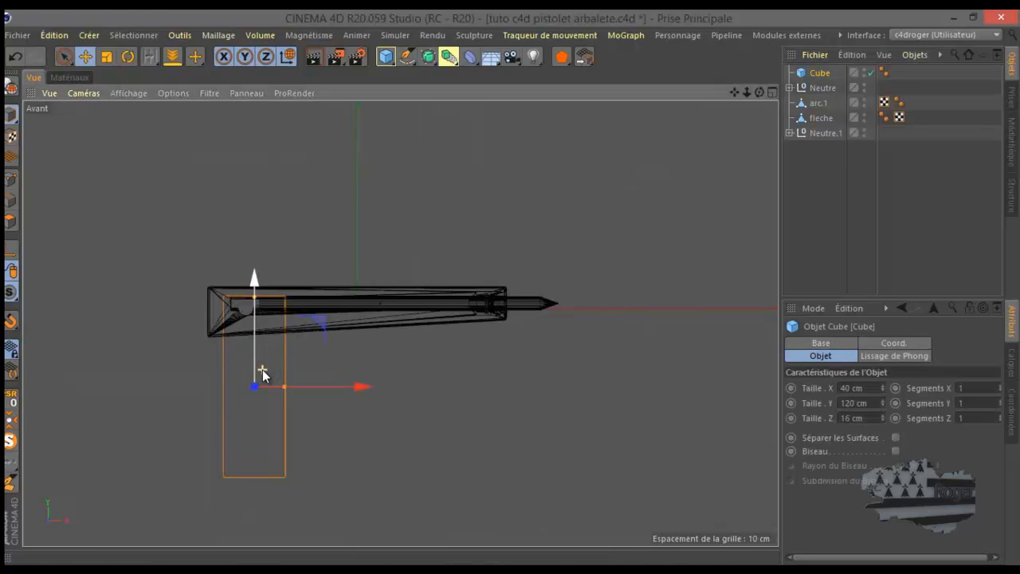
pyautogui.moveTo(255, 288); pyautogui.dragTo(255, 312)
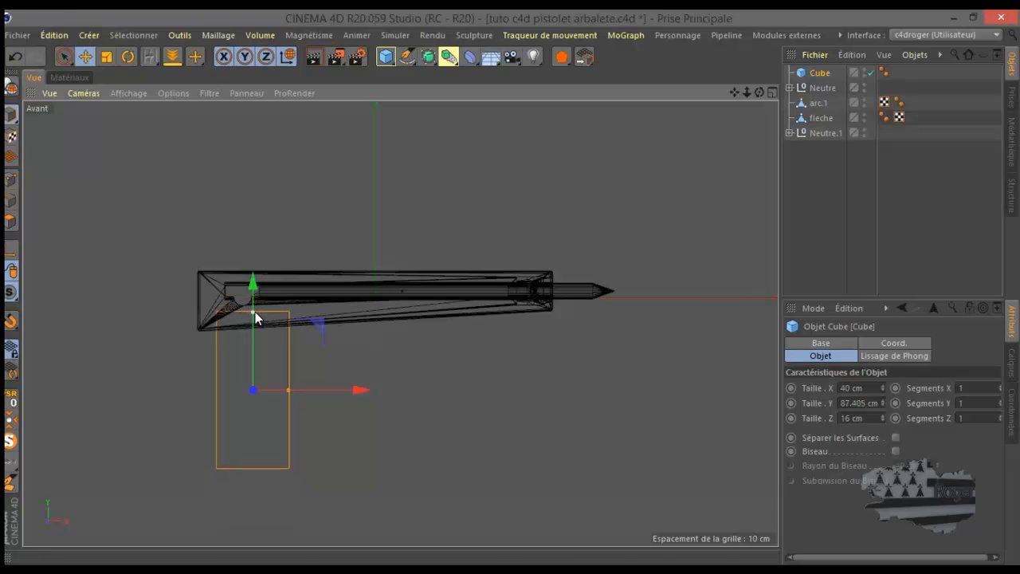
pyautogui.click(846, 403)
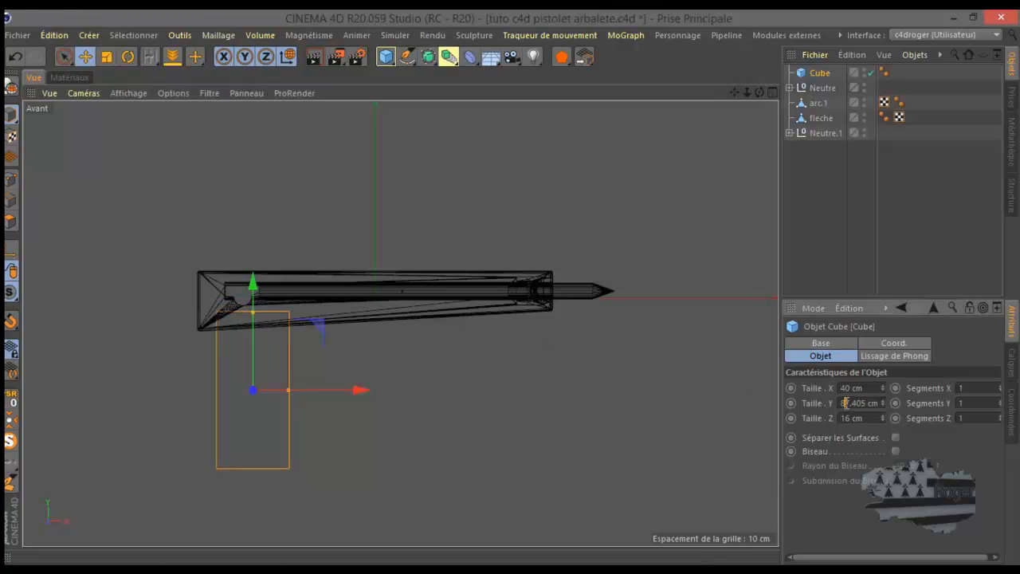
pyautogui.moveTo(846, 404); pyautogui.dragTo(882, 403)
pyautogui.write('8')
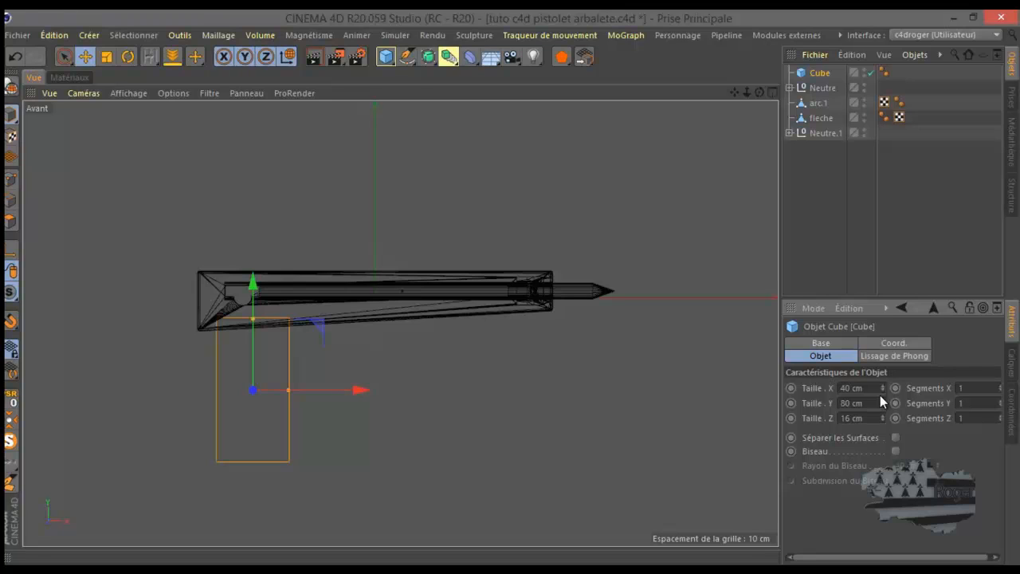
pyautogui.doubleClick(848, 403)
pyautogui.write('100')
pyautogui.press('Return')
pyautogui.scroll(4, 307, 446)
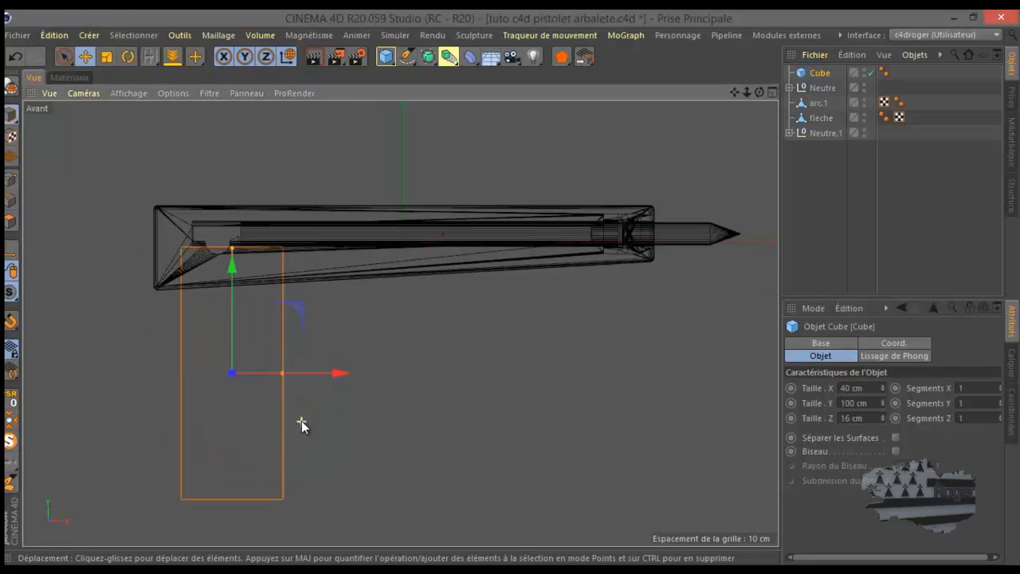
# Step: Lower the cube slightly under the body and tilt it in the front view so its lower end points backward
pyautogui.moveTo(215, 246); pyautogui.dragTo(215, 274)
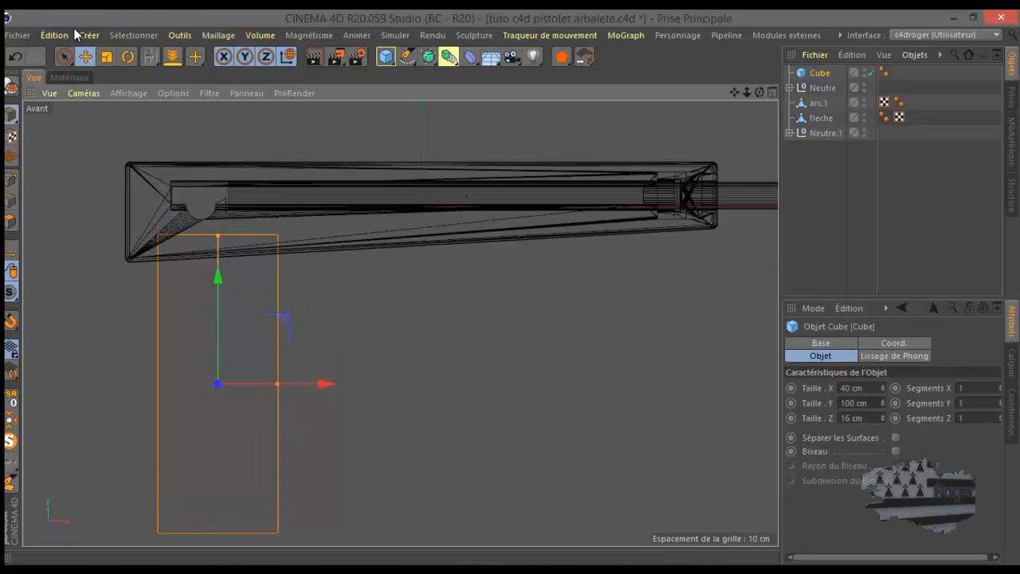
pyautogui.press('r')
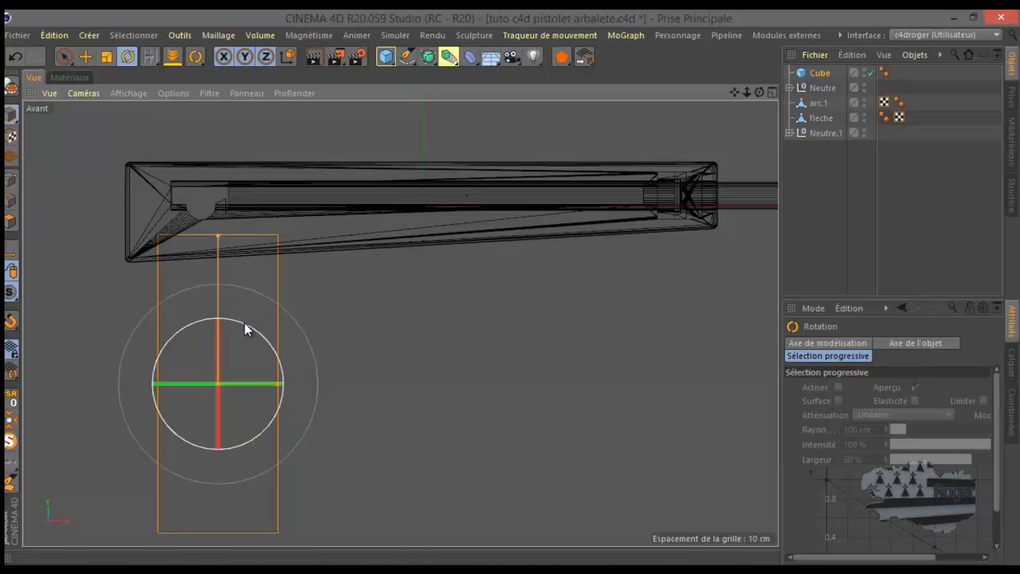
pyautogui.moveTo(244, 323); pyautogui.dragTo(247, 334)
# Step: Move the tilted cube backward and slightly down along its own axes so its upper end stays inside the crossbow body
pyautogui.press('e')
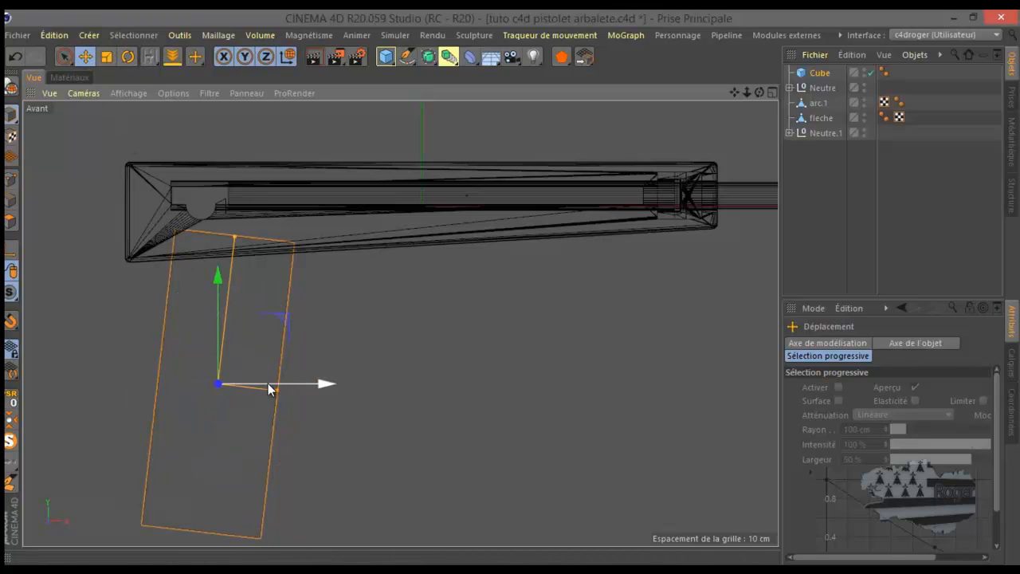
pyautogui.click(287, 55)
pyautogui.moveTo(319, 396); pyautogui.dragTo(296, 394)
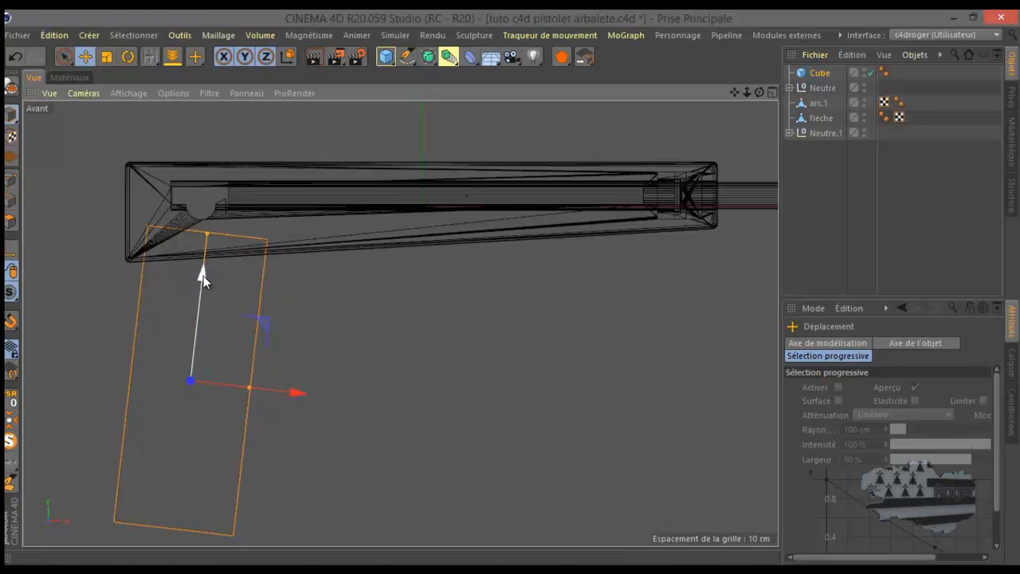
pyautogui.moveTo(203, 274); pyautogui.dragTo(199, 279)
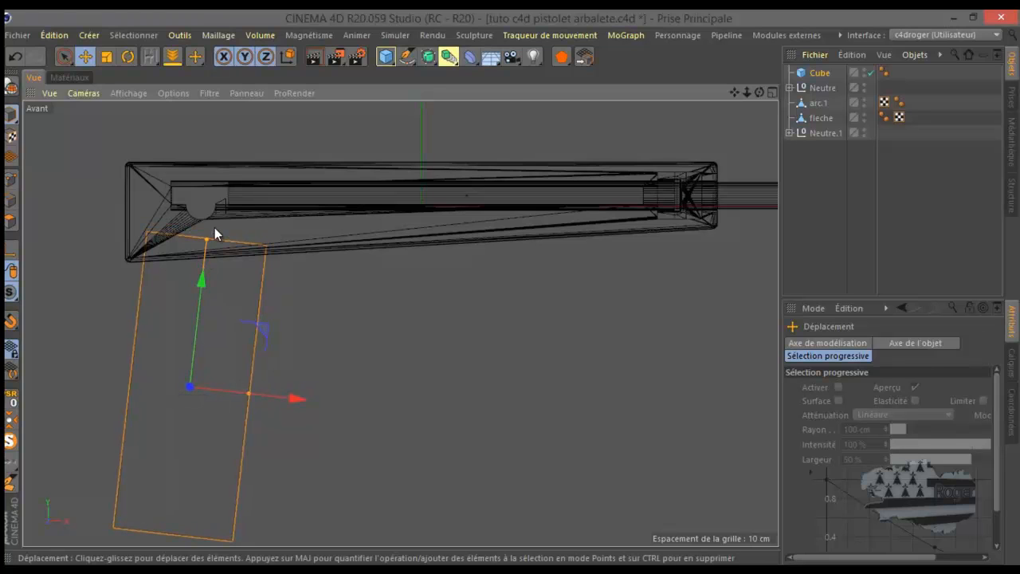
pyautogui.scroll(5, 220, 231)
pyautogui.scroll(-4, 360, 287)
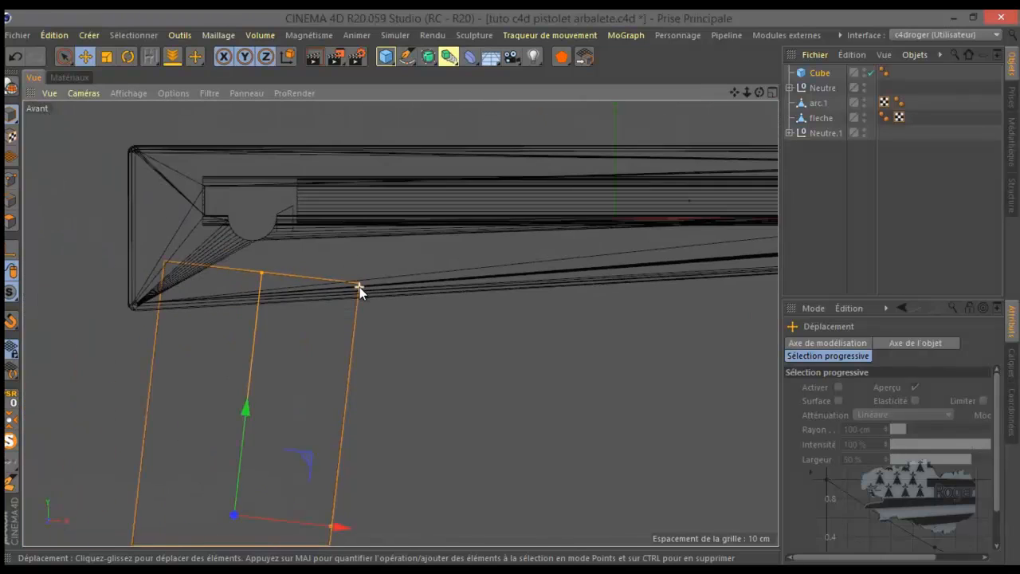
pyautogui.scroll(-3, 325, 287)
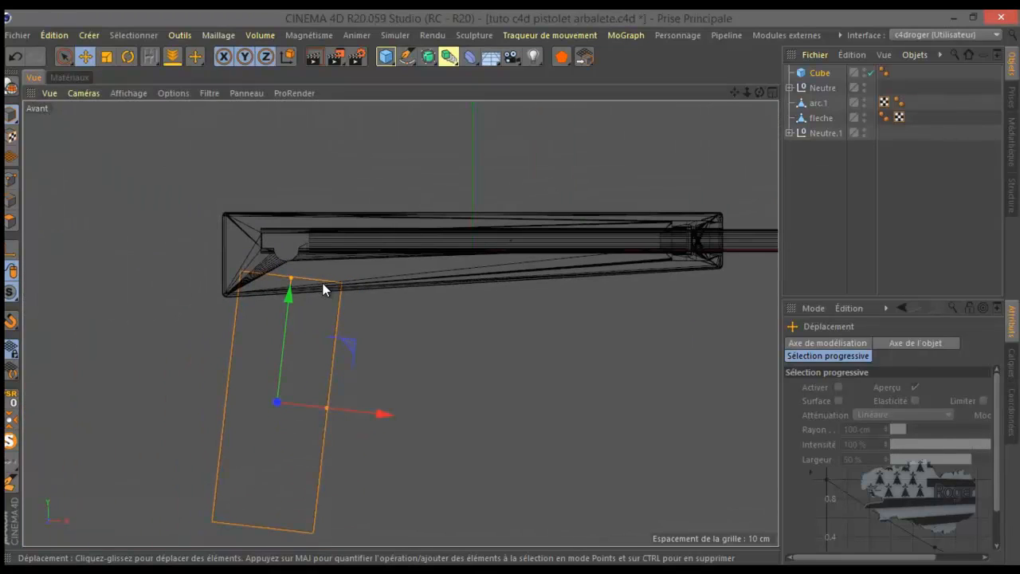
# Step: Return to the perspective view and convert the grip cube into an editable polygon object
pyautogui.middleClick(319, 285)
pyautogui.middleClick(272, 271)
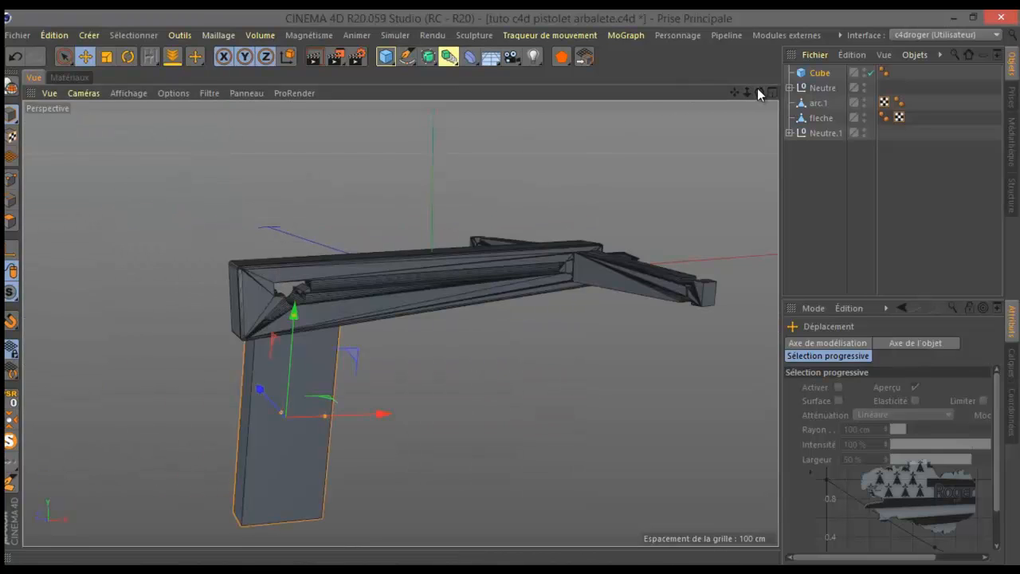
pyautogui.moveTo(759, 91); pyautogui.dragTo(510, 287)
pyautogui.click(11, 84)
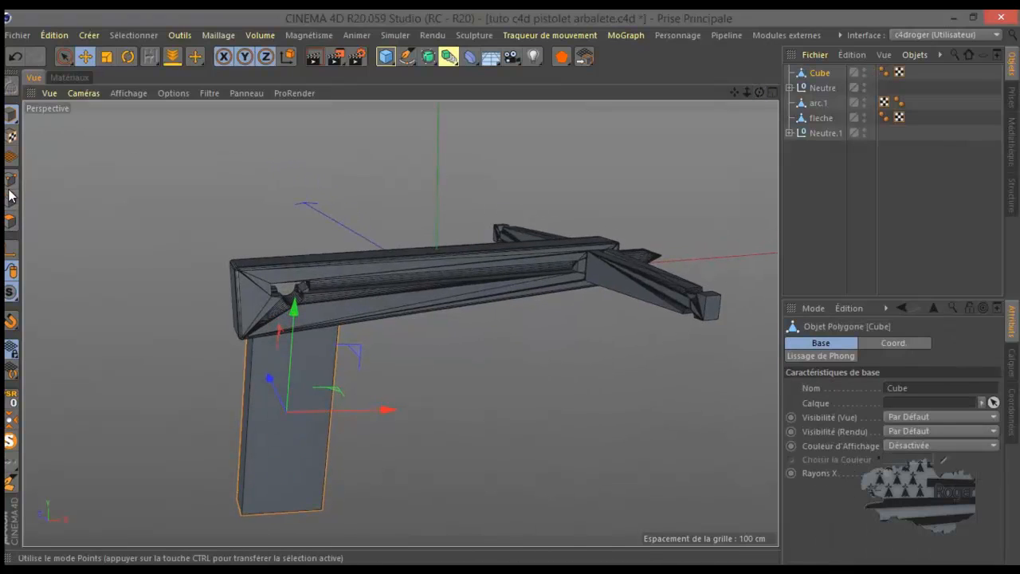
# Step: Bevel the grip's four long edges and the four edges of its lower end with a 4.6 cm offset and 2 subdivisions
pyautogui.click(11, 200)
pyautogui.click(251, 403)
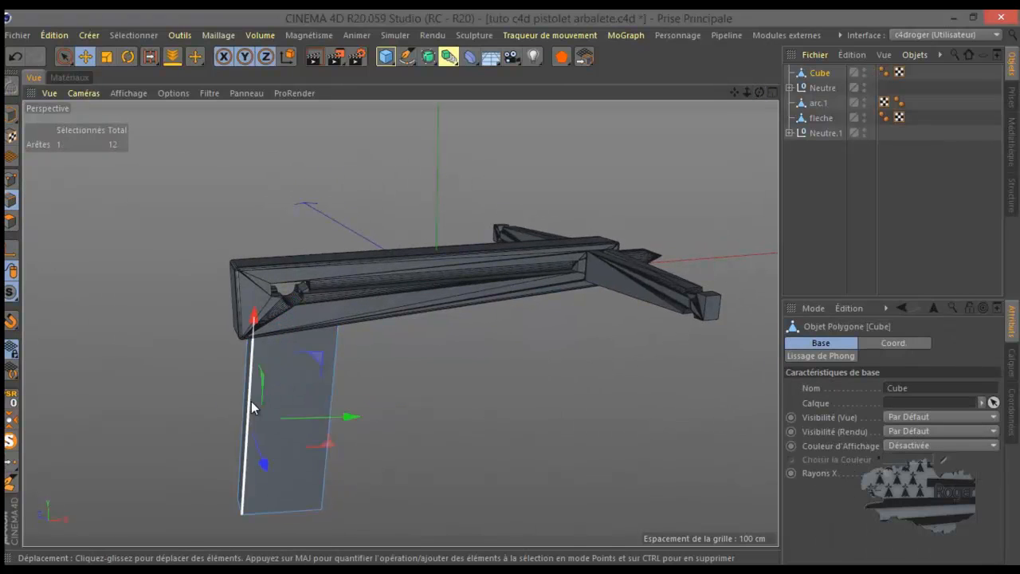
pyautogui.keyDown('shift'); pyautogui.click(239, 401); pyautogui.keyUp('shift')
pyautogui.keyDown('shift'); pyautogui.click(239, 506); pyautogui.keyUp('shift')
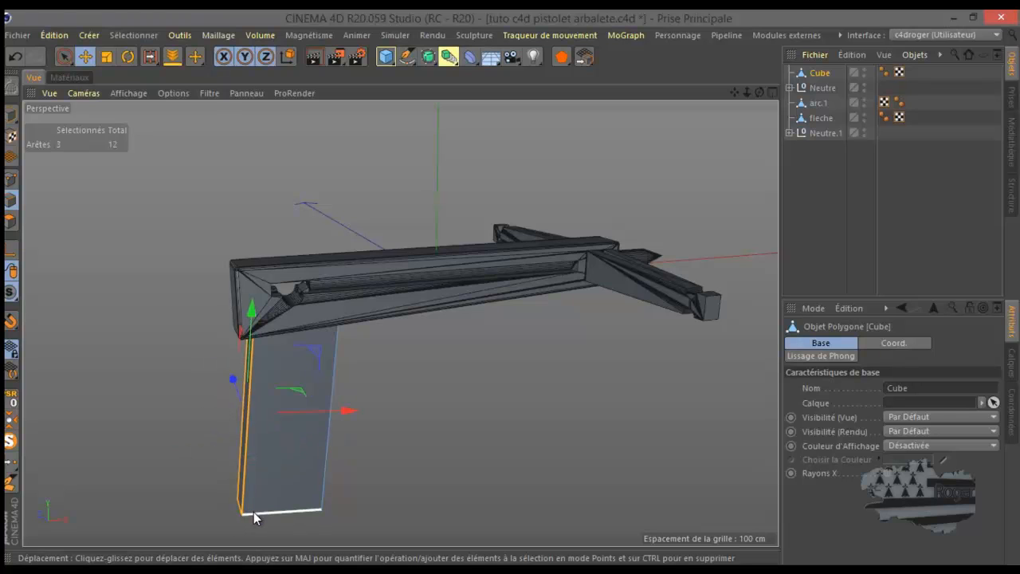
pyautogui.keyDown('shift'); pyautogui.click(253, 511); pyautogui.keyUp('shift')
pyautogui.keyDown('shift'); pyautogui.click(335, 470); pyautogui.keyUp('shift')
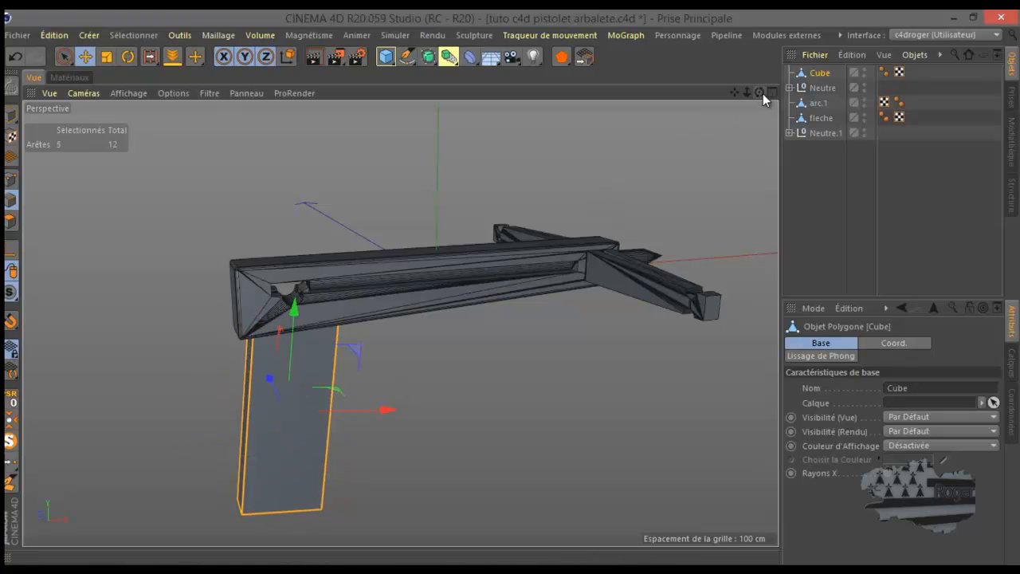
pyautogui.moveTo(763, 94); pyautogui.dragTo(508, 288)
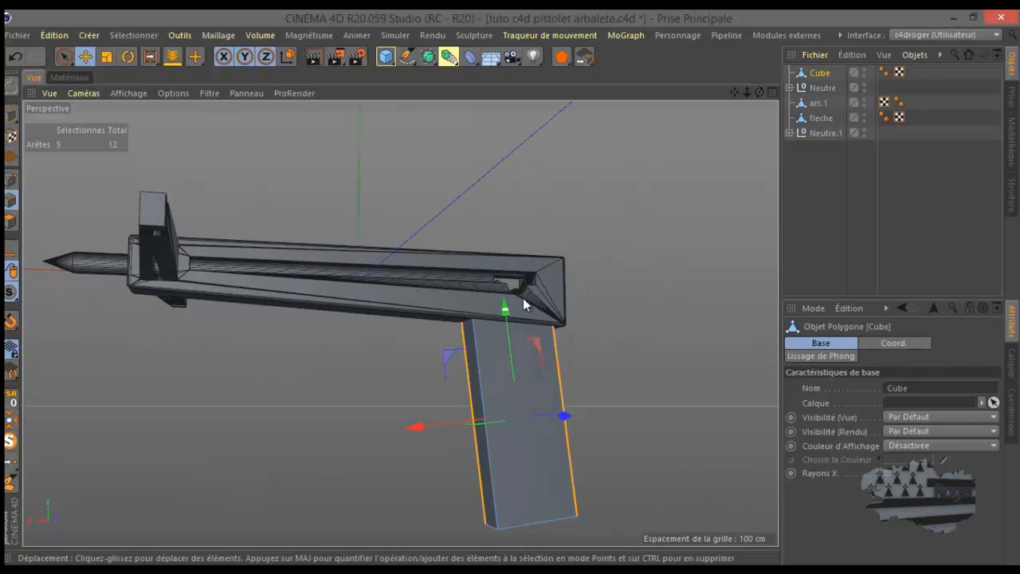
pyautogui.keyDown('shift'); pyautogui.click(483, 358); pyautogui.keyUp('shift')
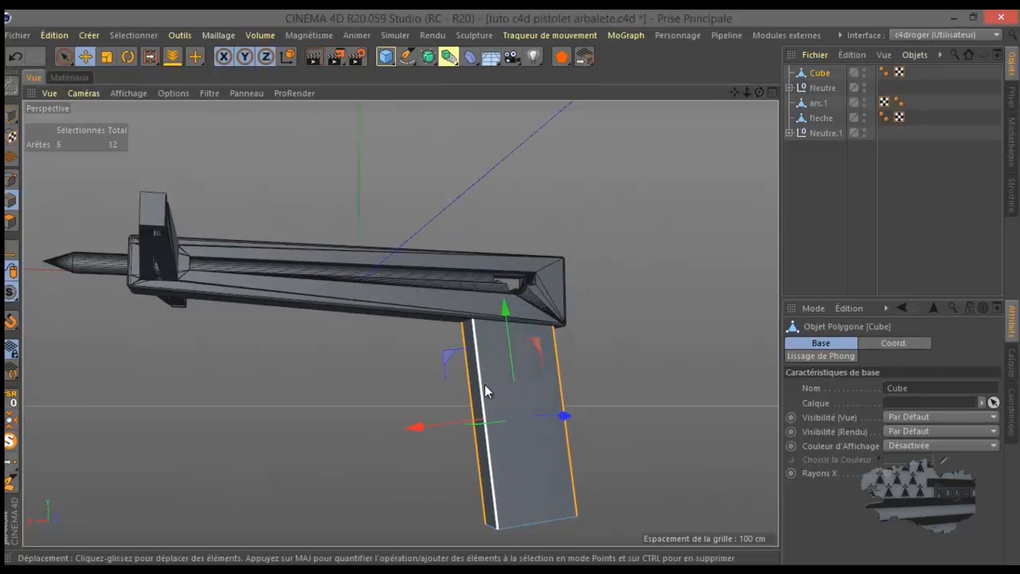
pyautogui.keyDown('shift'); pyautogui.click(495, 529); pyautogui.keyUp('shift')
pyautogui.moveTo(761, 93); pyautogui.dragTo(542, 291)
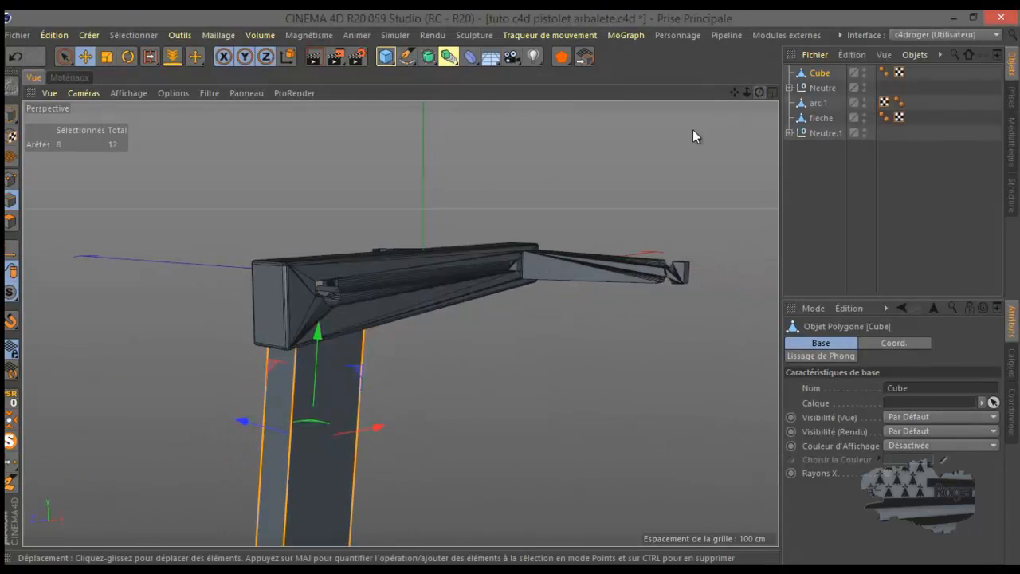
pyautogui.rightClick(532, 149)
pyautogui.click(590, 424)
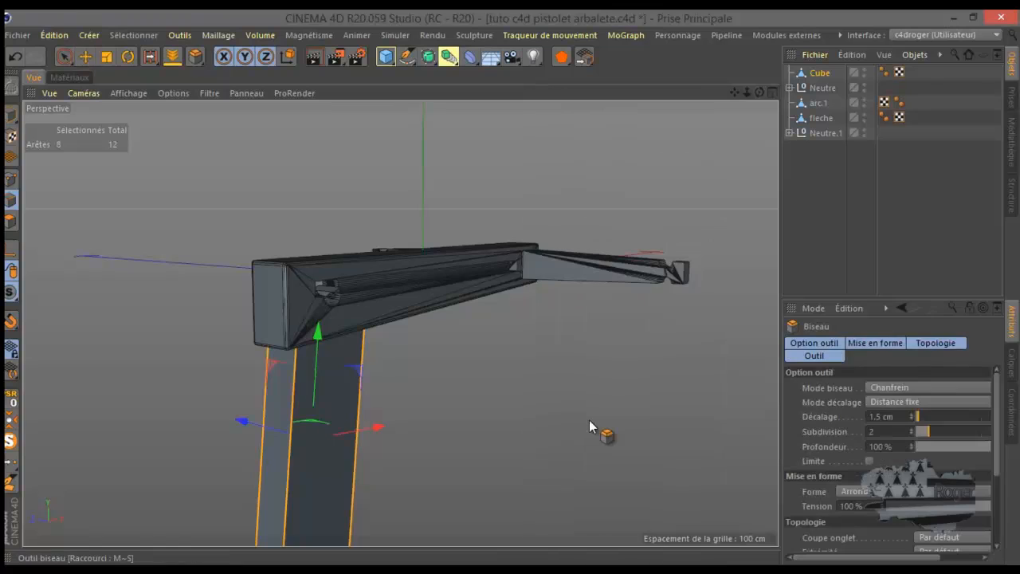
pyautogui.moveTo(589, 425); pyautogui.dragTo(510, 287)
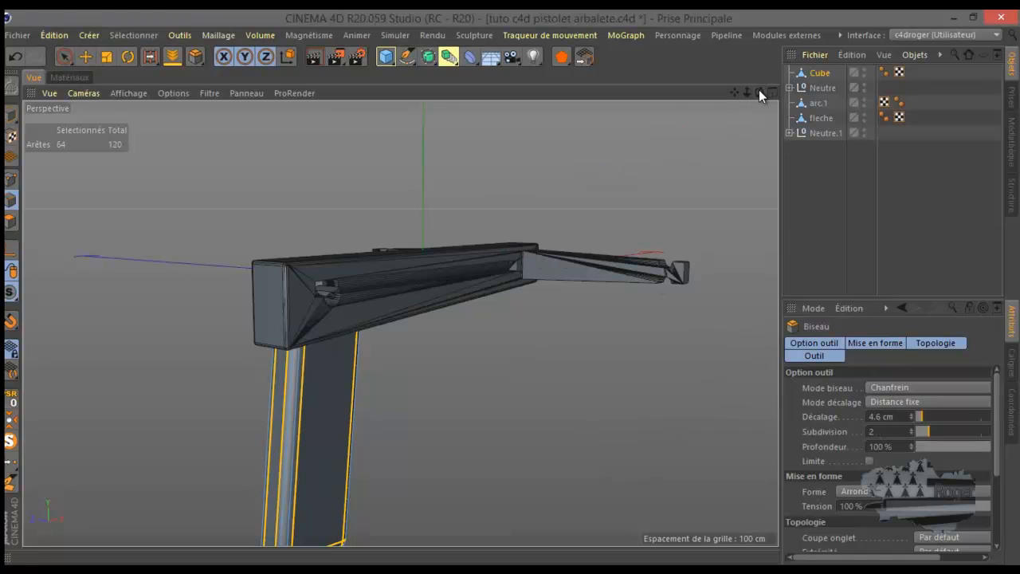
# Step: Examine the bevelled grip and its fit under the crossbow body in the front and perspective views
pyautogui.moveTo(759, 91); pyautogui.dragTo(510, 287)
pyautogui.middleClick(552, 251)
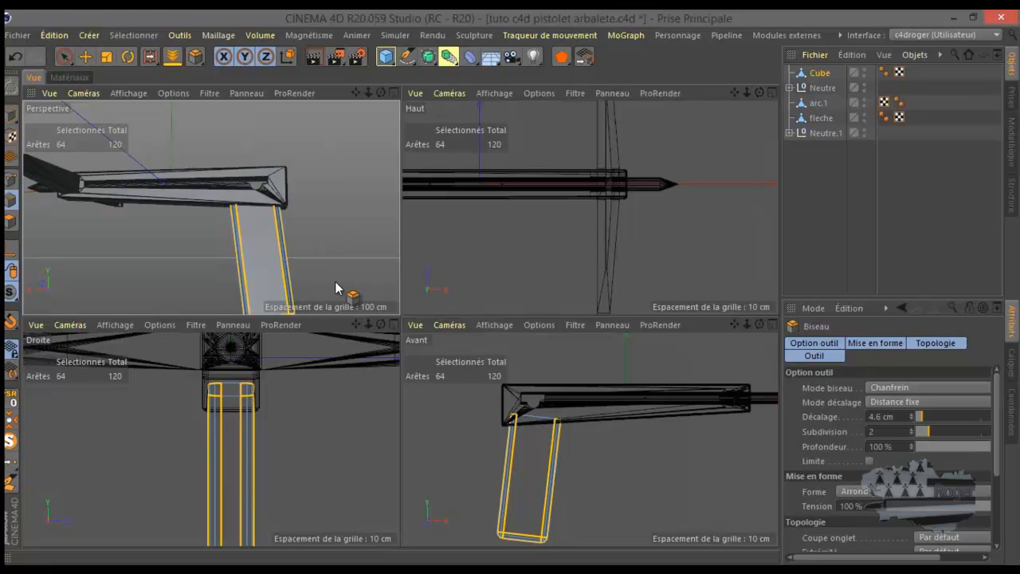
pyautogui.middleClick(434, 413)
pyautogui.scroll(3, 281, 393)
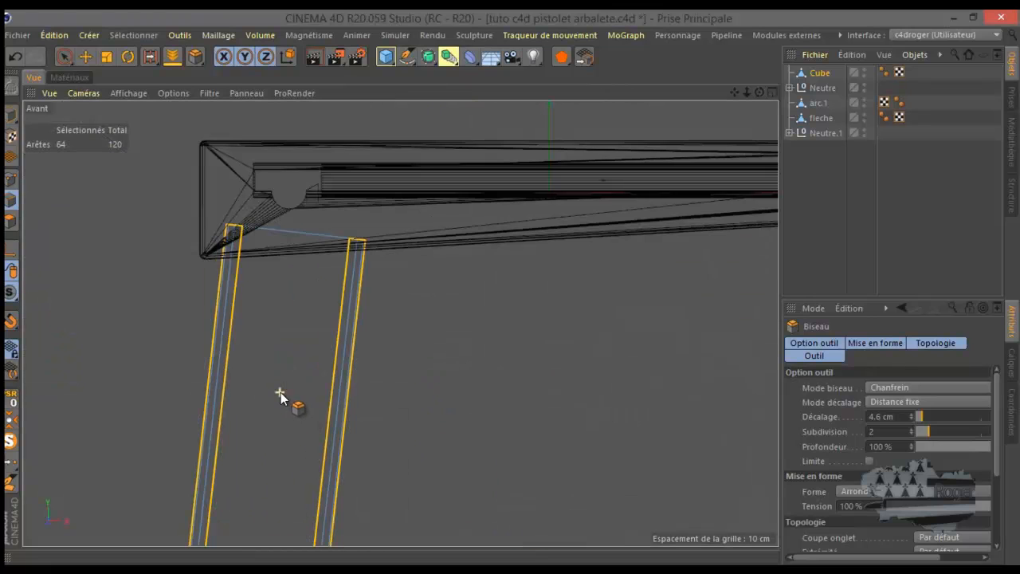
pyautogui.scroll(-5, 431, 249)
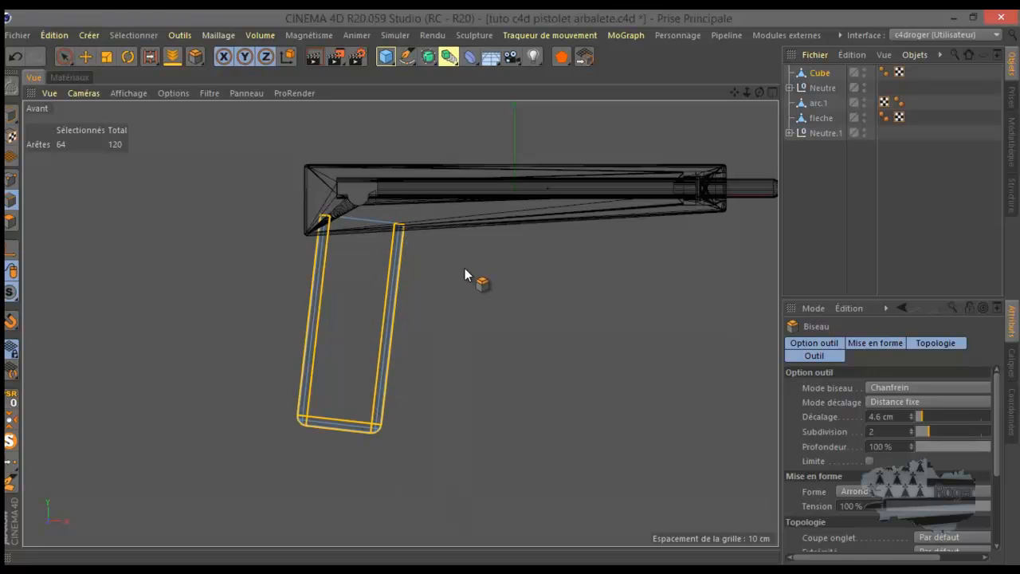
pyautogui.middleClick(316, 276)
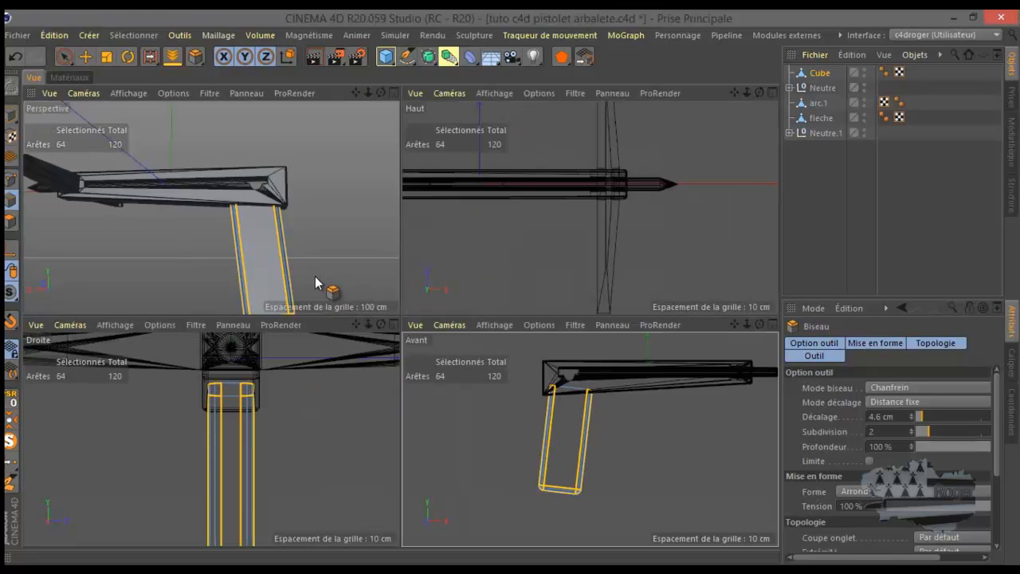
pyautogui.middleClick(285, 244)
pyautogui.scroll(-3, 470, 204)
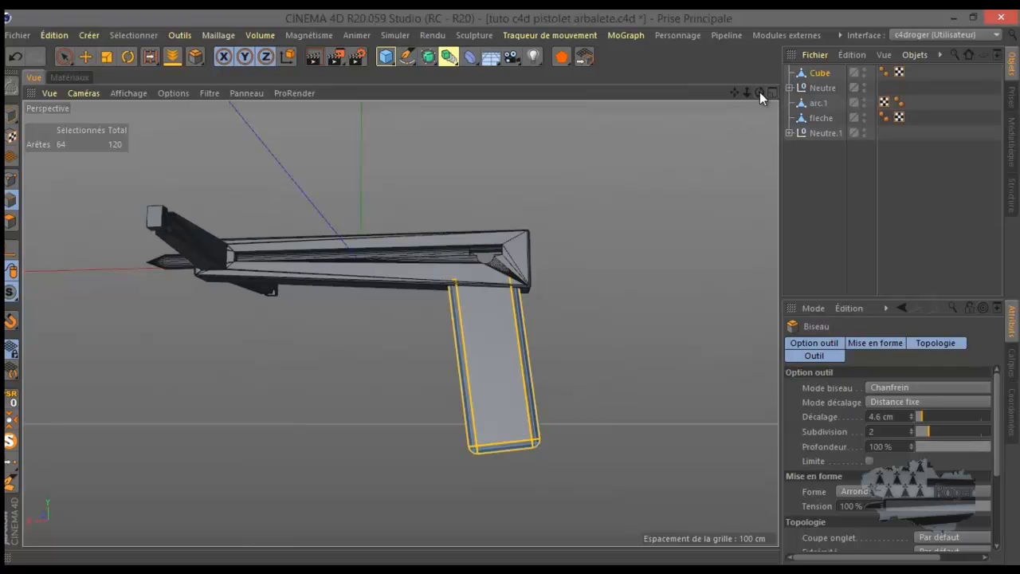
pyautogui.moveTo(760, 92); pyautogui.dragTo(510, 292)
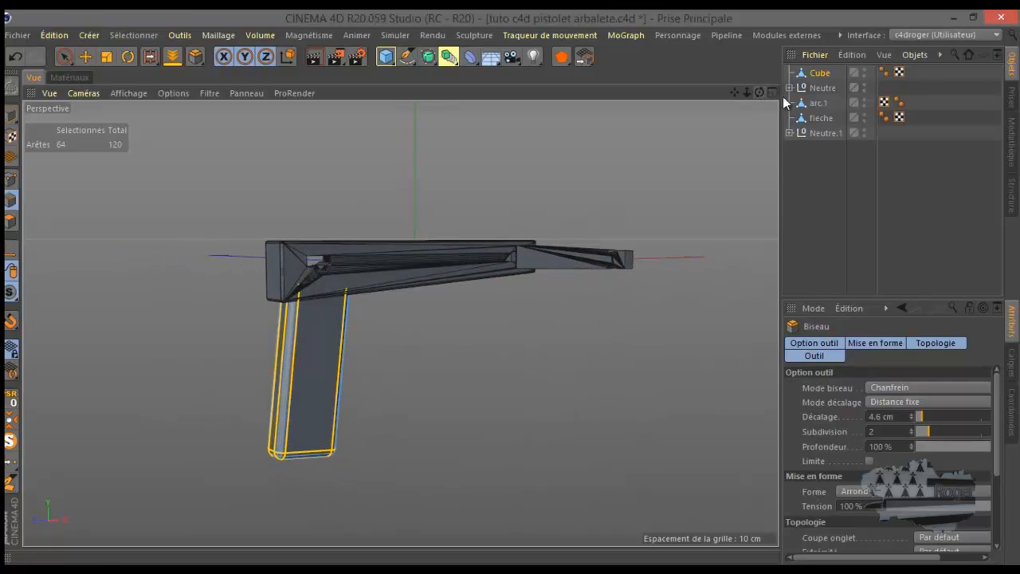
# Step: Hide the Neutre.1 group in the viewport and check which objects it contains
pyautogui.click(820, 75)
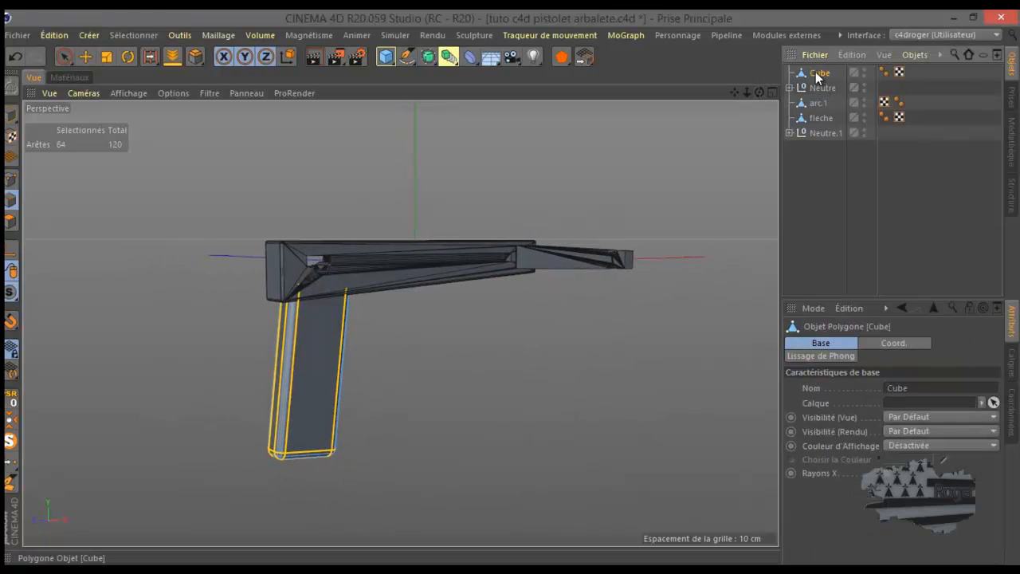
pyautogui.click(864, 130)
pyautogui.moveTo(819, 74); pyautogui.dragTo(816, 136)
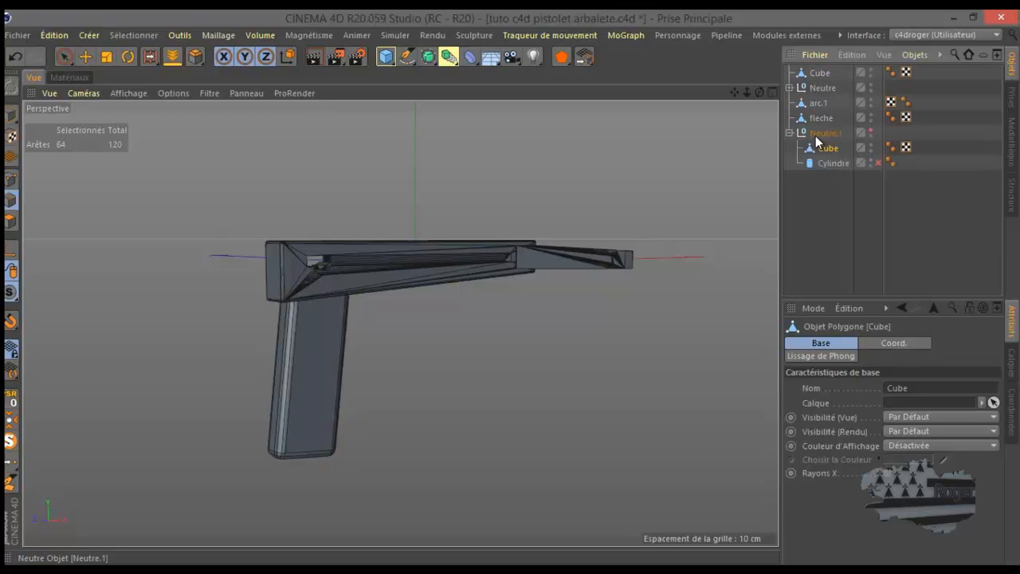
pyautogui.click(790, 133)
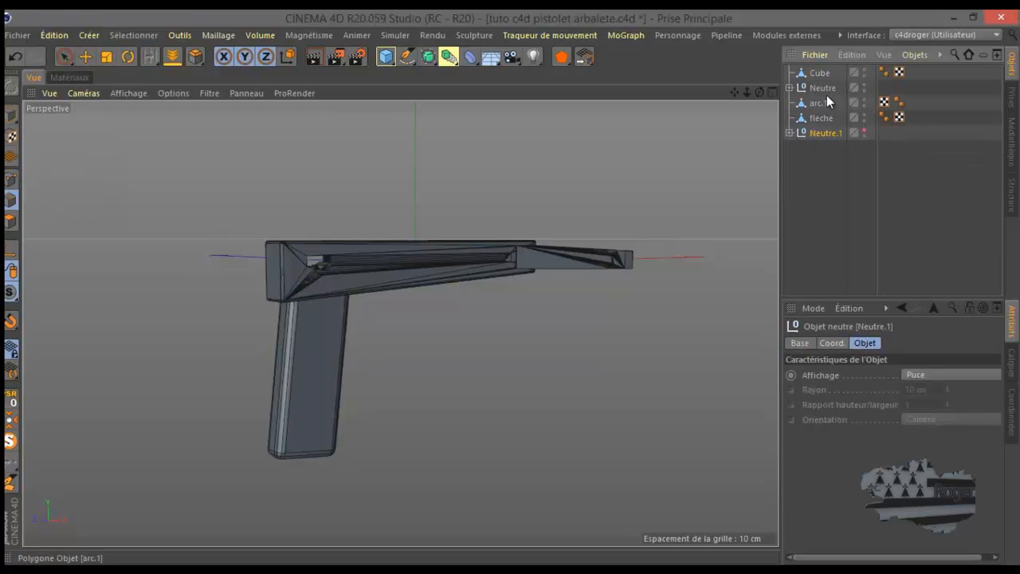
# Step: Identify the objects in the Neutre group and move the grip cube into it, directly beneath Cube.2
pyautogui.click(818, 73)
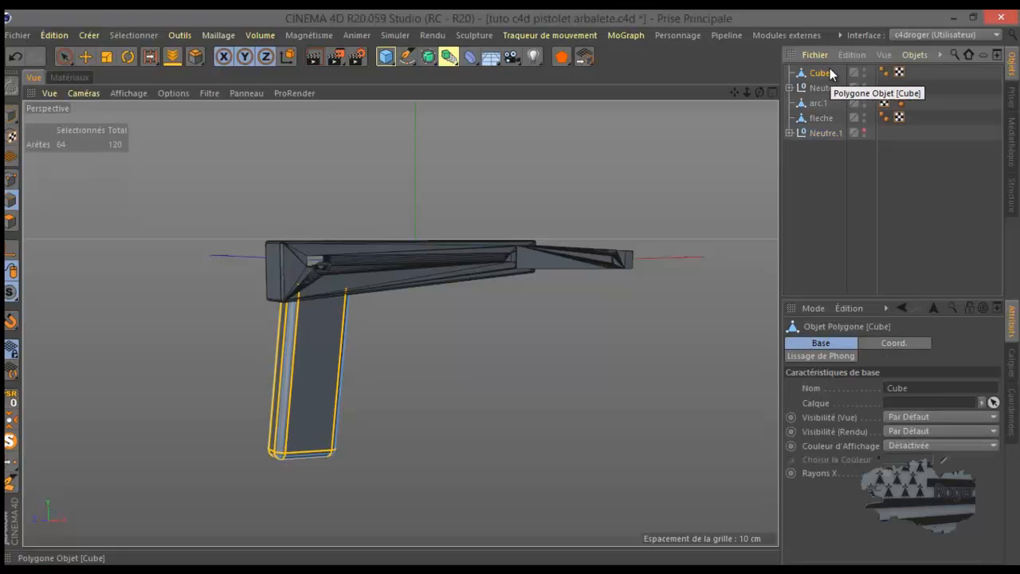
pyautogui.click(788, 88)
pyautogui.click(822, 88)
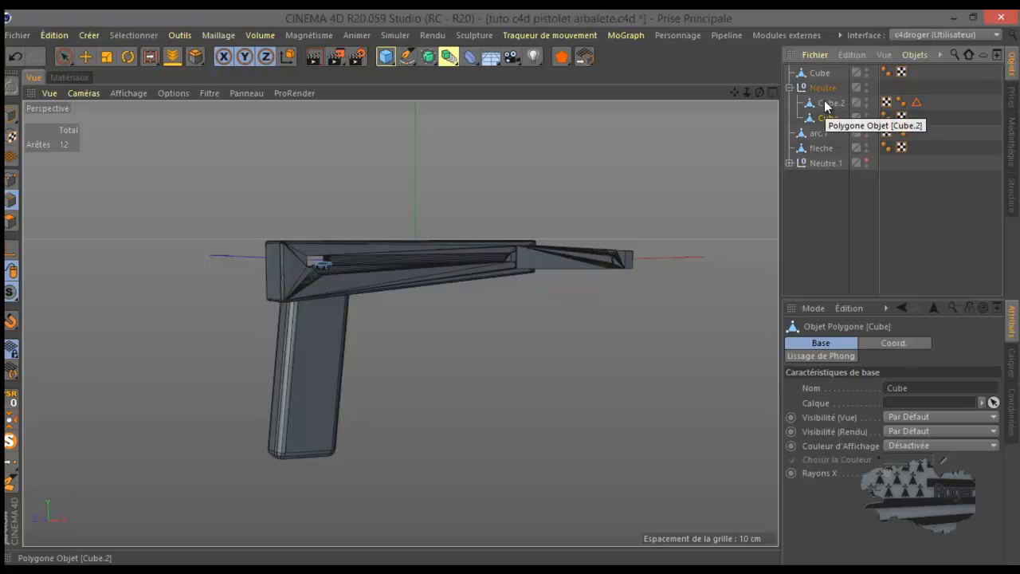
pyautogui.click(826, 104)
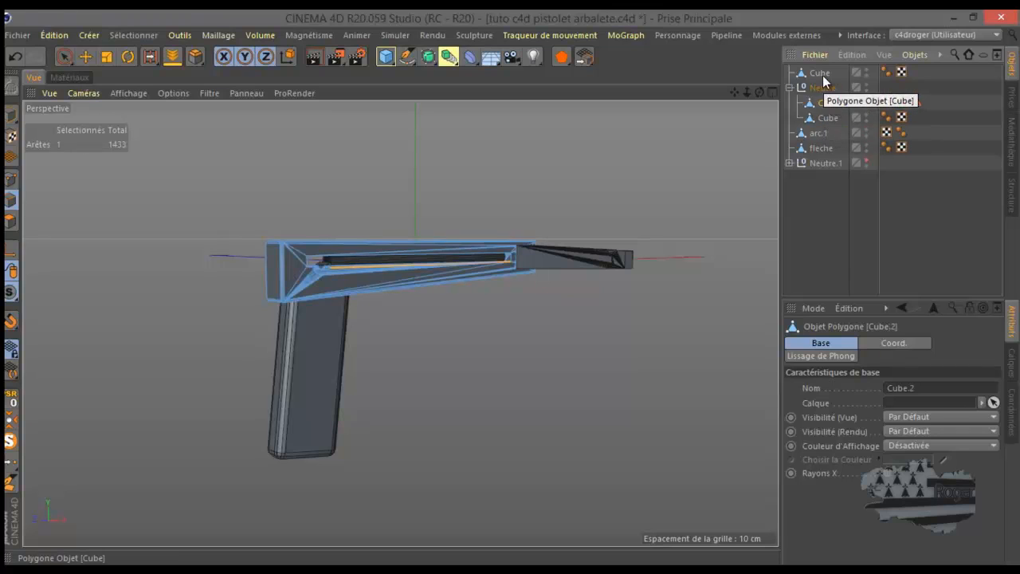
pyautogui.moveTo(823, 75); pyautogui.dragTo(829, 108)
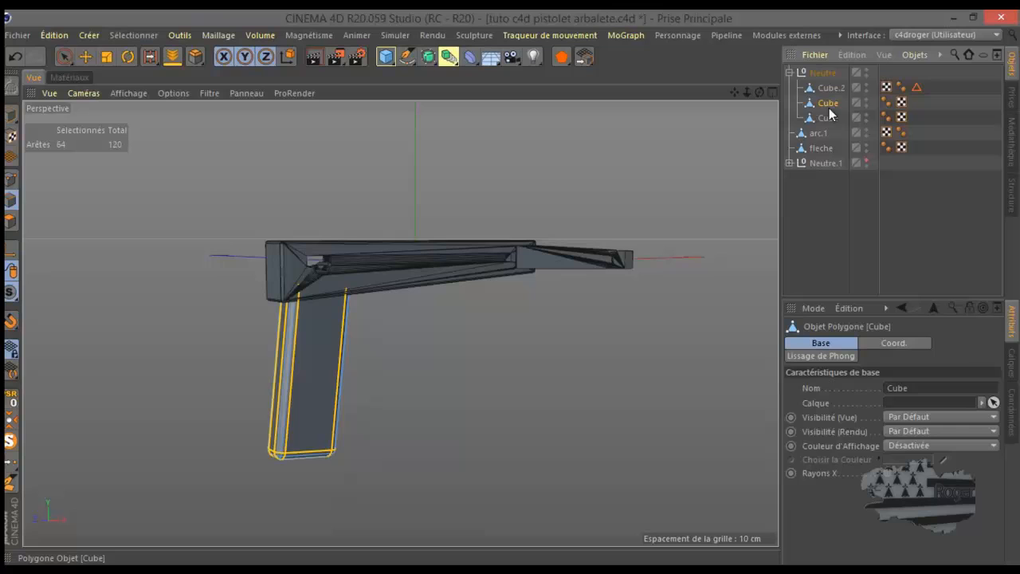
# Step: Add a Boolean object to the Neutre group and nest Cube.2 and the grip cube inside it
pyautogui.click(449, 56)
pyautogui.click(789, 78)
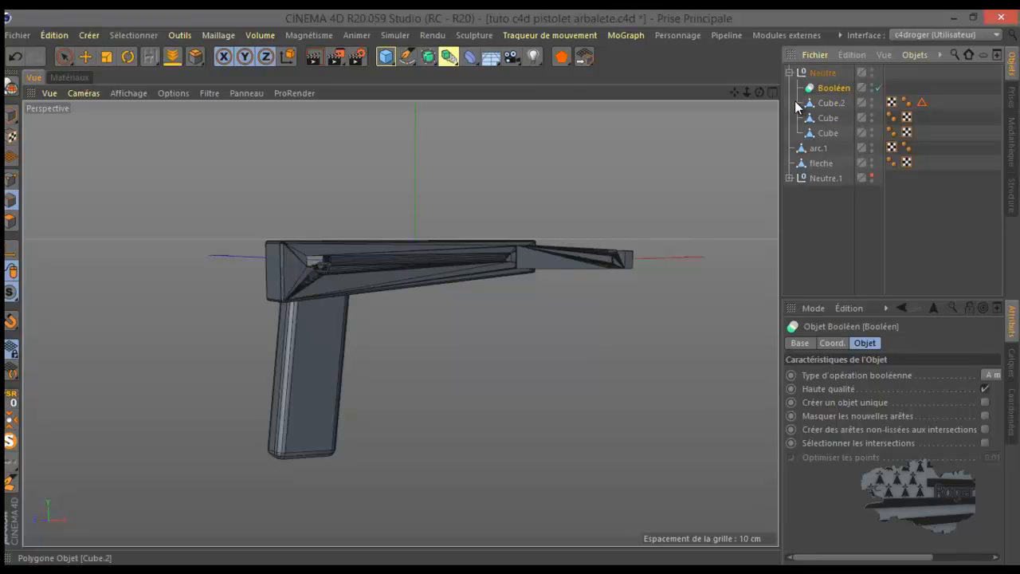
pyautogui.click(828, 103)
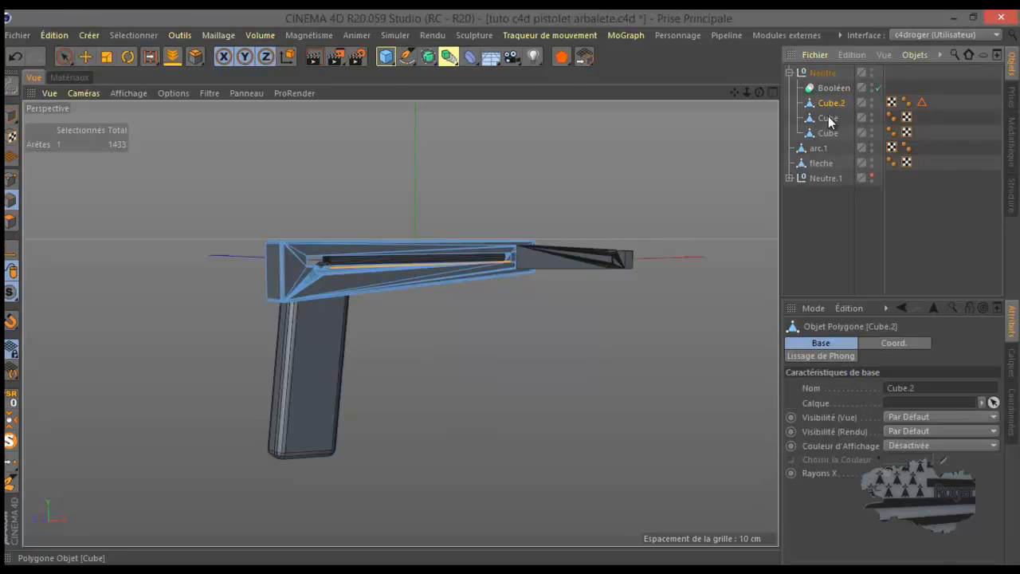
pyautogui.keyDown('ctrl'); pyautogui.click(828, 117); pyautogui.keyUp('ctrl')
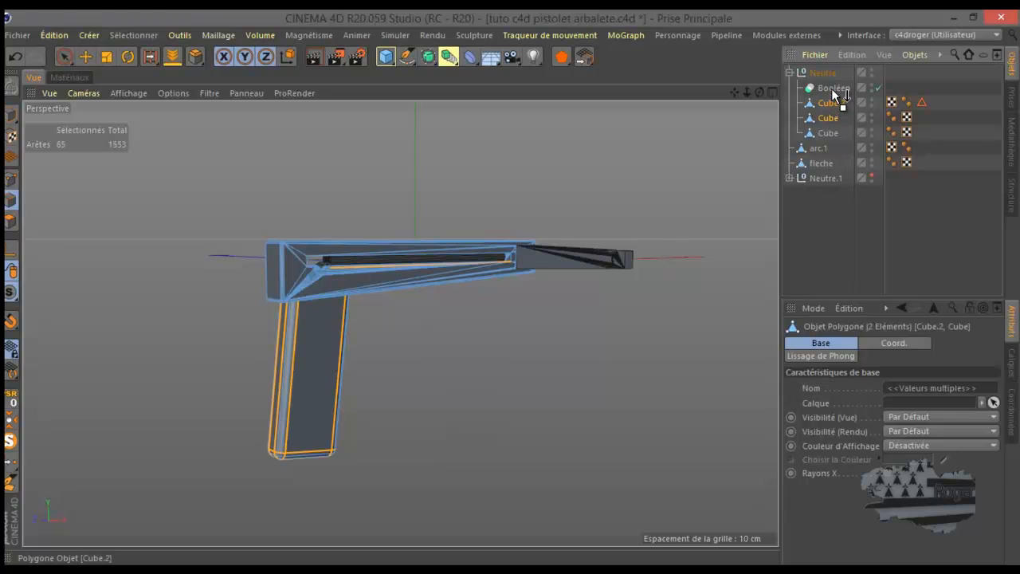
pyautogui.moveTo(831, 88); pyautogui.dragTo(832, 88)
pyautogui.scroll(2, 292, 394)
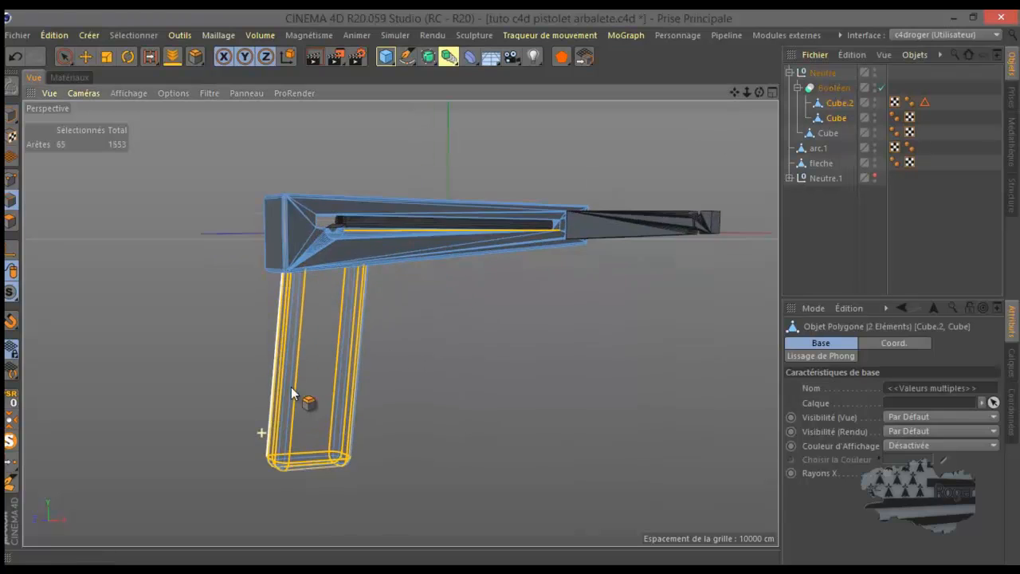
pyautogui.scroll(3, 292, 389)
pyautogui.moveTo(759, 92); pyautogui.dragTo(508, 288)
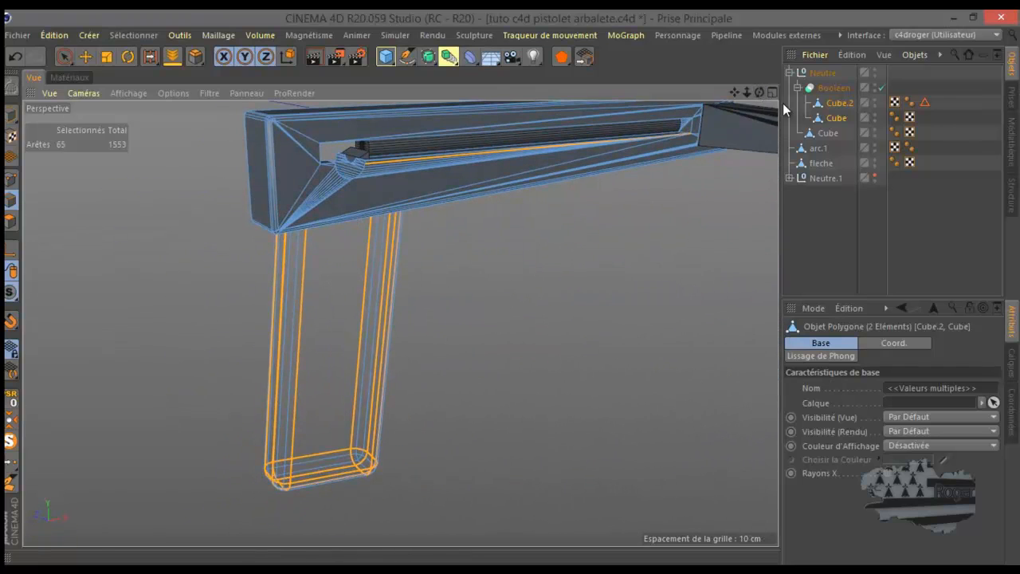
# Step: Make the Boolean editable and merge its two child meshes into a single object, deleting the originals
pyautogui.click(831, 89)
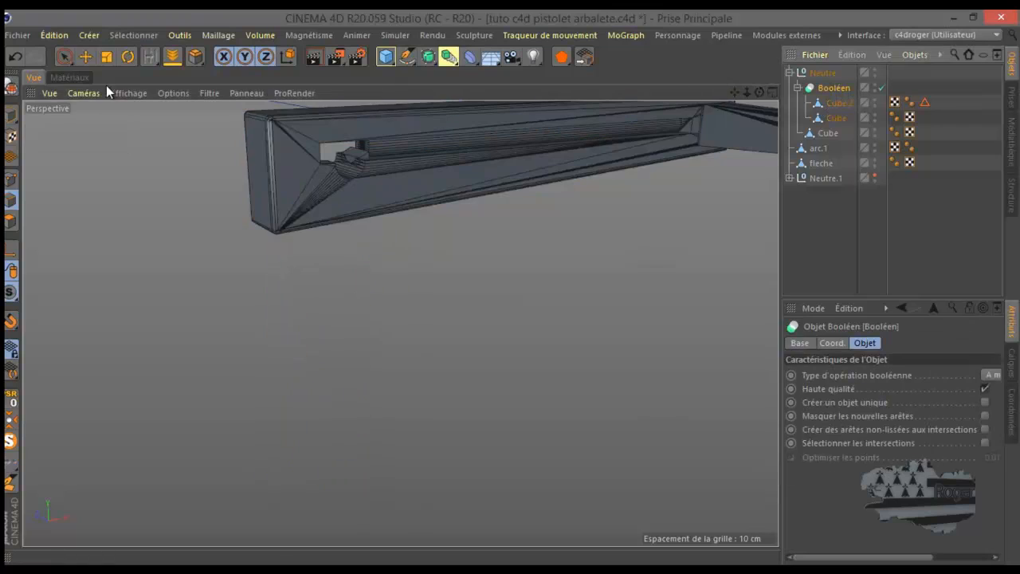
pyautogui.click(8, 87)
pyautogui.click(797, 88)
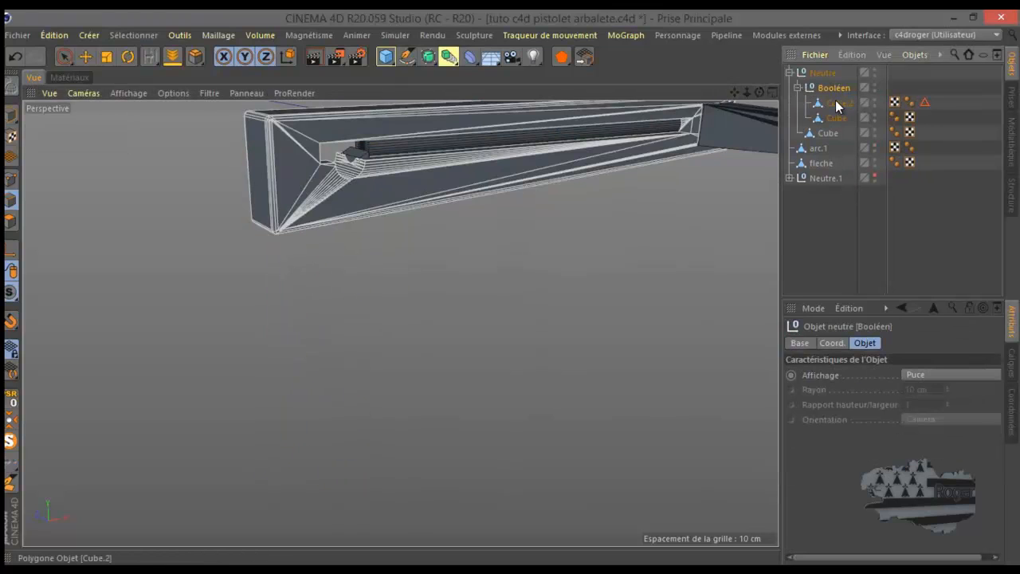
pyautogui.moveTo(791, 102); pyautogui.dragTo(845, 120)
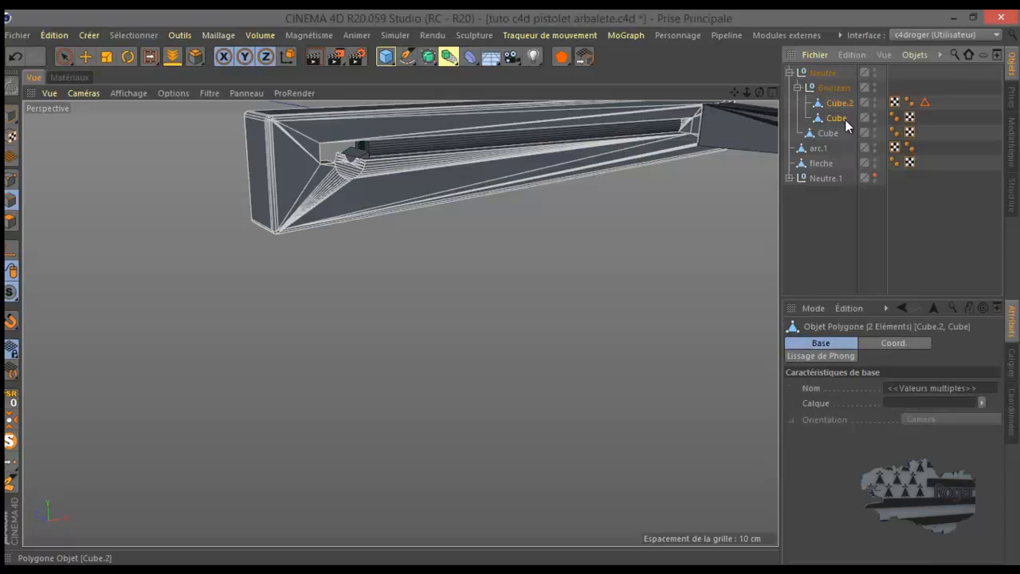
pyautogui.rightClick(835, 100)
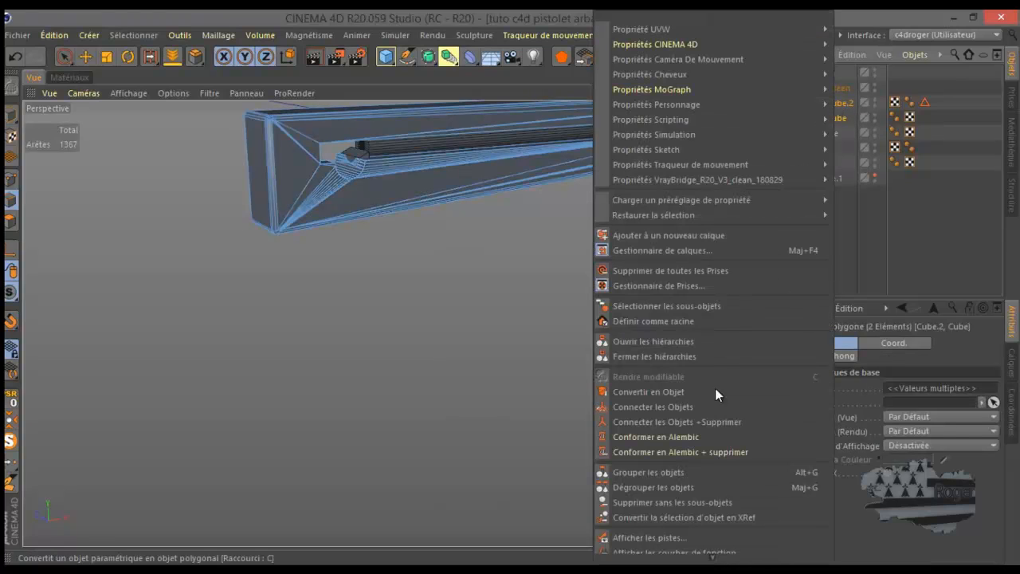
pyautogui.click(708, 424)
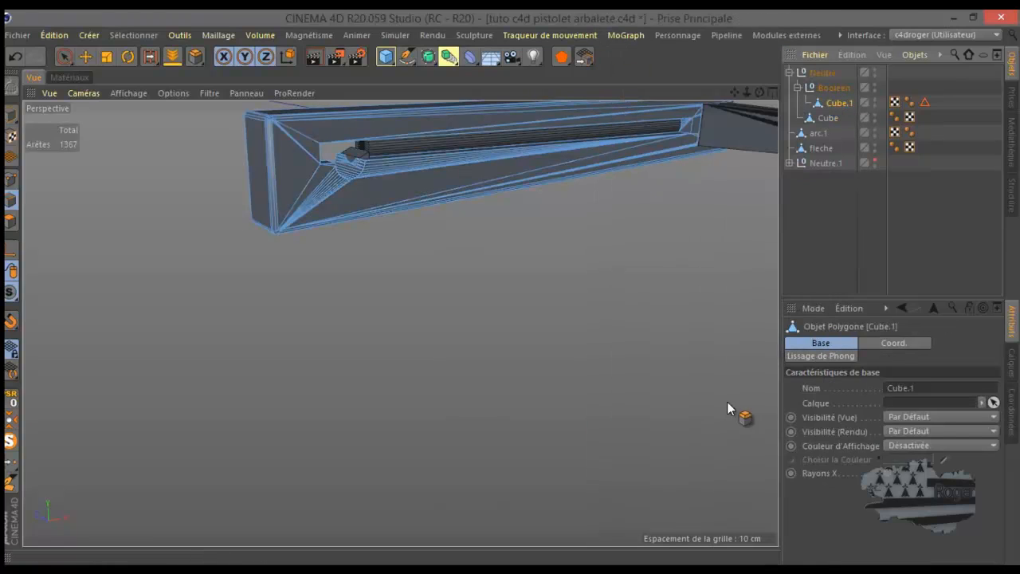
# Step: Move the merged mesh out of the Booléen null to the Neutre group's level and delete the leftover null
pyautogui.moveTo(838, 106); pyautogui.dragTo(826, 113)
pyautogui.click(830, 87)
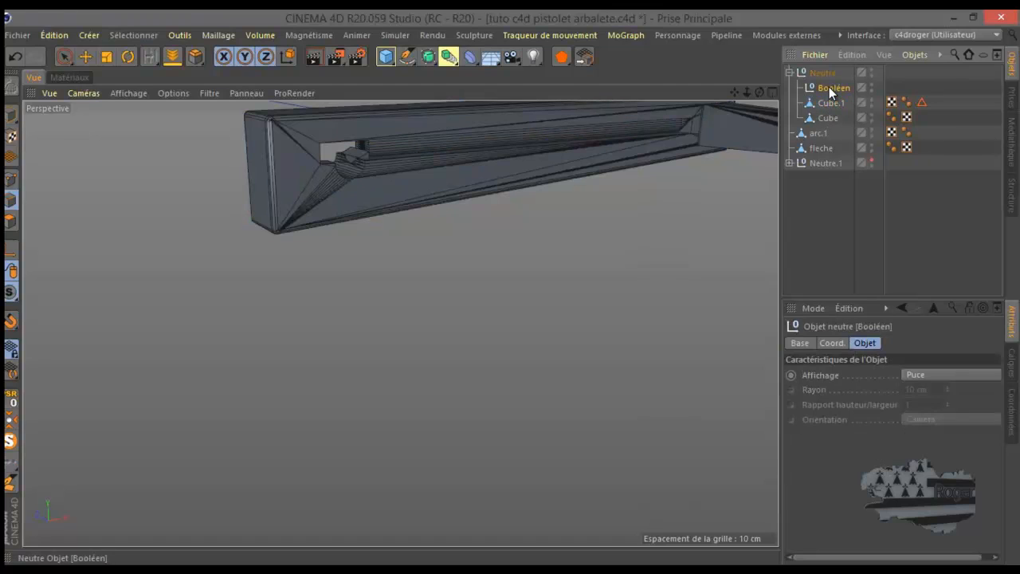
pyautogui.press('Delete')
pyautogui.click(828, 103)
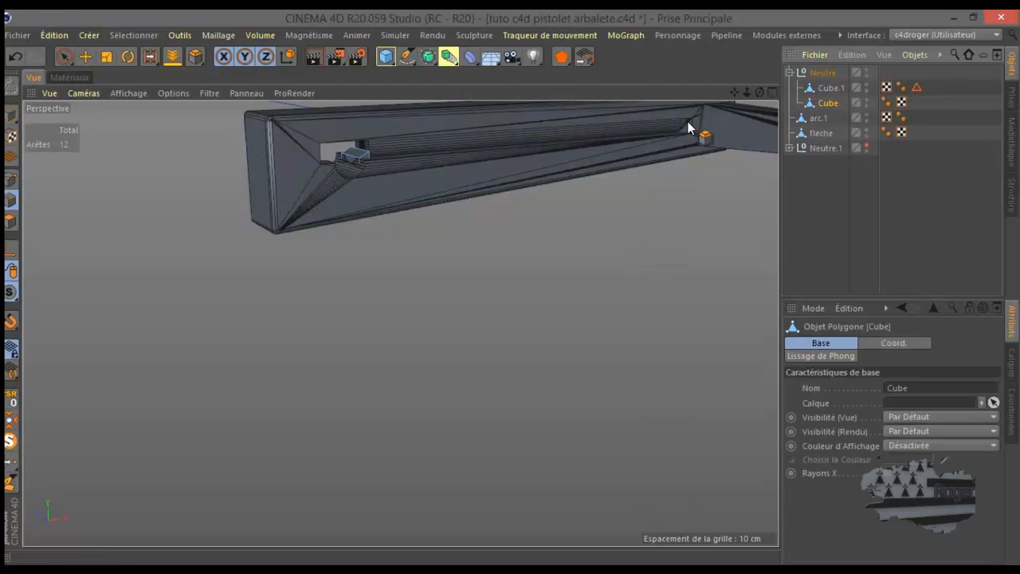
# Step: Move the spare grip Cube out of the hidden Neutre.1 group to the top level, above Neutre
pyautogui.moveTo(689, 127); pyautogui.dragTo(357, 169)
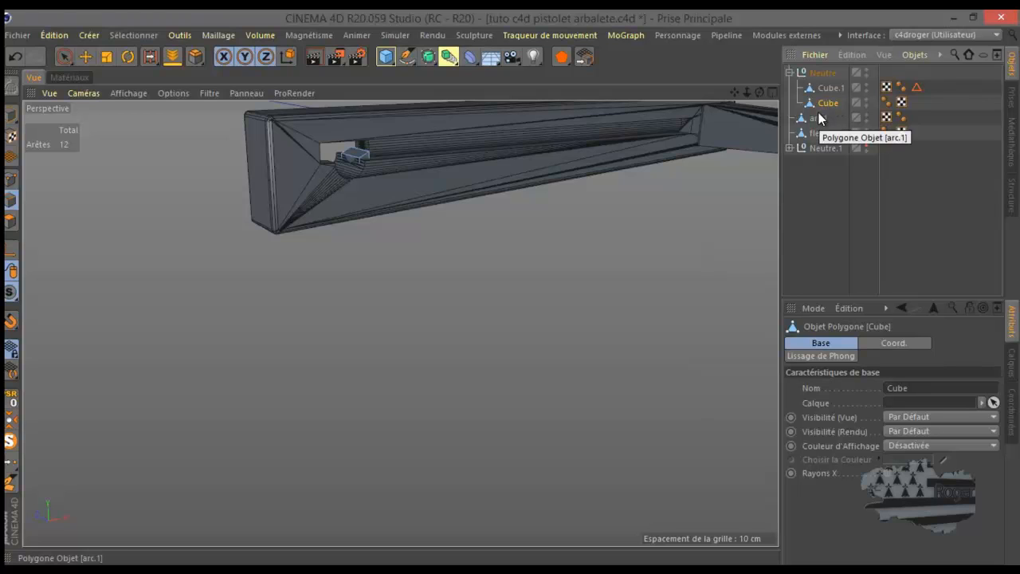
pyautogui.moveTo(759, 91)
pyautogui.mouseDown()
pyautogui.moveTo(507, 290)
pyautogui.moveTo(755, 94)
pyautogui.mouseUp()
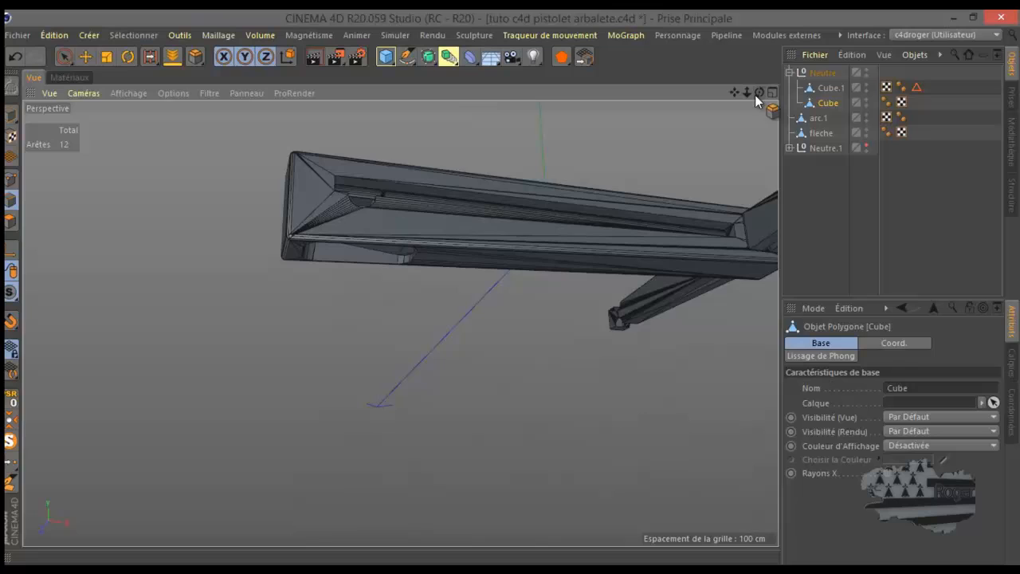
pyautogui.middleClick(361, 392)
pyautogui.middleClick(531, 411)
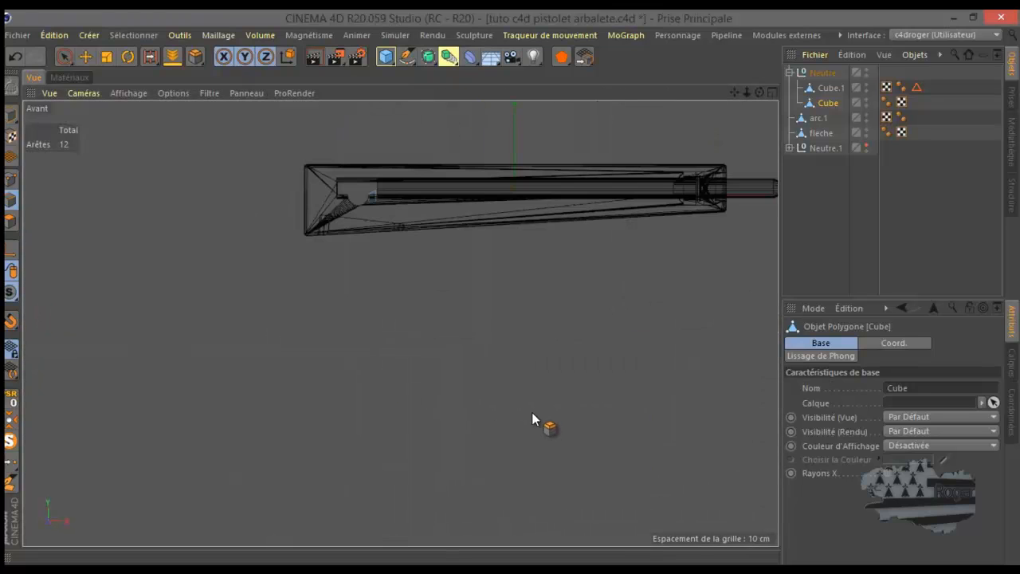
pyautogui.click(790, 147)
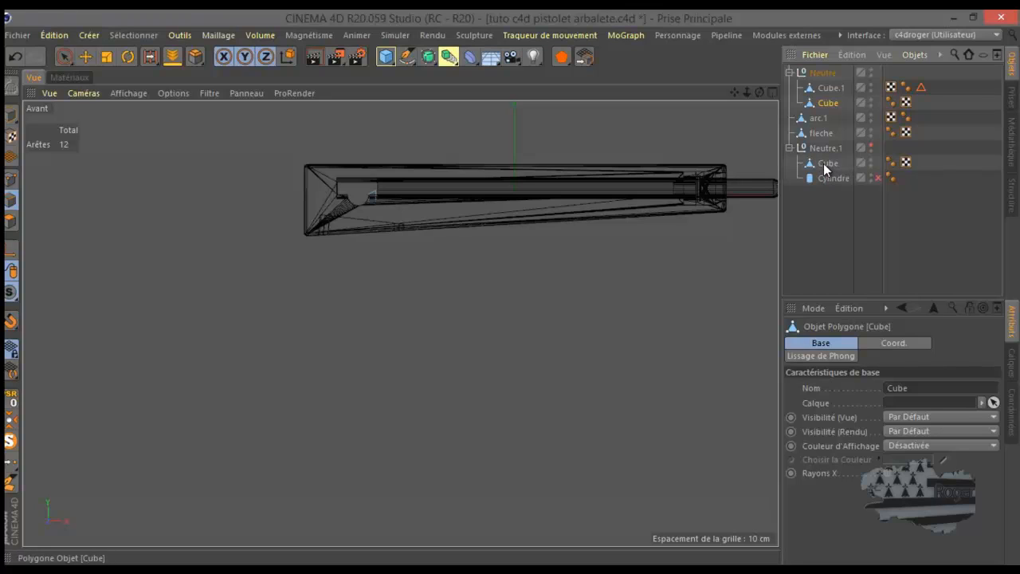
pyautogui.click(824, 163)
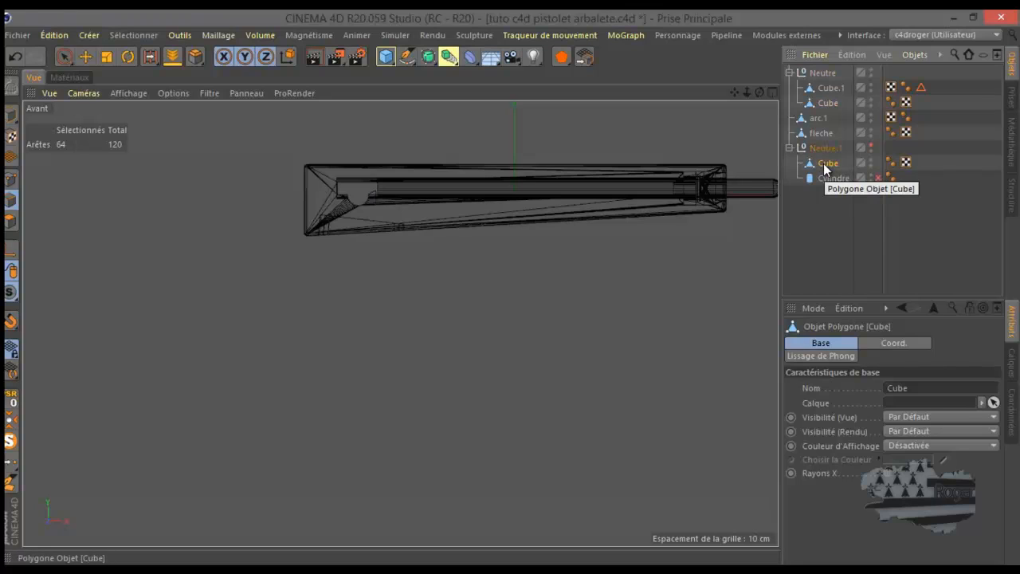
pyautogui.moveTo(823, 163); pyautogui.dragTo(823, 78)
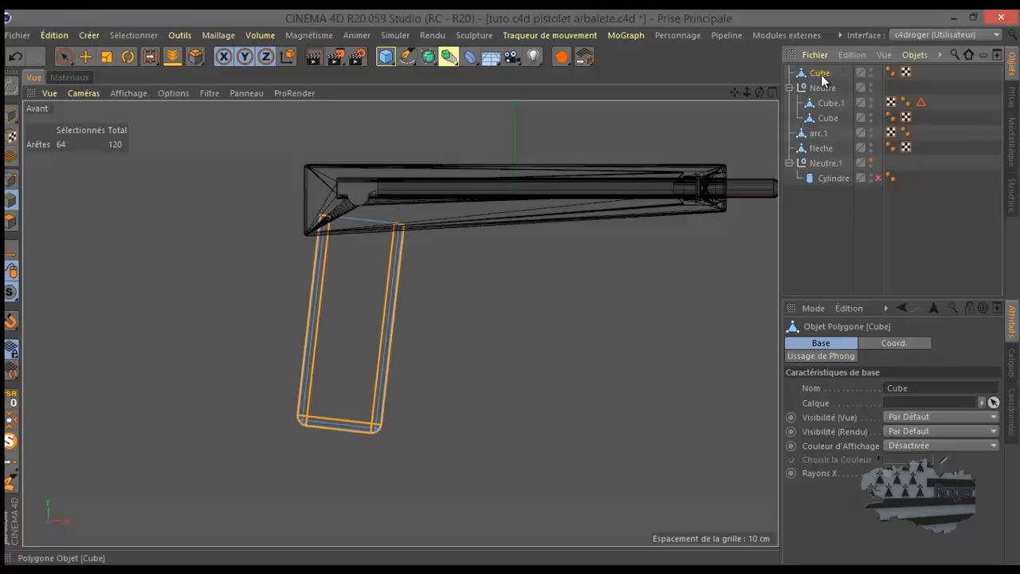
# Step: Rename the extracted grip Cube as crosse
pyautogui.doubleClick(820, 73)
pyautogui.write('g')
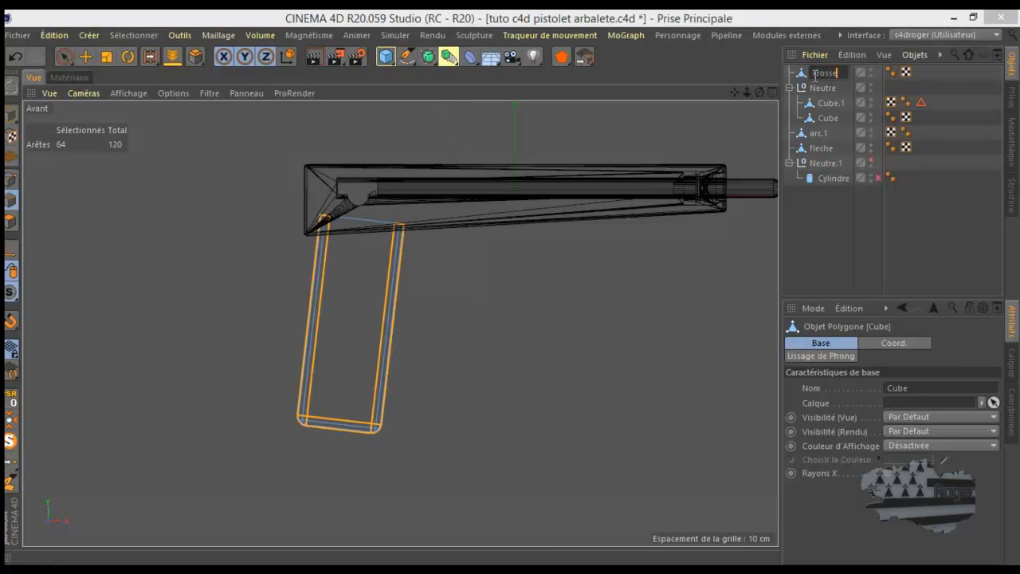
pyautogui.press('Return')
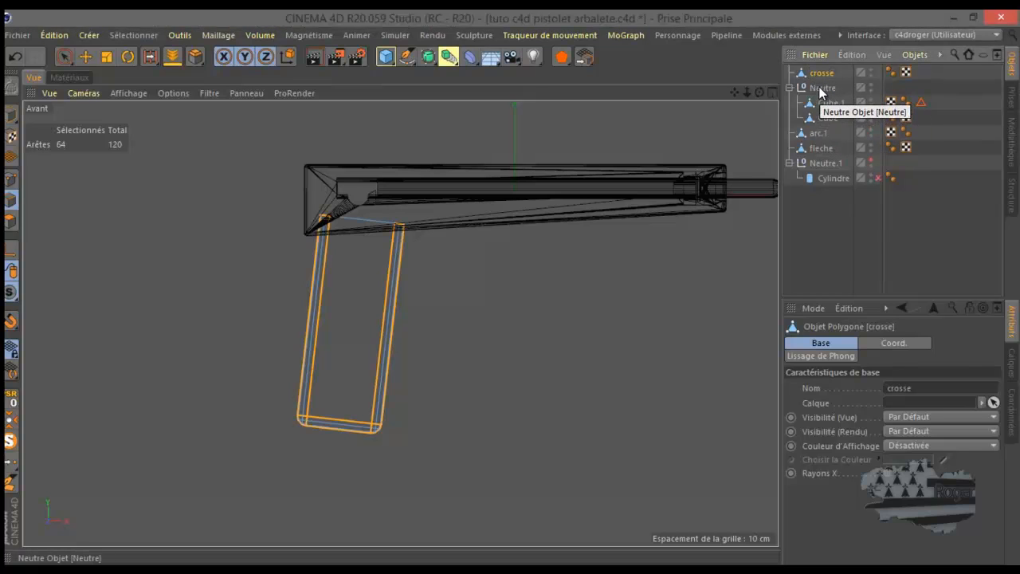
# Step: Add a cylinder about 4.64 cm in radius and 23.5 cm high, placed over the upper end of the grip
pyautogui.click(829, 104)
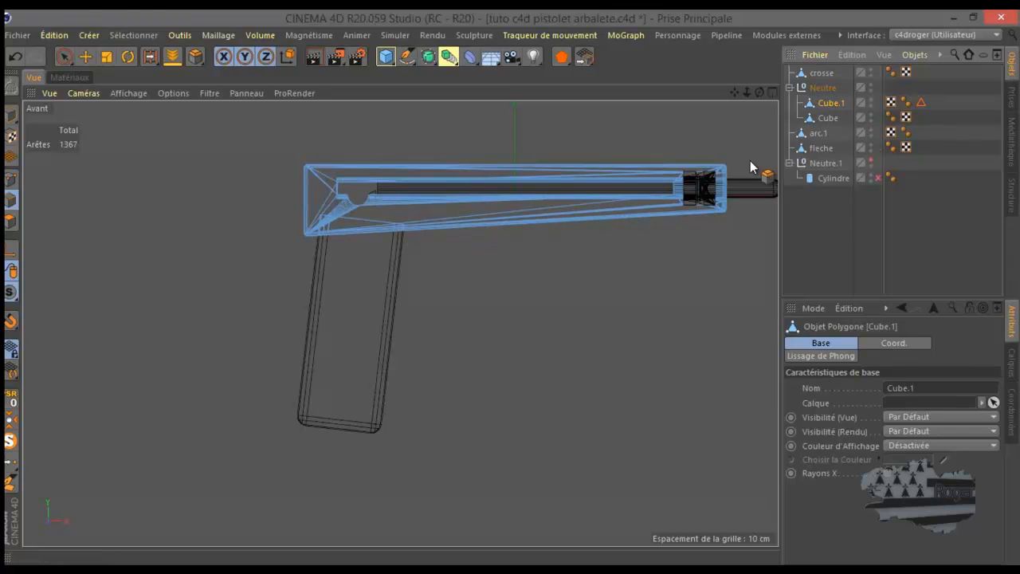
pyautogui.click(79, 56)
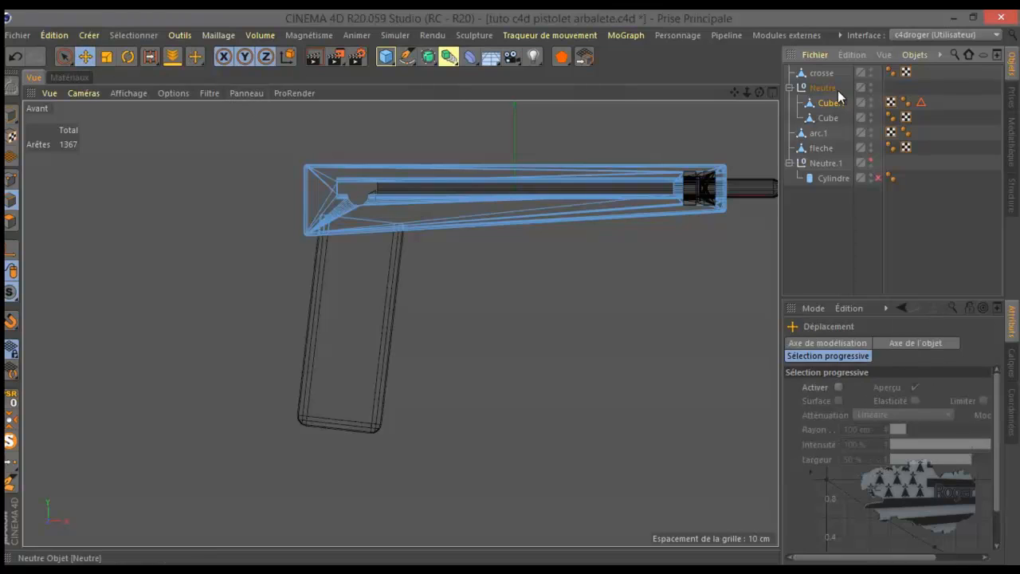
pyautogui.click(817, 74)
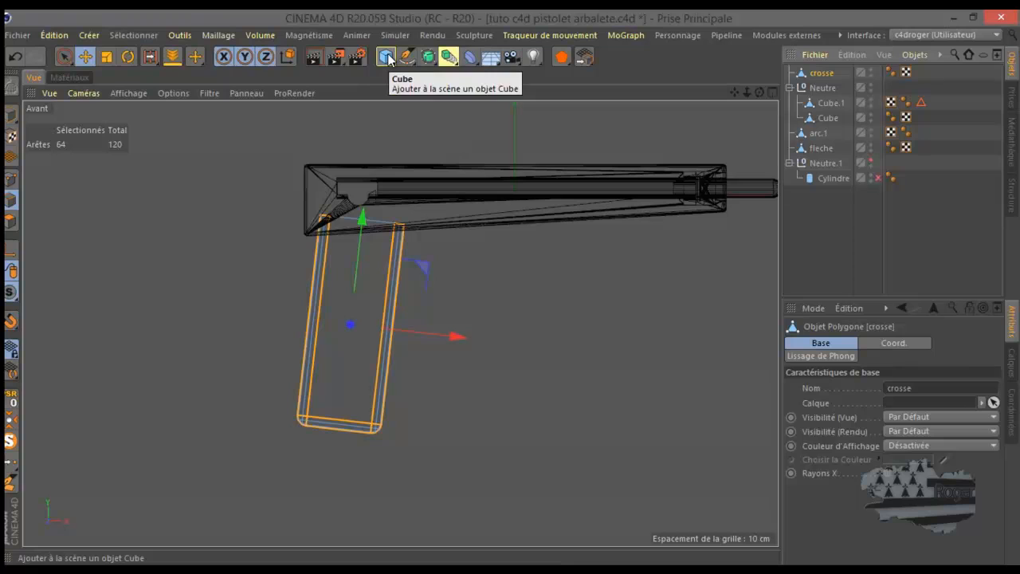
pyautogui.moveTo(388, 60); pyautogui.dragTo(796, 74)
pyautogui.scroll(-5, 526, 258)
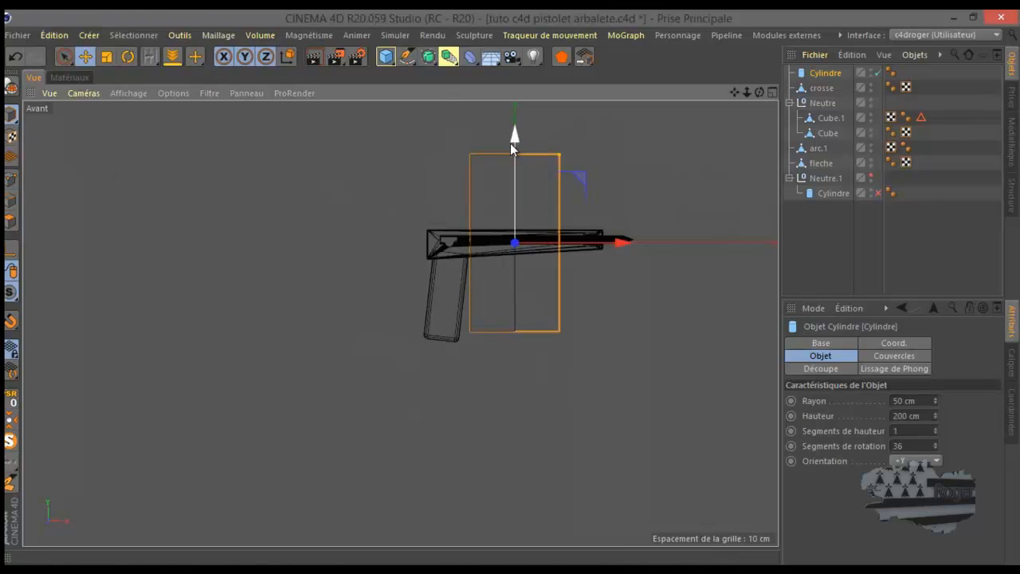
pyautogui.moveTo(514, 156); pyautogui.dragTo(512, 243)
pyautogui.scroll(5, 510, 250)
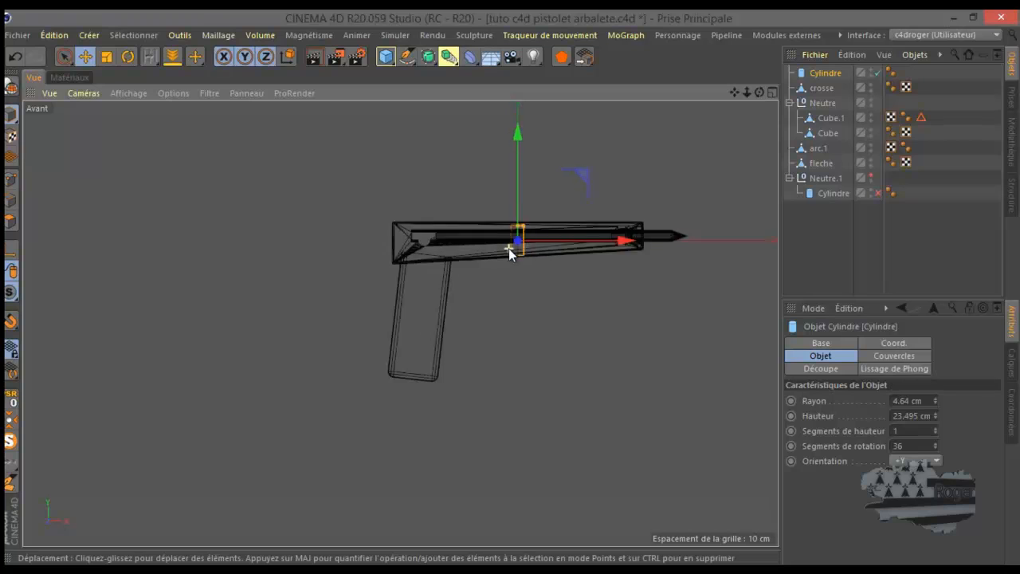
pyautogui.moveTo(595, 161); pyautogui.dragTo(321, 230)
pyautogui.scroll(4, 244, 330)
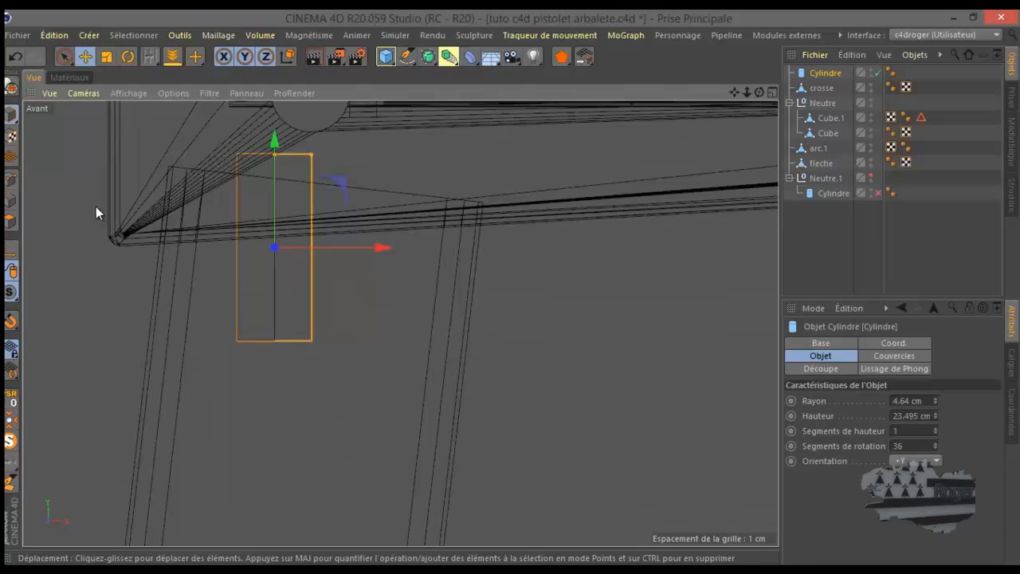
# Step: Nest the new cylinder under crosse and set its R.B rotation to 0° to match the grip's tilt
pyautogui.click(128, 56)
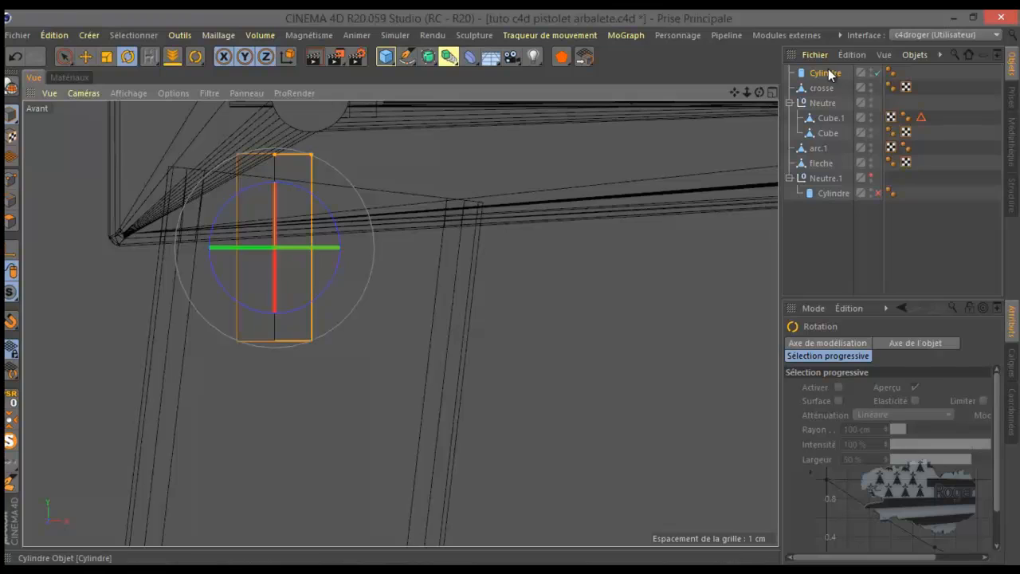
pyautogui.moveTo(827, 74); pyautogui.dragTo(824, 88)
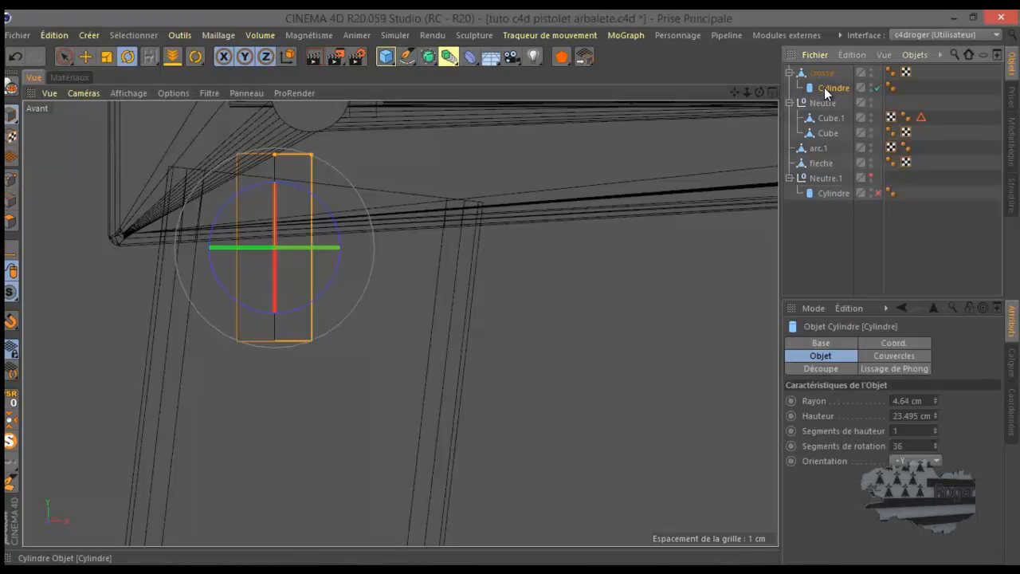
pyautogui.click(886, 342)
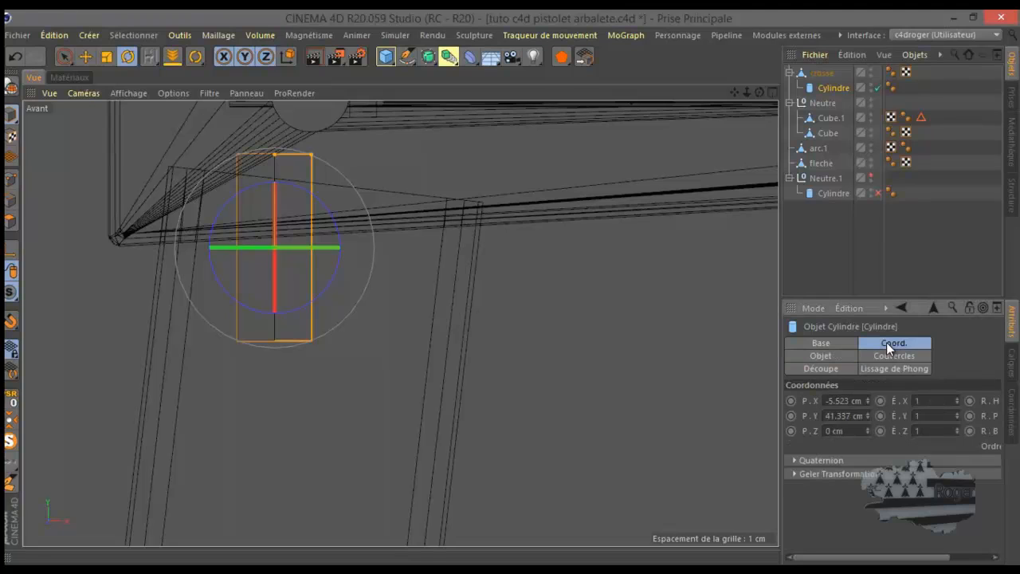
pyautogui.click(844, 400)
pyautogui.moveTo(861, 556); pyautogui.dragTo(911, 558)
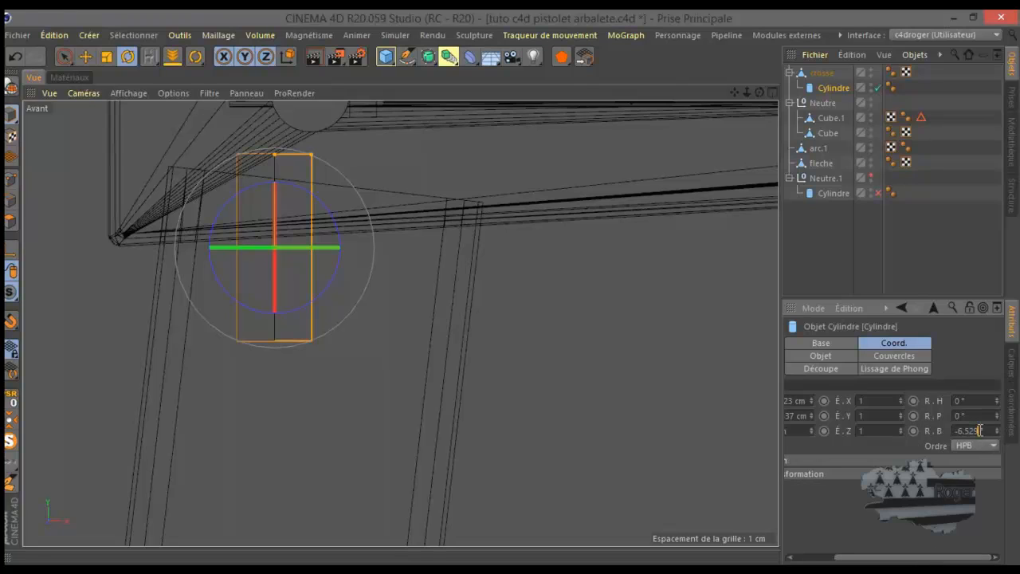
pyautogui.click(980, 430)
pyautogui.write('0')
pyautogui.press('Return')
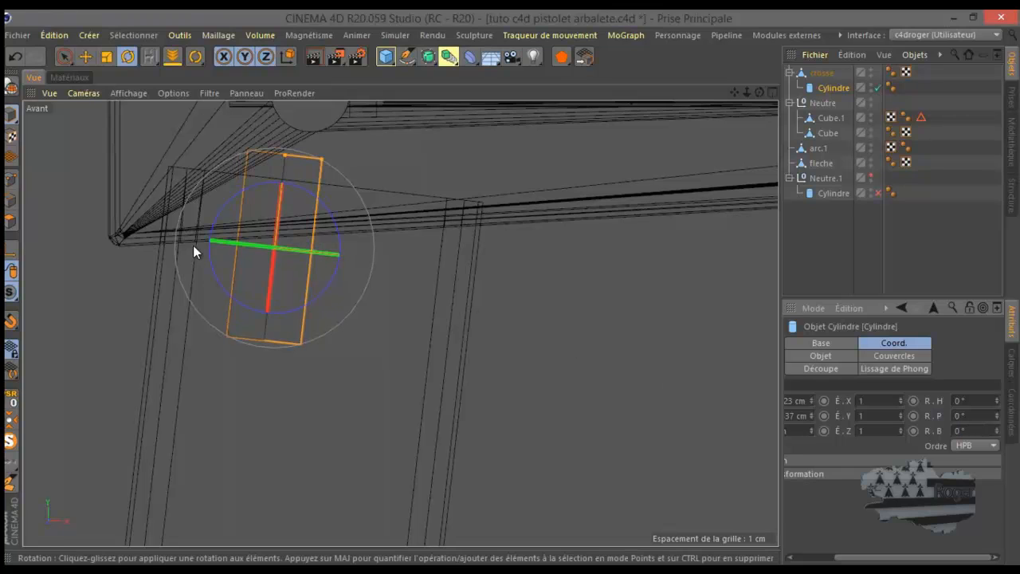
# Step: Shift the nested cylinder along its X axis toward the grip's back edge, to about -12.5 cm
pyautogui.click(86, 58)
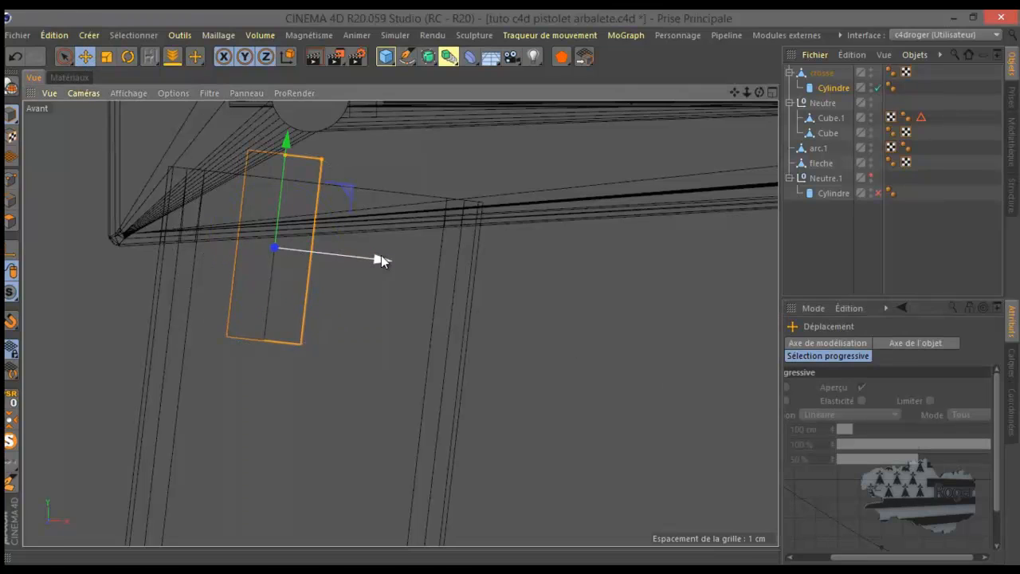
pyautogui.moveTo(379, 259); pyautogui.dragTo(327, 264)
pyautogui.middleClick(146, 248)
pyautogui.middleClick(151, 218)
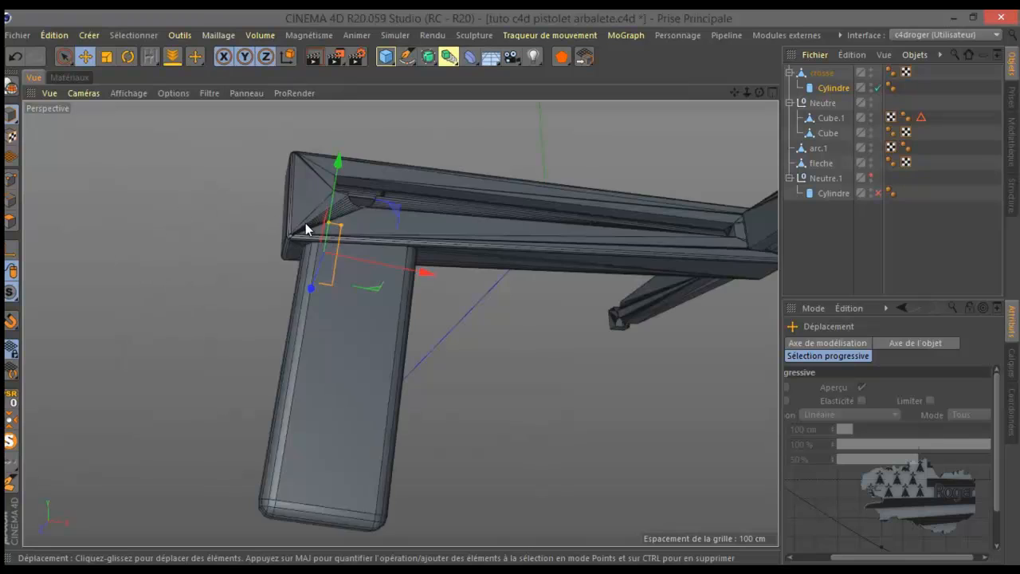
# Step: Isolate crosse and its cylinder with MagicSolo to inspect the cylinder's placement, and restore the full scene
pyautogui.scroll(4, 307, 224)
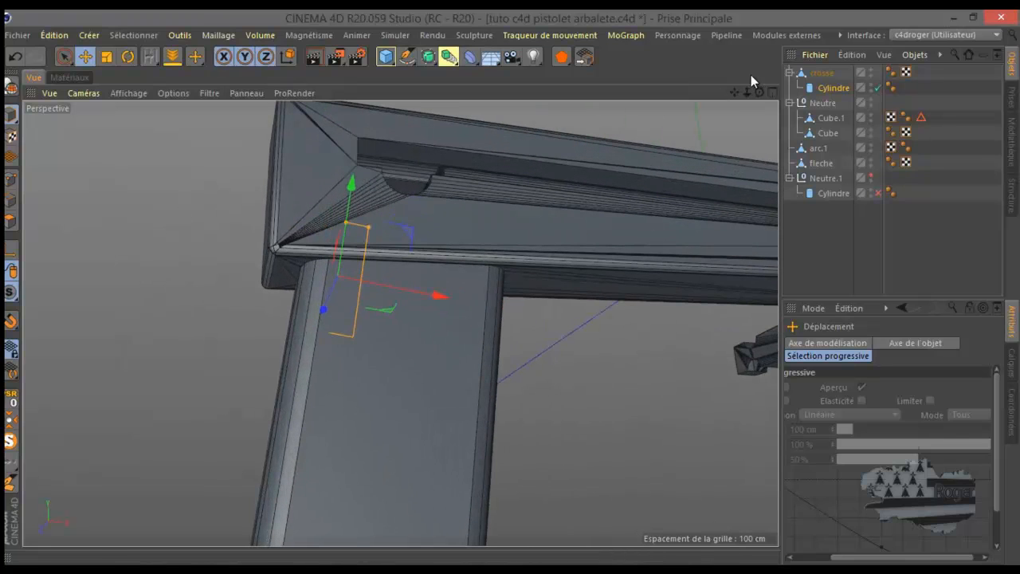
pyautogui.keyDown('ctrl'); pyautogui.click(822, 73); pyautogui.keyUp('ctrl')
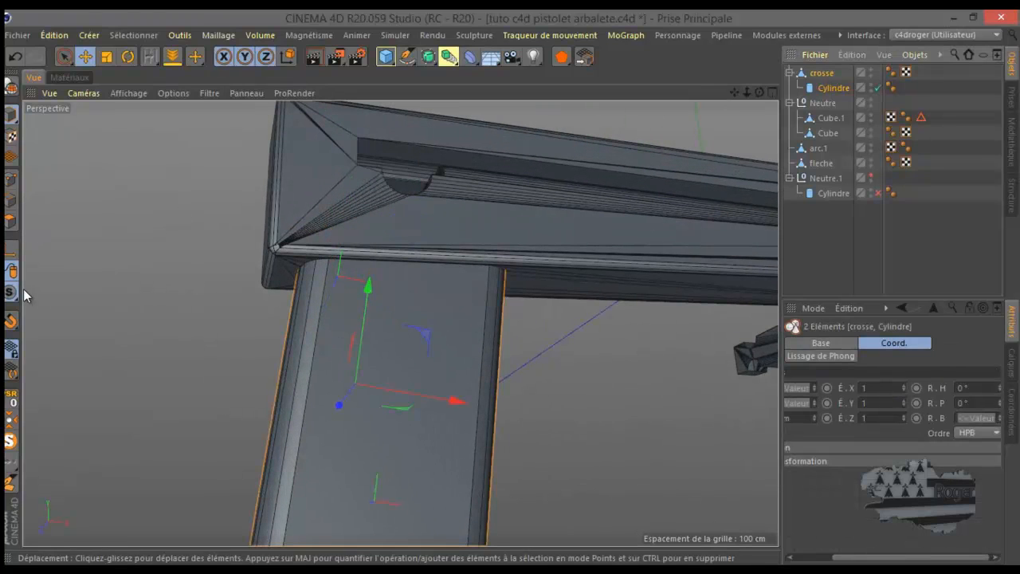
pyautogui.click(12, 441)
pyautogui.moveTo(762, 92); pyautogui.dragTo(511, 288)
pyautogui.click(824, 87)
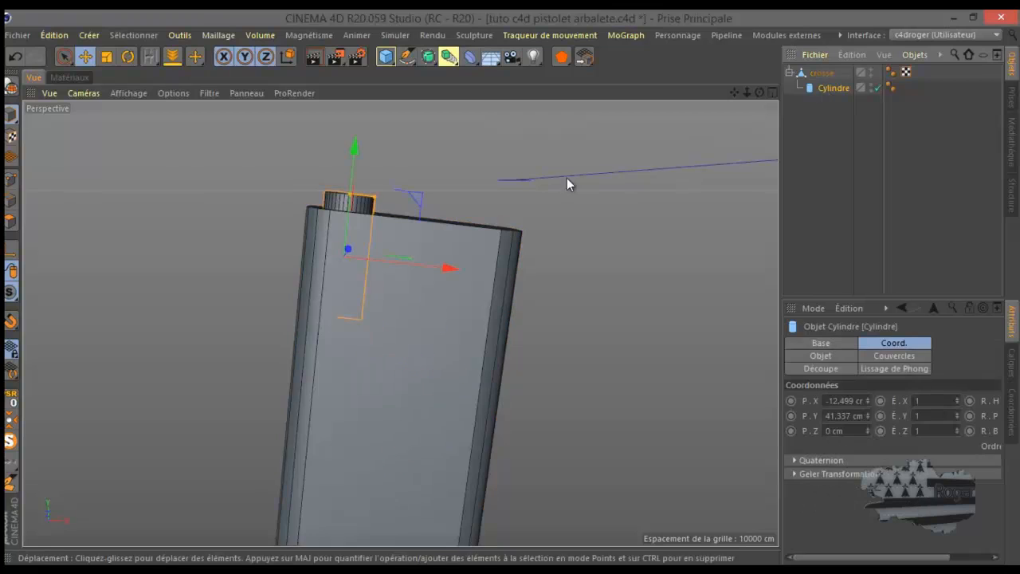
pyautogui.click(10, 441)
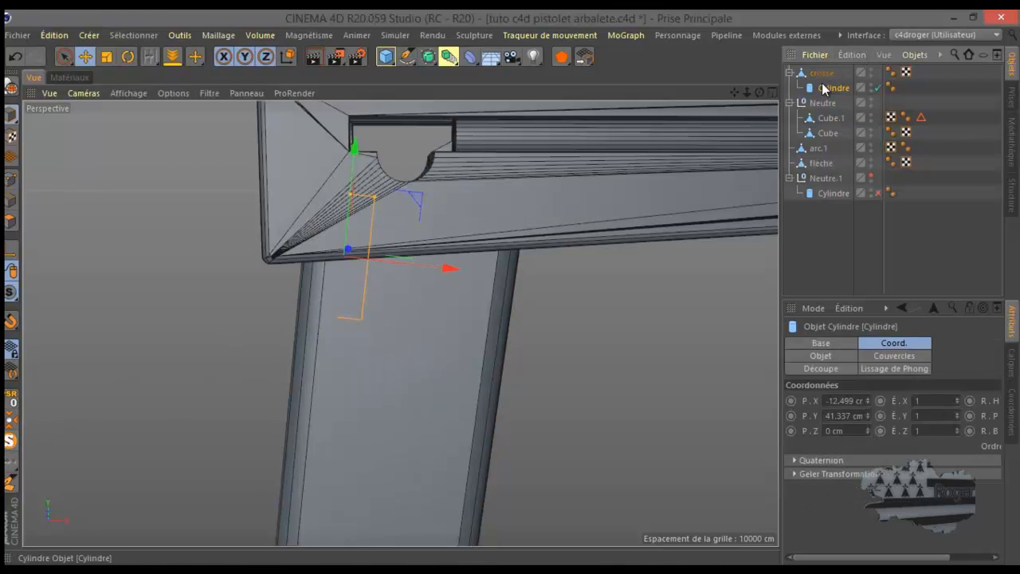
# Step: Move the cylinder out of crosse to the top level of the object hierarchy
pyautogui.moveTo(816, 64); pyautogui.dragTo(817, 67)
pyautogui.middleClick(422, 346)
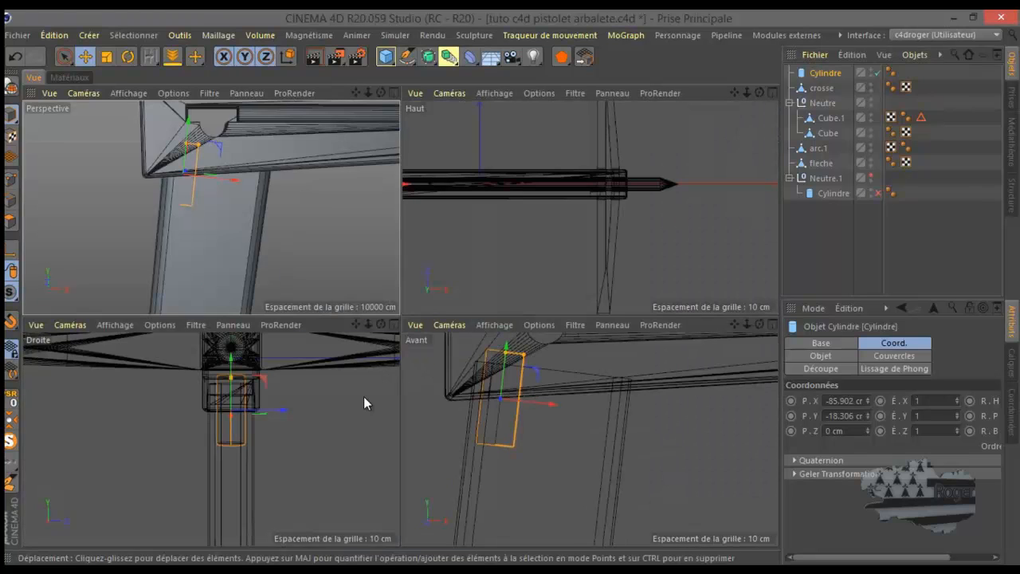
pyautogui.middleClick(472, 411)
pyautogui.scroll(-3, 293, 281)
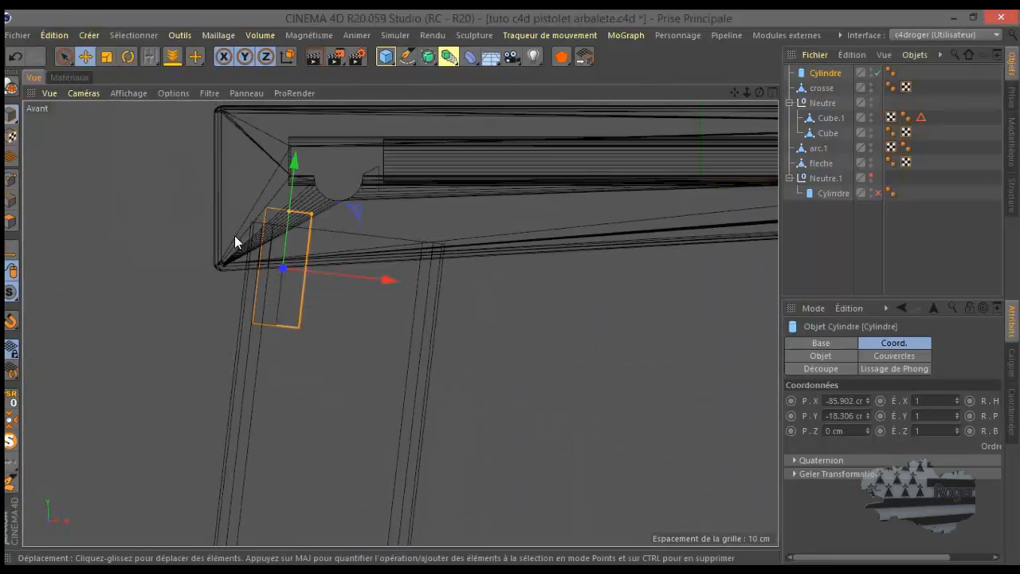
pyautogui.scroll(4, 233, 231)
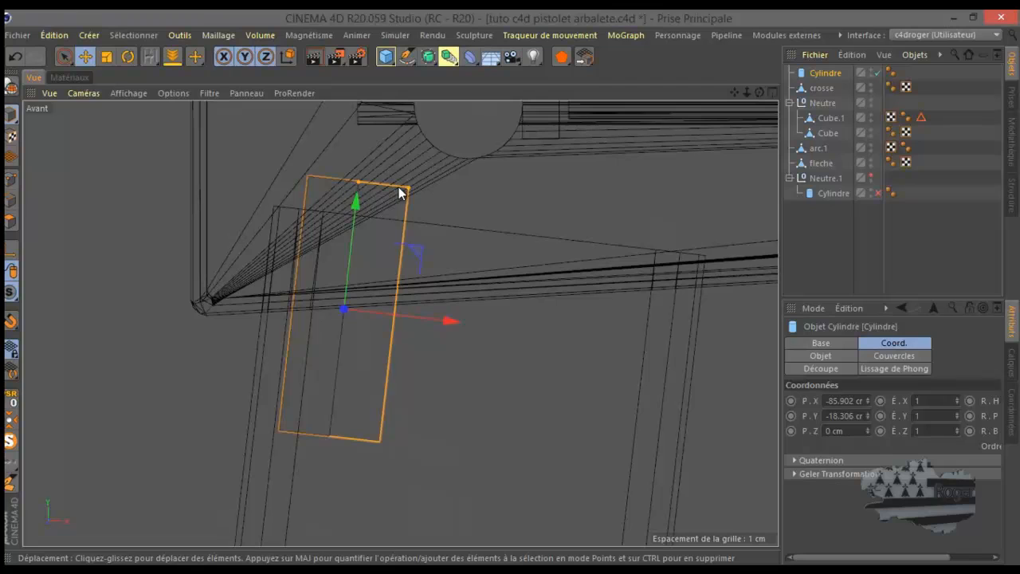
# Step: Narrow and shorten the cylinder and reposition it near the grip's back edge, at about X -87.67 cm and Y -12.88 cm
pyautogui.moveTo(409, 184); pyautogui.dragTo(385, 185)
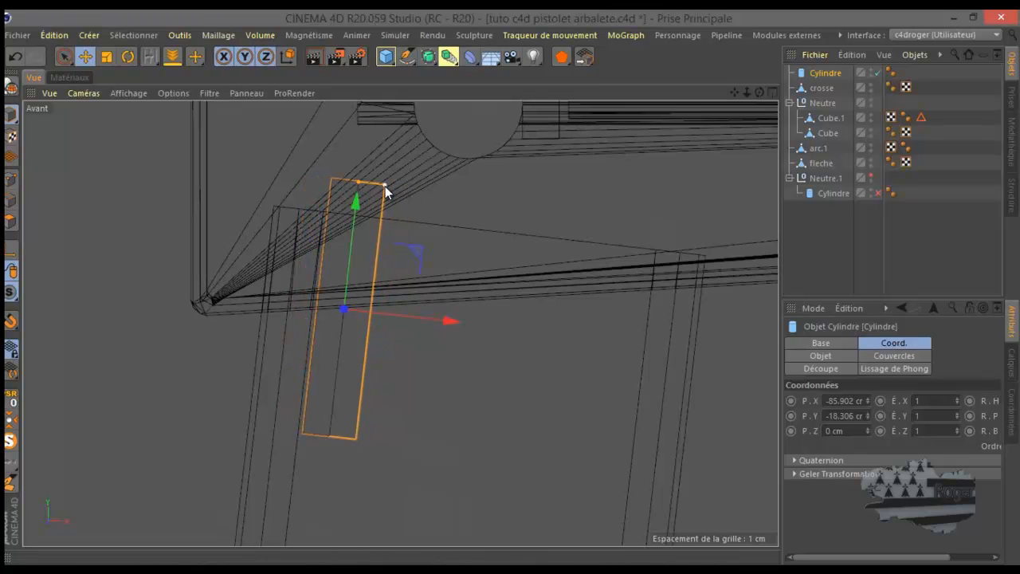
pyautogui.moveTo(448, 321); pyautogui.dragTo(421, 325)
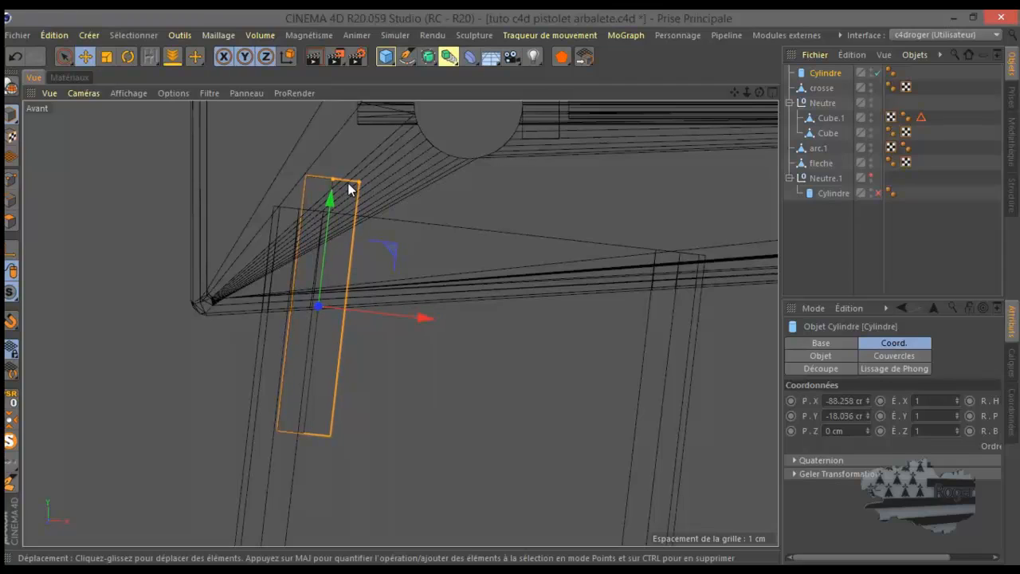
pyautogui.moveTo(334, 180); pyautogui.dragTo(333, 136)
# Step: Duplicate the cylinder along its X axis to the grip's front edge, at about X -58.22 cm and Y -16.25 cm
pyautogui.scroll(-3, 331, 194)
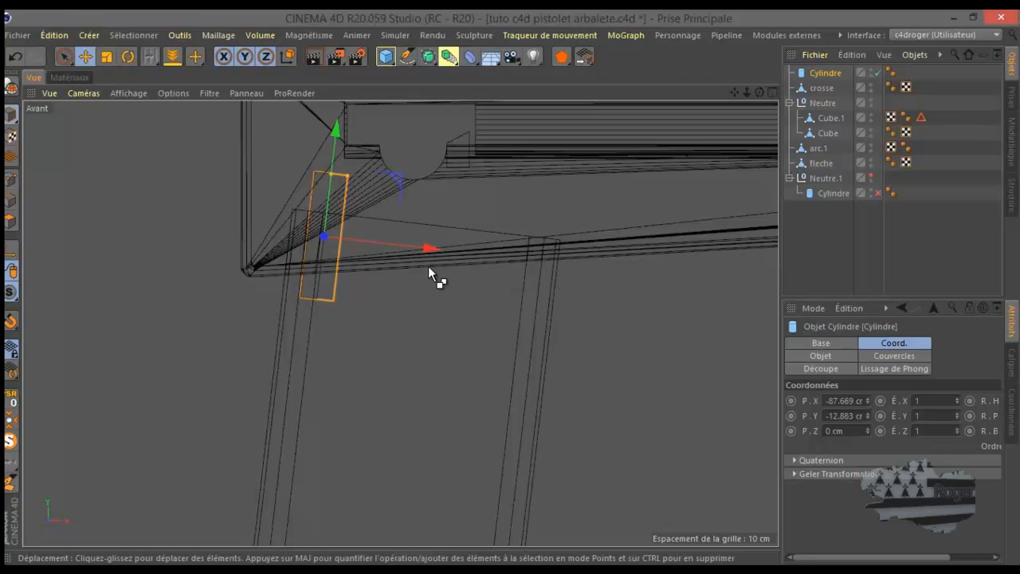
pyautogui.keyDown('ctrl'); pyautogui.moveTo(438, 253); pyautogui.dragTo(627, 287); pyautogui.keyUp('ctrl')
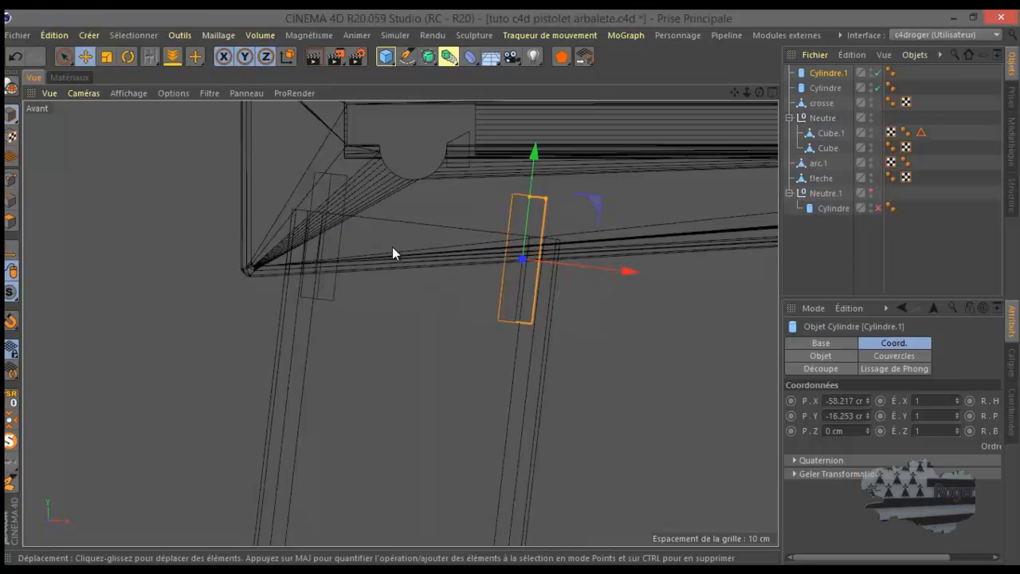
# Step: Isolate crosse and both cylinders with MagicSolo and examine the two pegs on the grip in the perspective view
pyautogui.keyDown('shift'); pyautogui.click(822, 103); pyautogui.keyUp('shift')
pyautogui.click(9, 396)
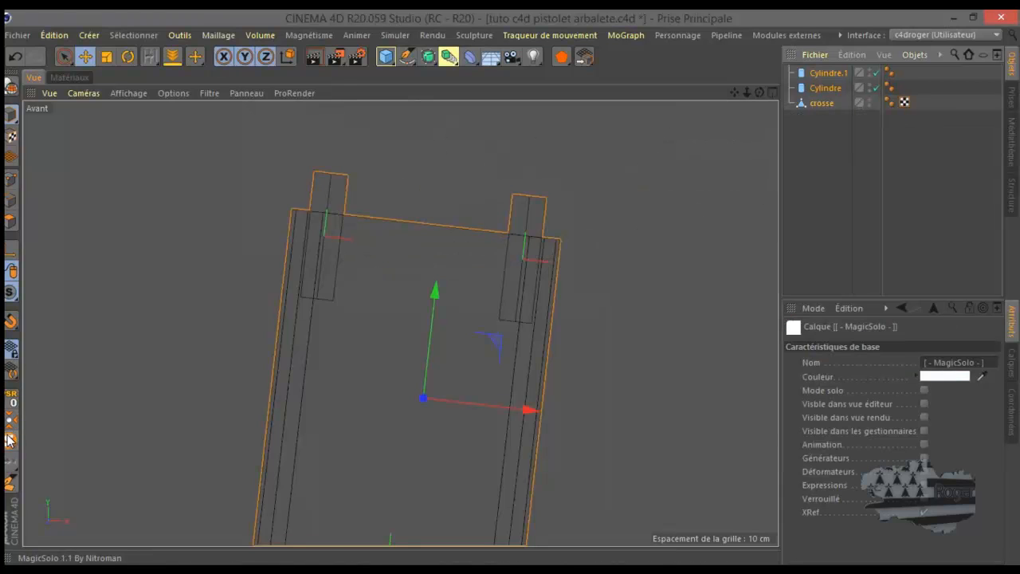
pyautogui.middleClick(302, 256)
pyautogui.middleClick(273, 238)
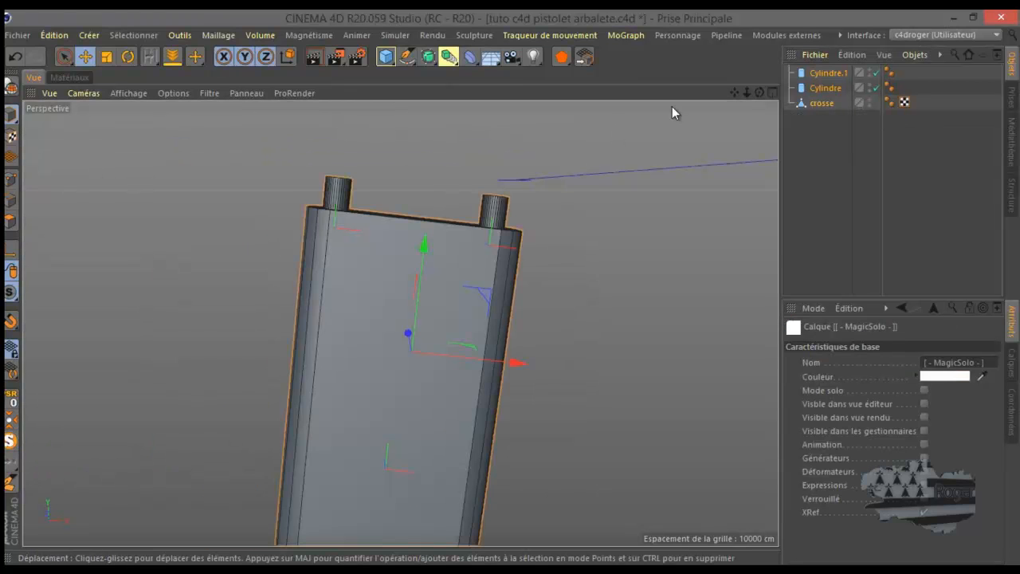
pyautogui.moveTo(760, 92); pyautogui.dragTo(508, 288)
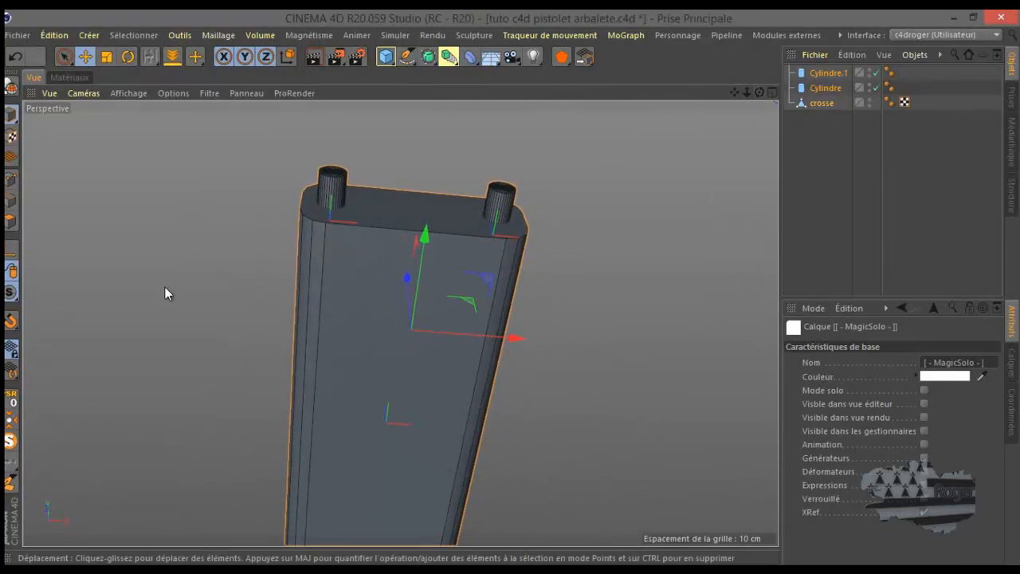
# Step: Leave solo mode, merge the two pegs into one polygon object and store a copy of it in the Neutre.1 group
pyautogui.click(11, 442)
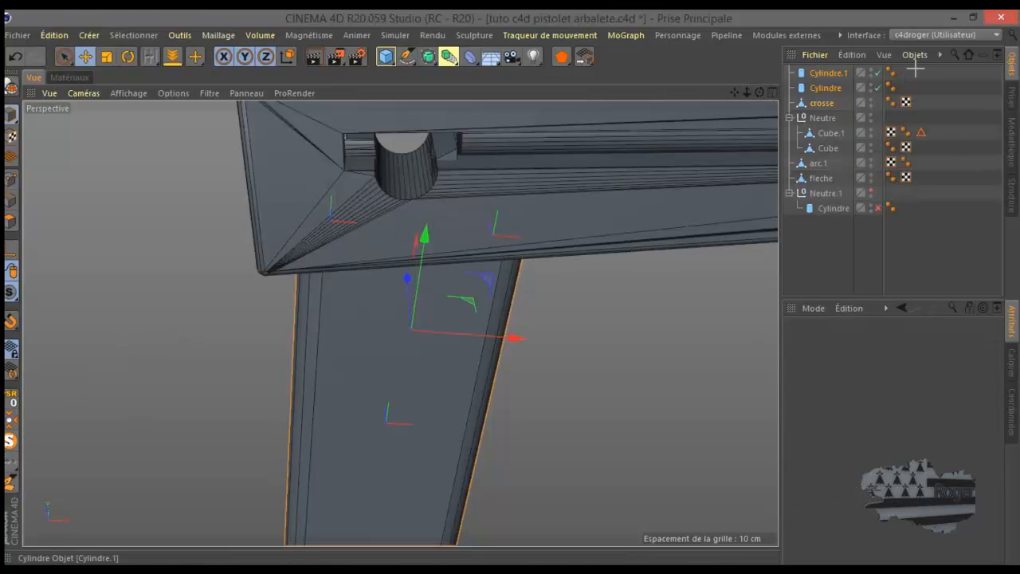
pyautogui.moveTo(916, 69); pyautogui.dragTo(820, 88)
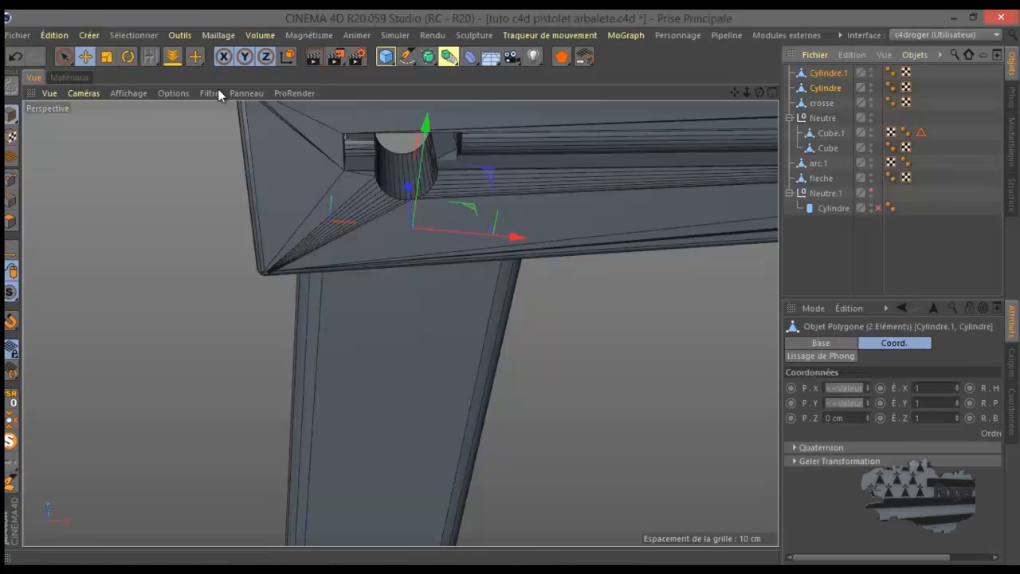
pyautogui.rightClick(828, 86)
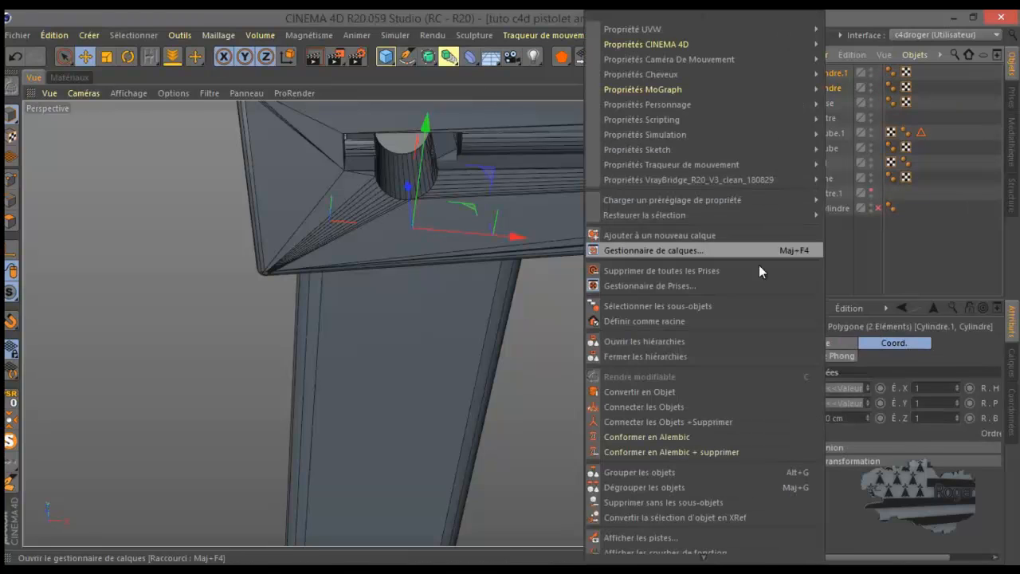
pyautogui.click(723, 420)
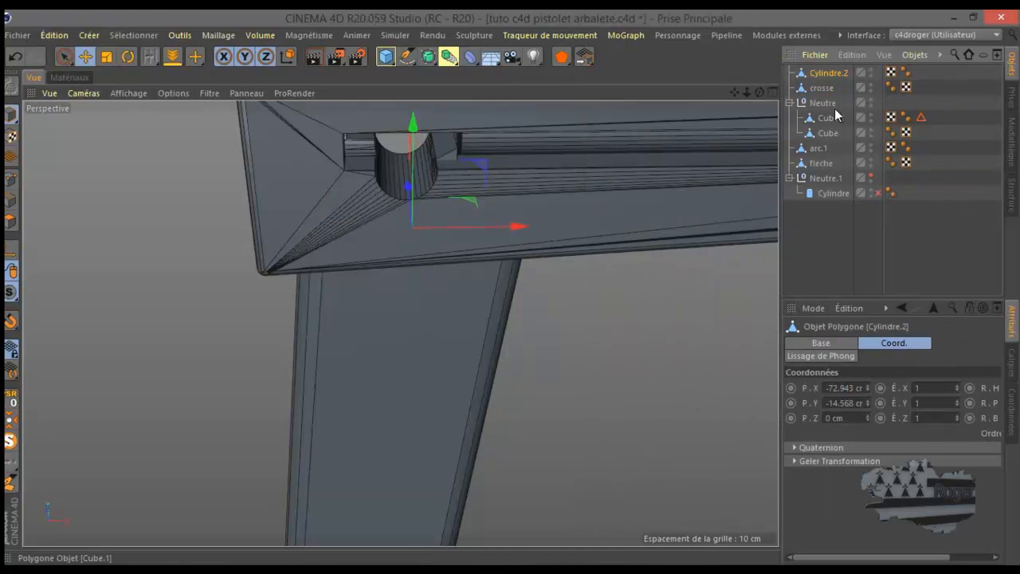
pyautogui.moveTo(826, 76); pyautogui.dragTo(833, 186)
pyautogui.click(789, 177)
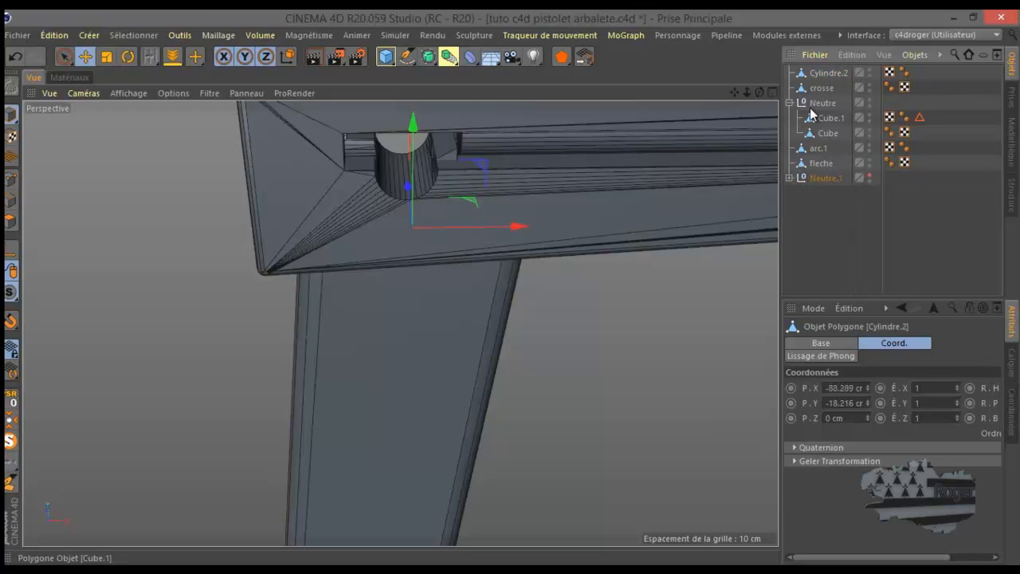
# Step: Subtract the merged cylinders from crosse with a Boolean and check the result in isolation with MagicSolo
pyautogui.moveTo(821, 71); pyautogui.dragTo(825, 96)
pyautogui.click(449, 56)
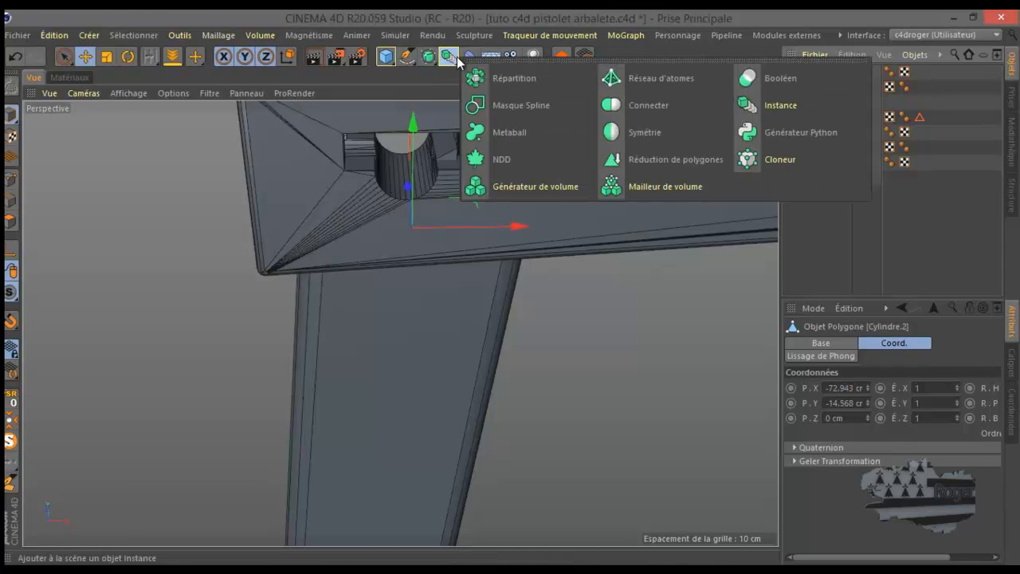
pyautogui.click(777, 78)
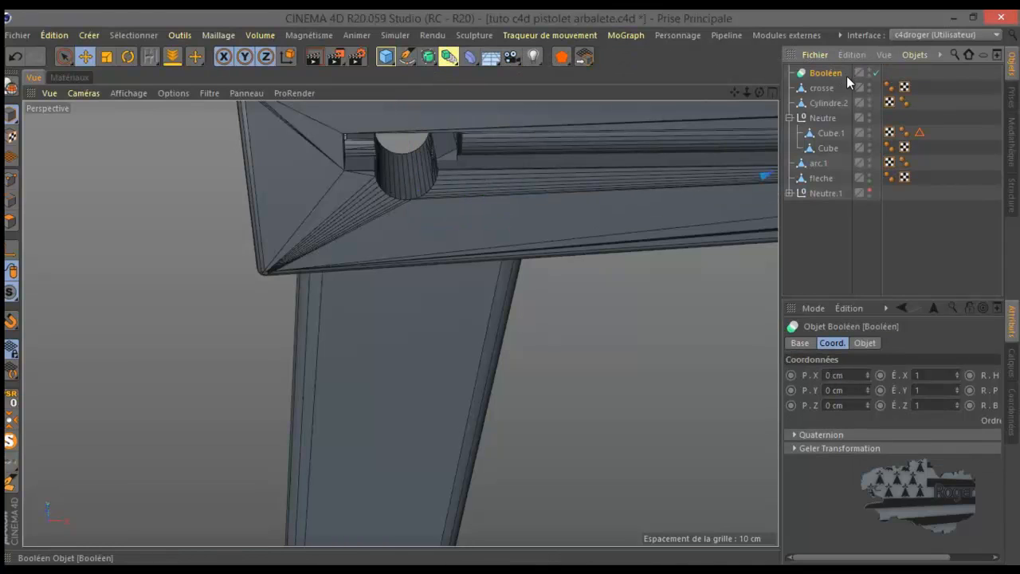
pyautogui.moveTo(847, 85); pyautogui.dragTo(826, 75)
pyautogui.click(826, 74)
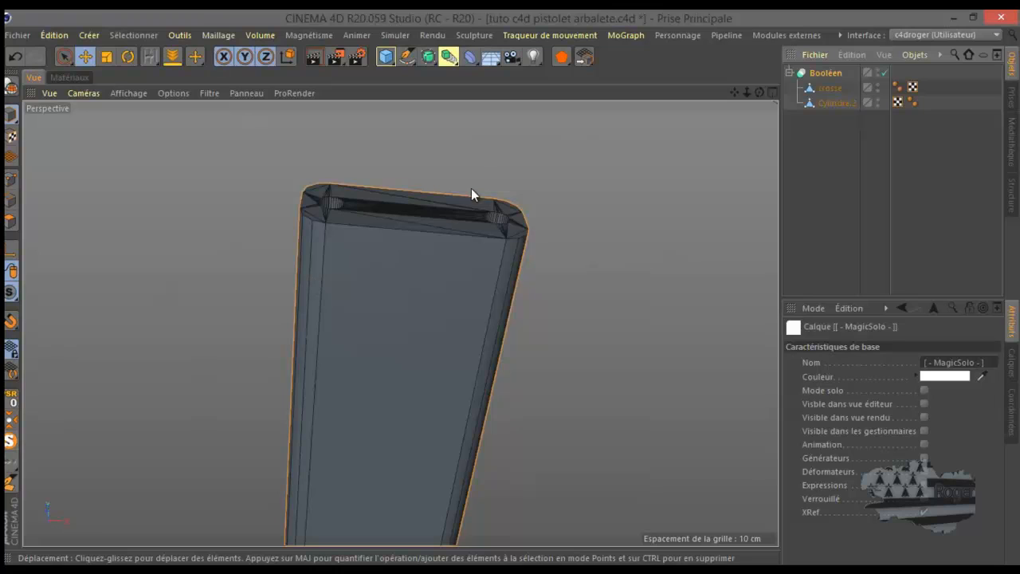
pyautogui.click(11, 441)
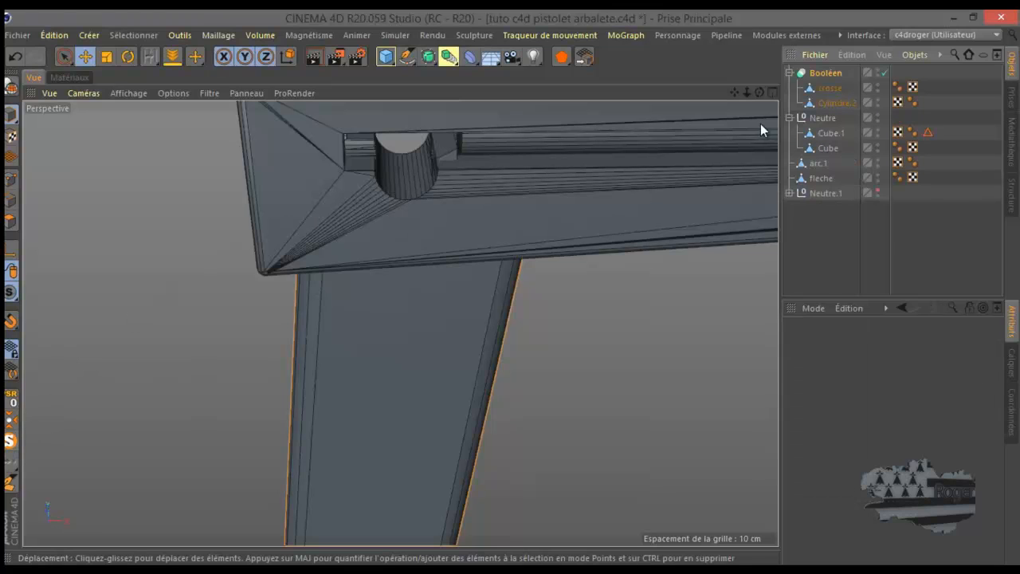
# Step: Make the Boolean editable and merge the crosse and cylinder objects inside it into a single polygon object
pyautogui.press('c')
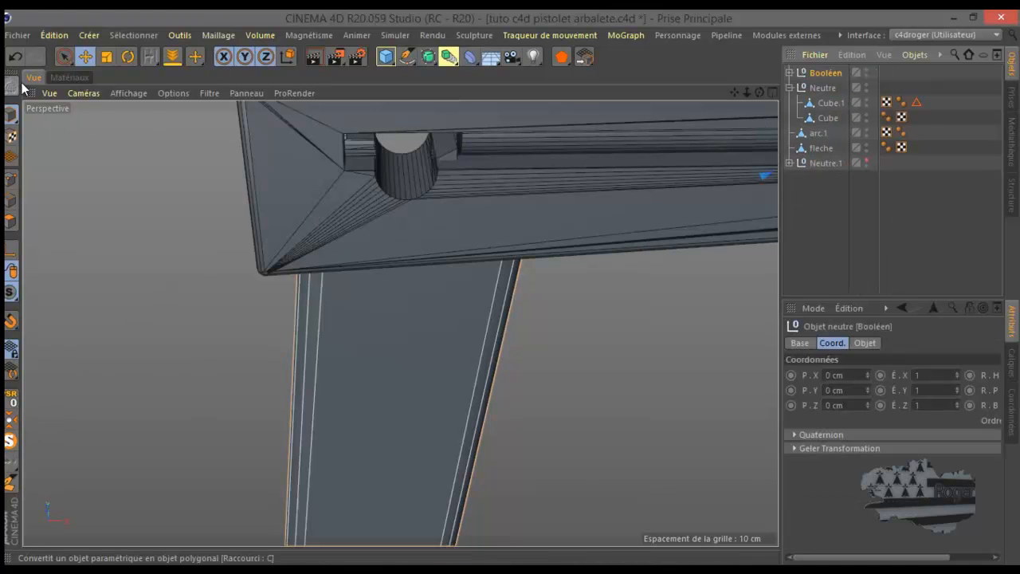
pyautogui.click(789, 73)
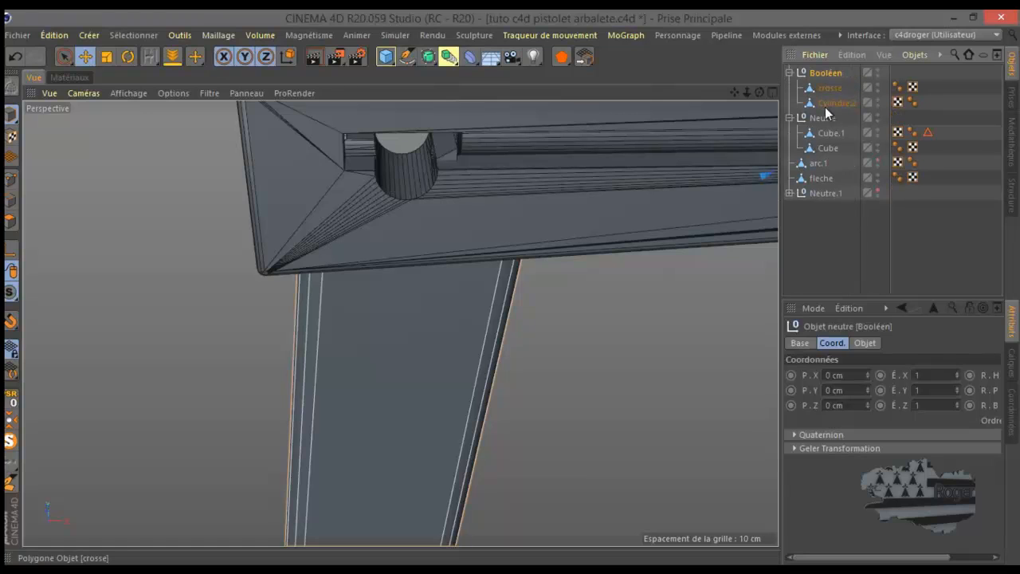
pyautogui.rightClick(829, 100)
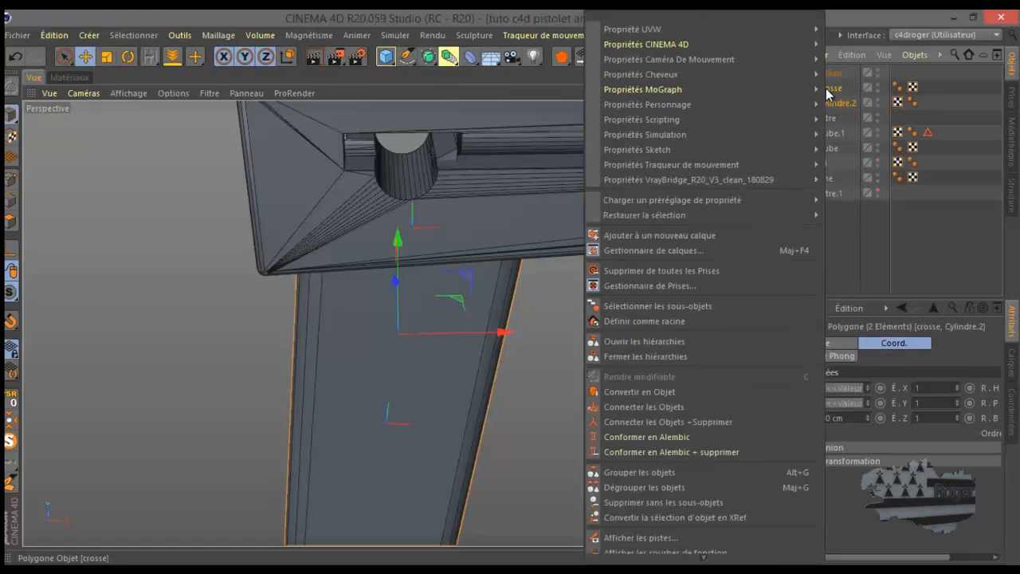
pyautogui.click(720, 422)
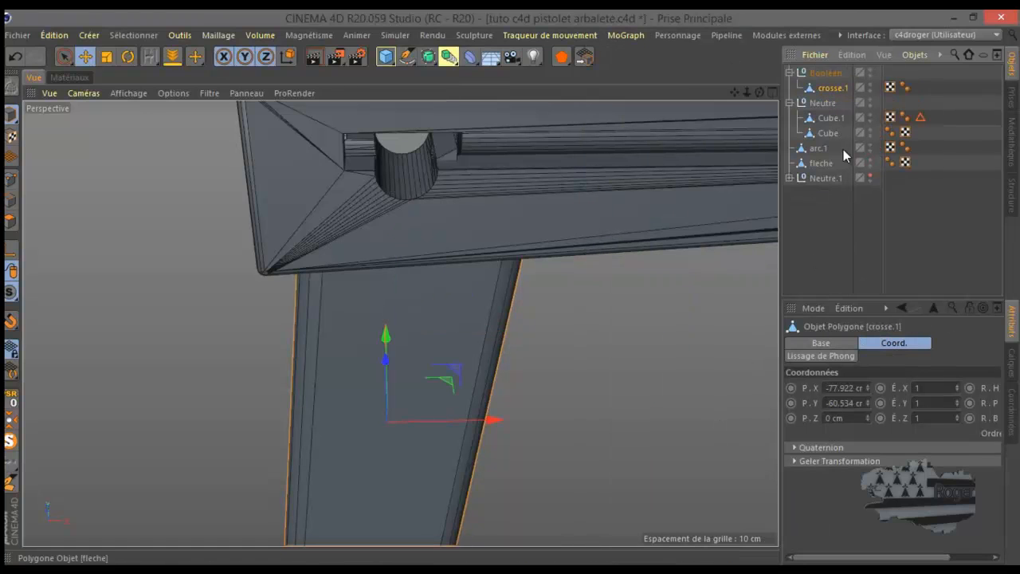
# Step: Move the merged grip object to the top of the hierarchy and delete the empty Booléen null
pyautogui.moveTo(825, 71); pyautogui.dragTo(825, 70)
pyautogui.click(825, 89)
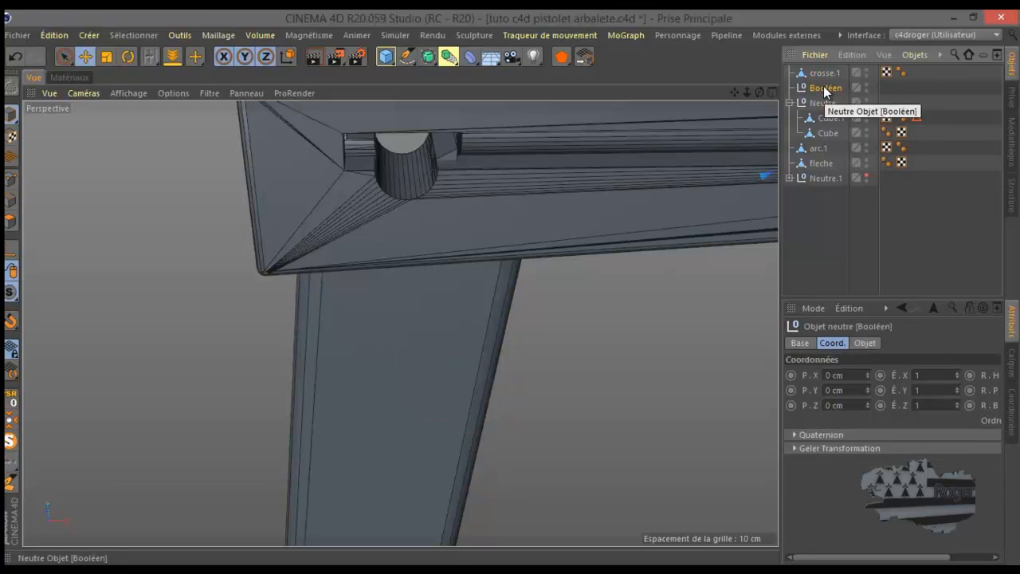
pyautogui.press('Delete')
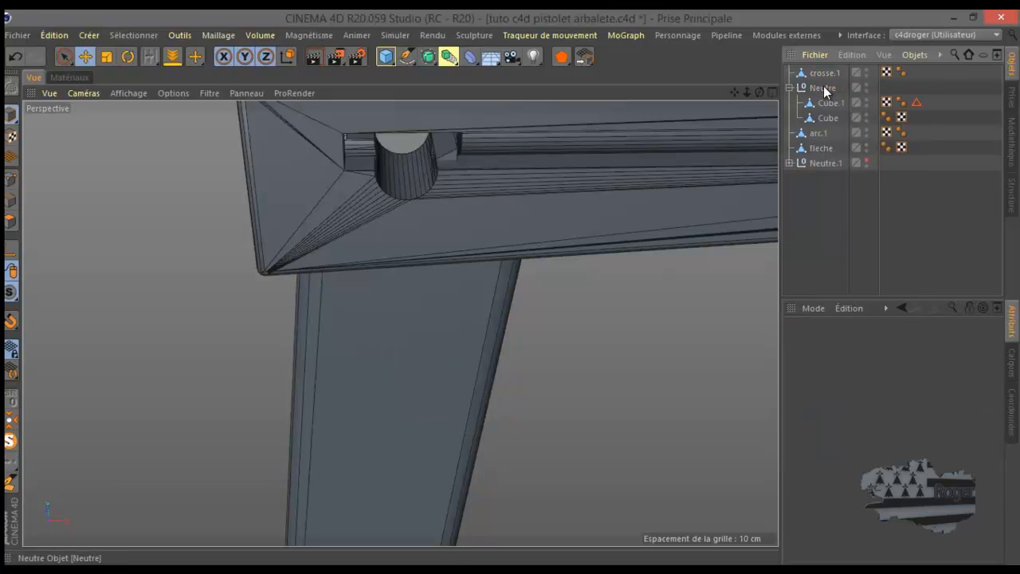
# Step: Copy Cylindre.2 from the Neutre.1 group into the Neutre group, placing it directly below Cube.1
pyautogui.click(790, 164)
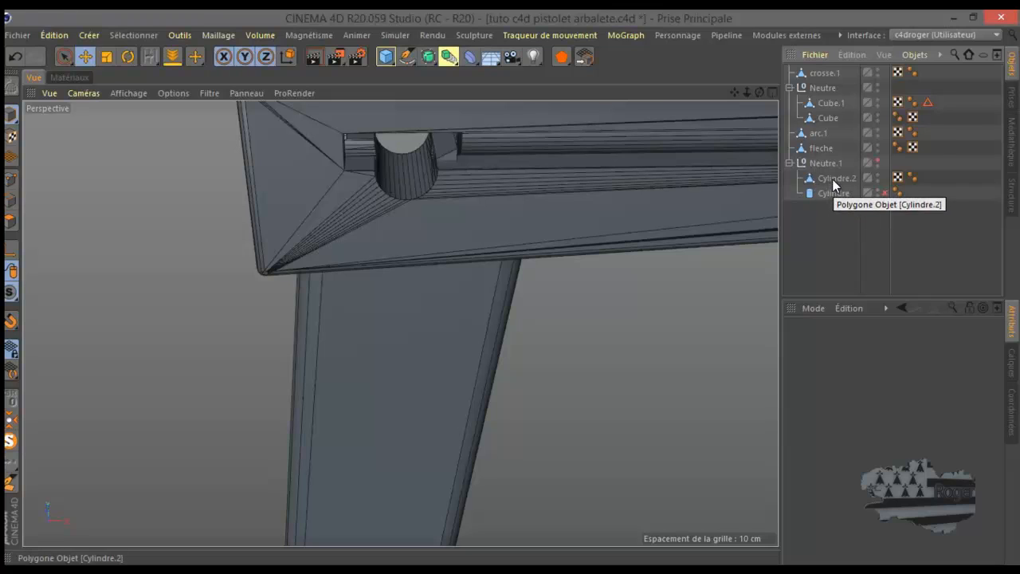
pyautogui.click(835, 179)
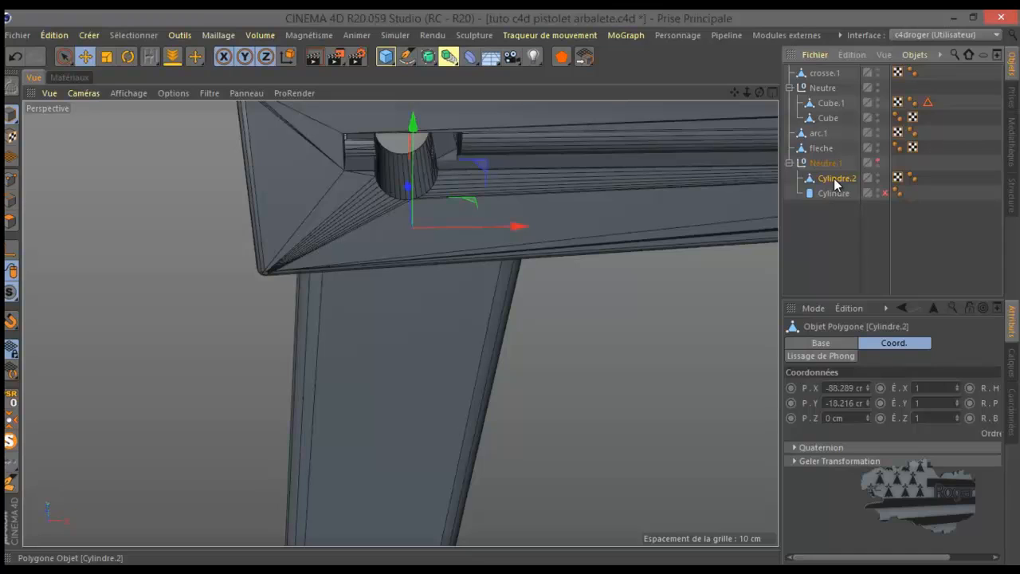
pyautogui.moveTo(833, 180); pyautogui.dragTo(814, 71)
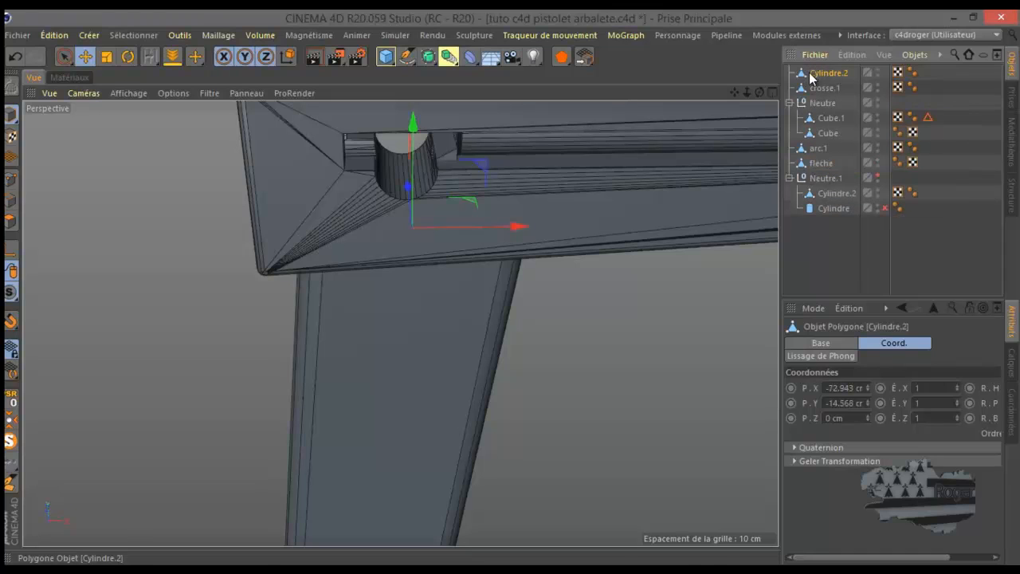
pyautogui.middleClick(379, 328)
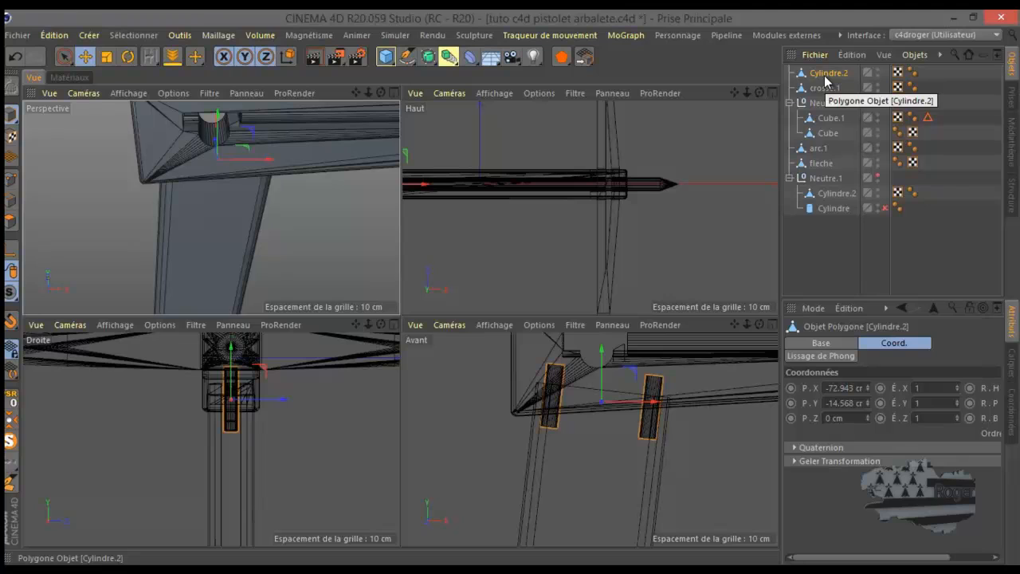
pyautogui.moveTo(826, 79); pyautogui.dragTo(831, 120)
pyautogui.click(829, 119)
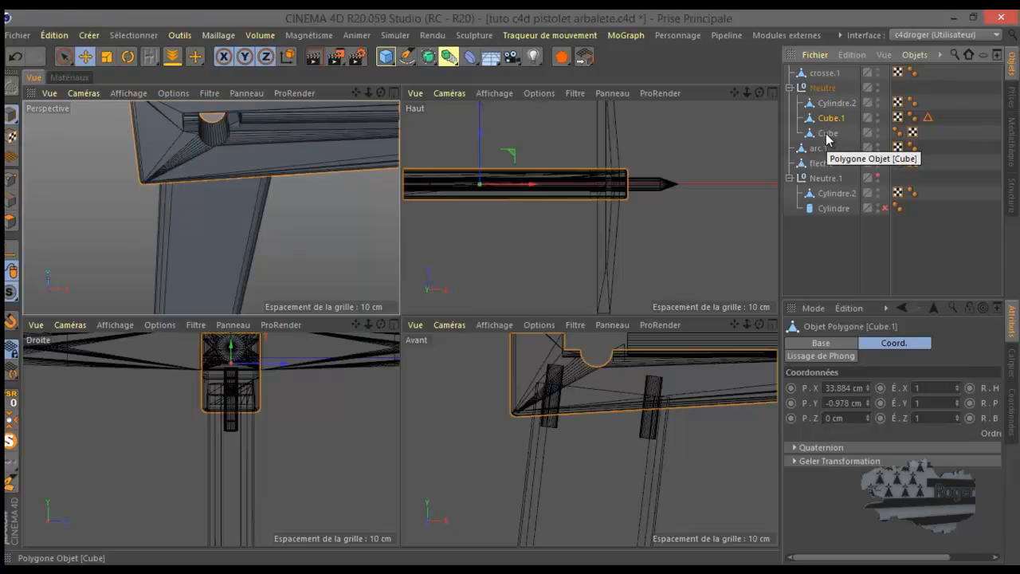
pyautogui.moveTo(831, 119); pyautogui.dragTo(838, 104)
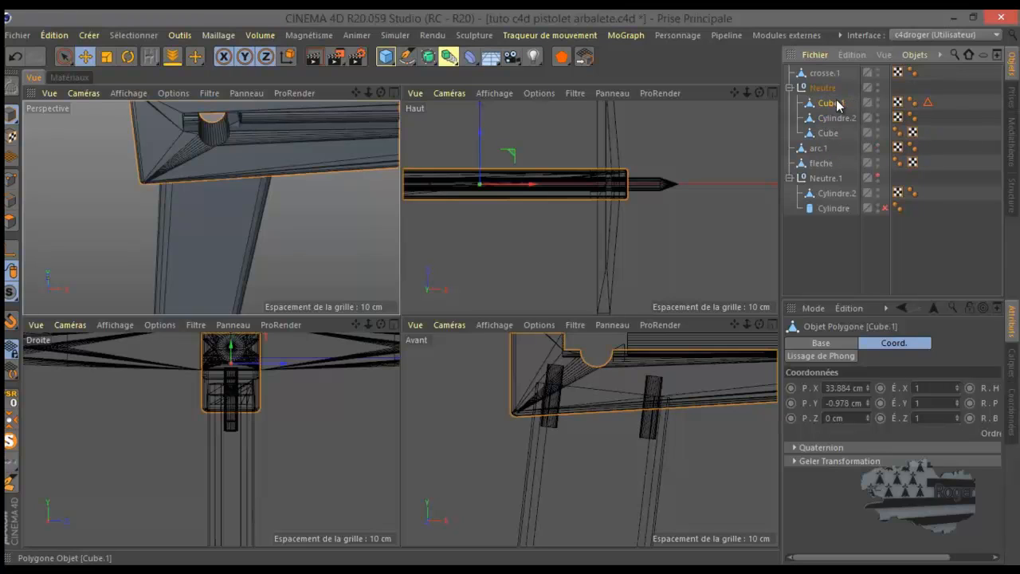
# Step: Subtract Cylindre.2 from Cube.1 with a Boolean in the Neutre group and isolate the body to inspect its underside
pyautogui.click(448, 57)
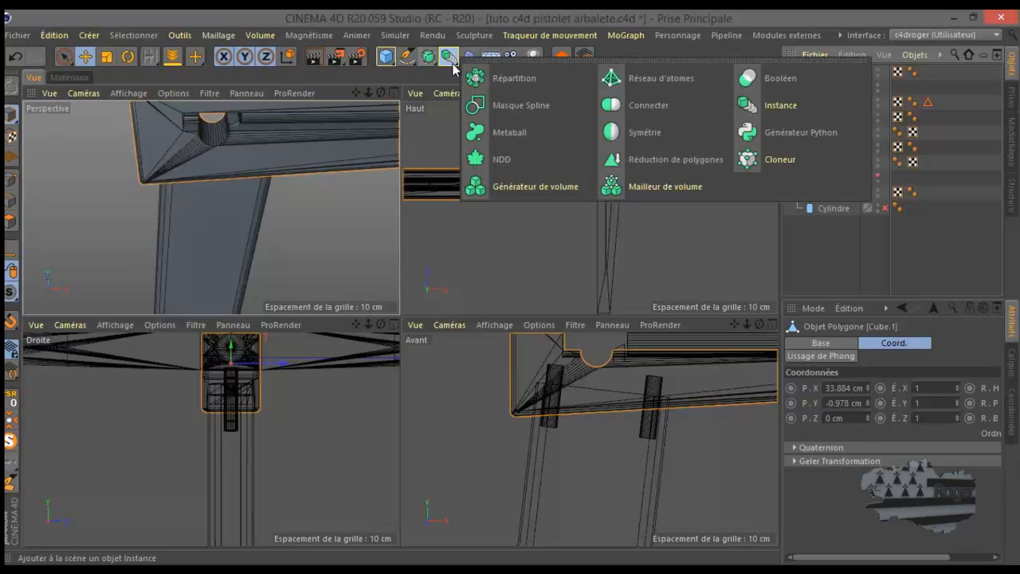
pyautogui.click(770, 79)
pyautogui.moveTo(834, 75); pyautogui.dragTo(833, 104)
pyautogui.click(829, 118)
pyautogui.keyDown('ctrl'); pyautogui.click(838, 134); pyautogui.keyUp('ctrl')
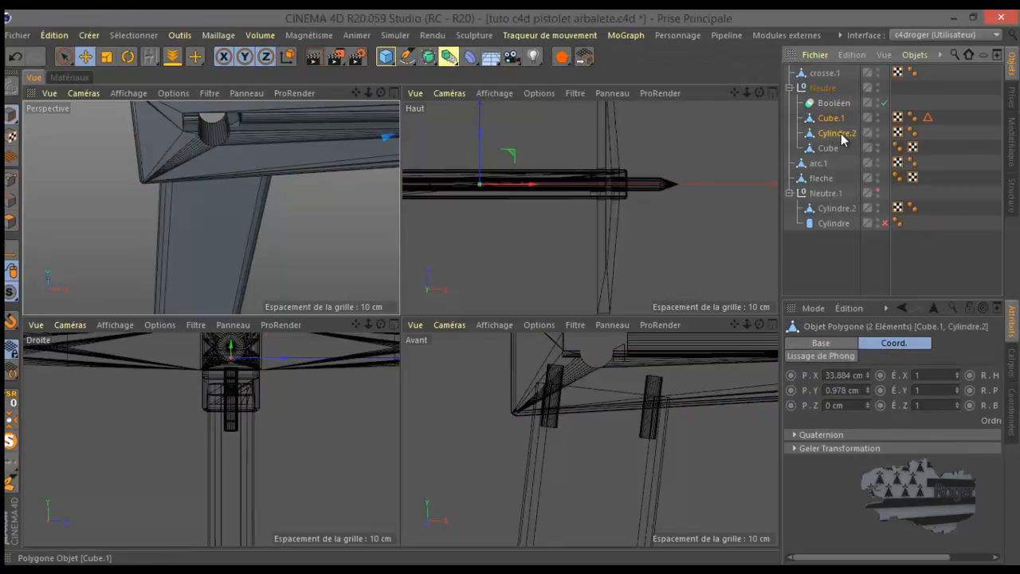
pyautogui.moveTo(843, 139); pyautogui.dragTo(836, 105)
pyautogui.click(834, 103)
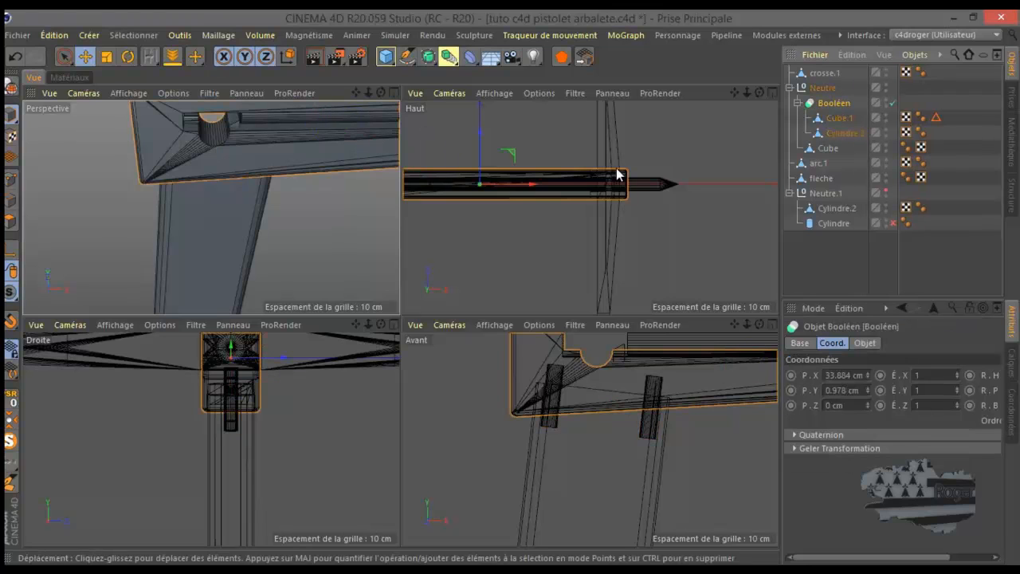
pyautogui.click(11, 441)
pyautogui.middleClick(196, 260)
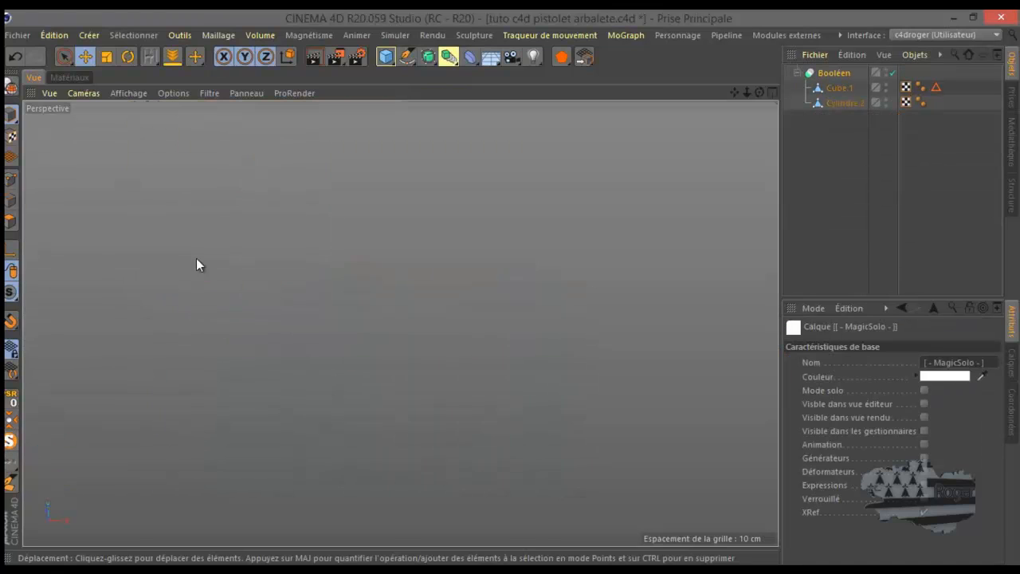
pyautogui.moveTo(762, 91); pyautogui.dragTo(510, 287)
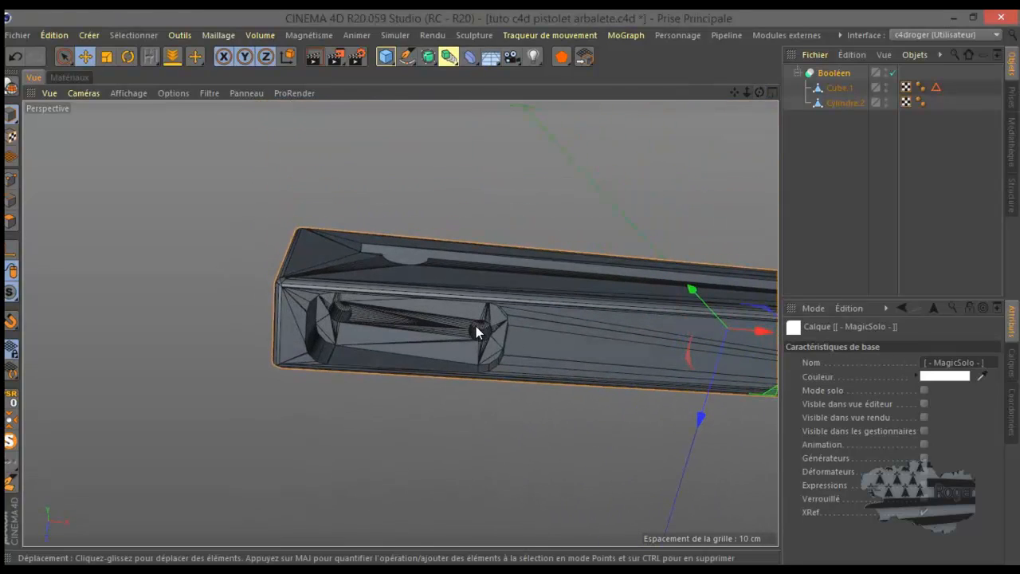
# Step: Make the body's Boolean editable, leave solo mode and merge Cube.1 and Cylindre.2 into one polygon object
pyautogui.click(12, 86)
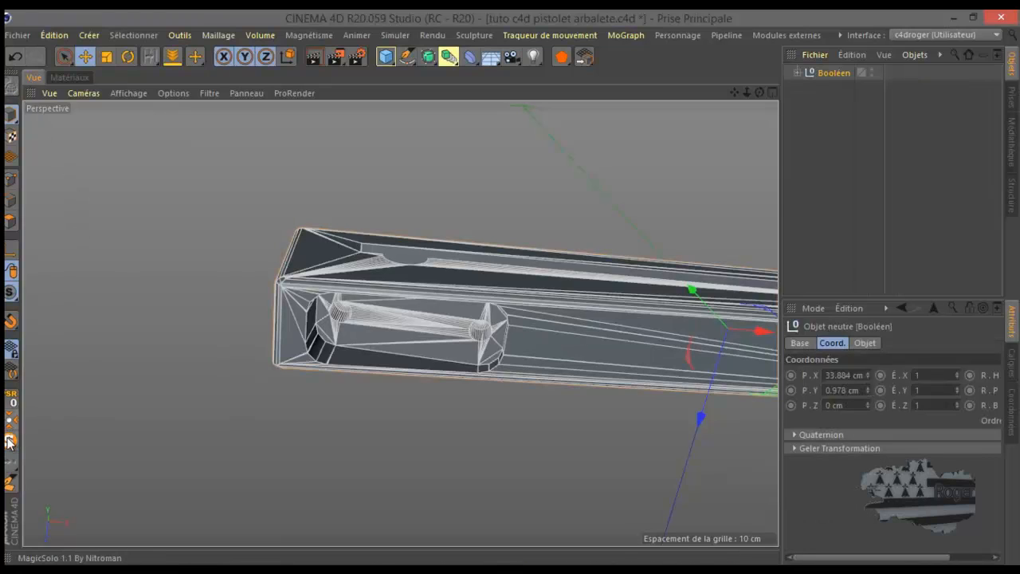
pyautogui.click(798, 103)
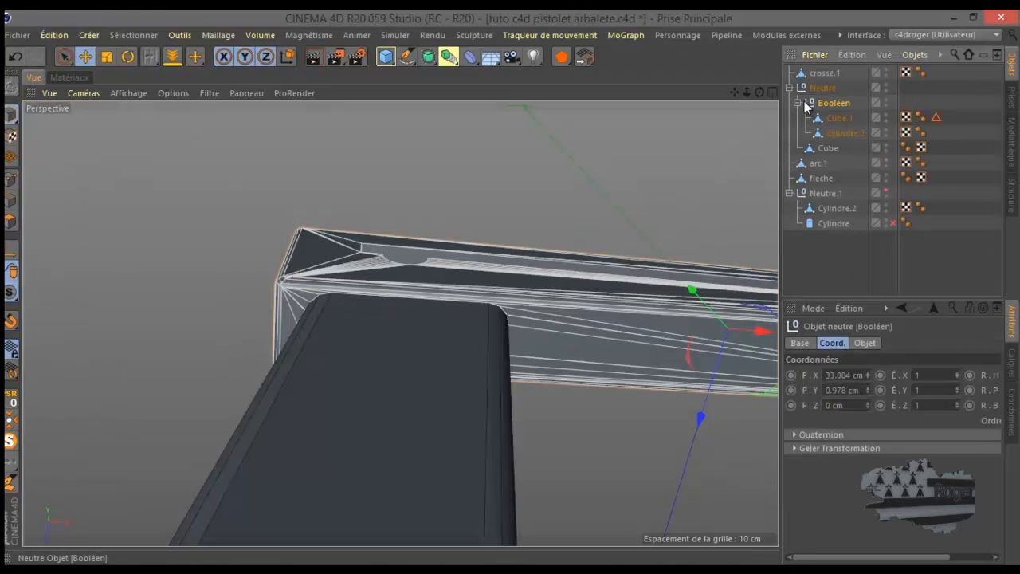
pyautogui.moveTo(801, 117); pyautogui.dragTo(836, 140)
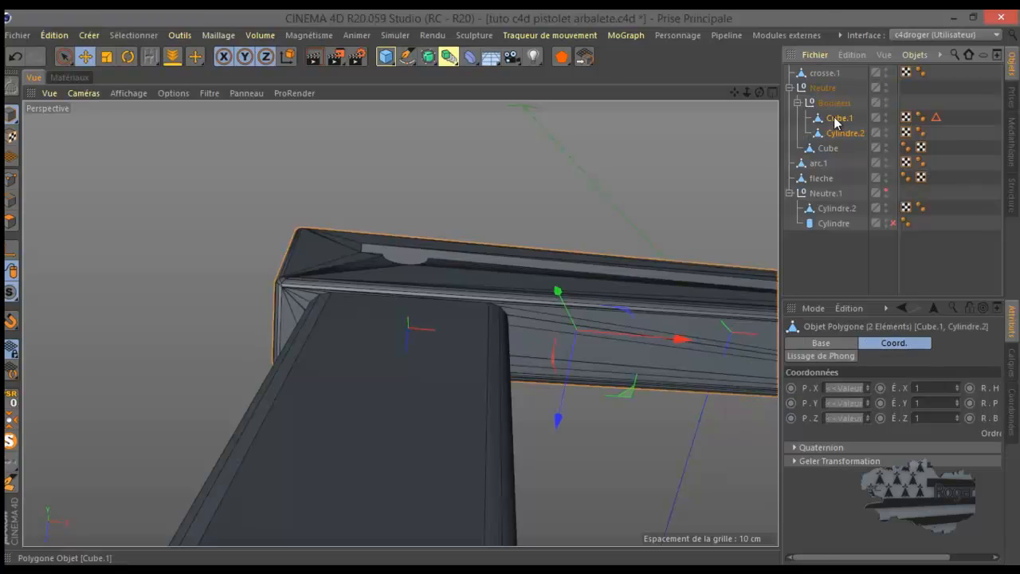
pyautogui.rightClick(834, 118)
pyautogui.click(692, 421)
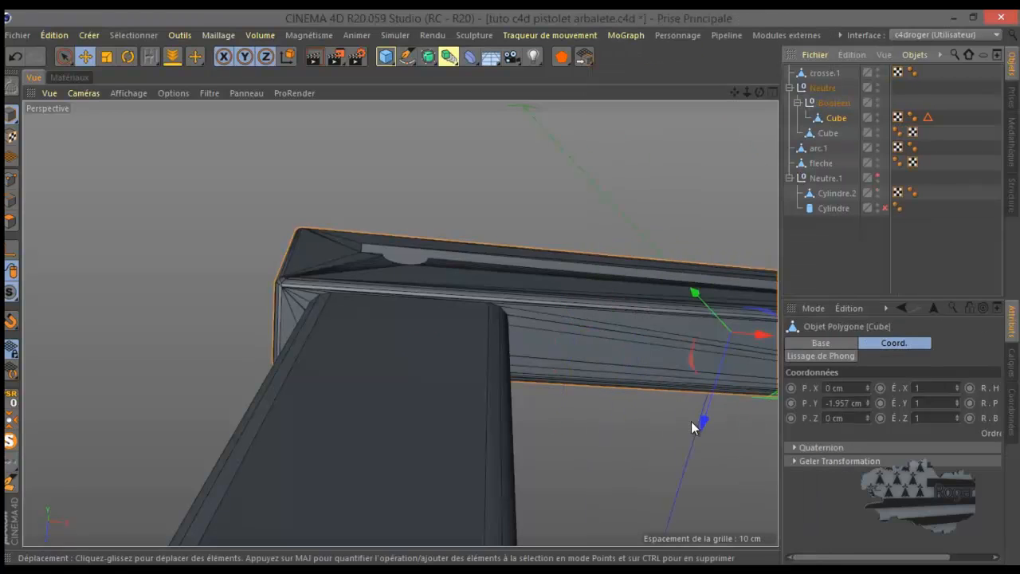
# Step: Move the merged Cube directly into the Neutre group and delete the empty Booléen null
pyautogui.moveTo(818, 119); pyautogui.dragTo(820, 126)
pyautogui.click(829, 103)
pyautogui.press('Delete')
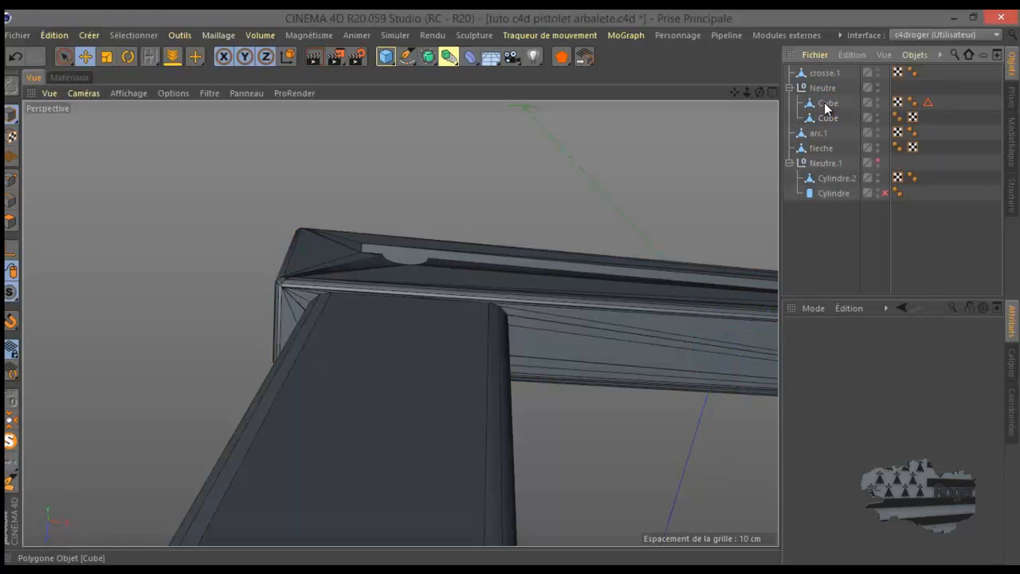
pyautogui.click(790, 88)
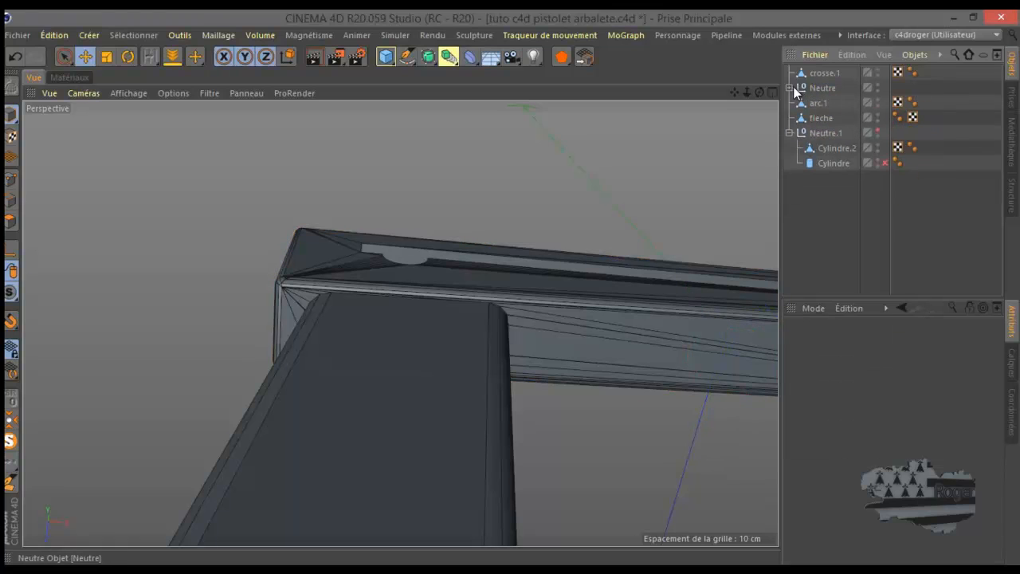
pyautogui.click(824, 73)
pyautogui.click(823, 89)
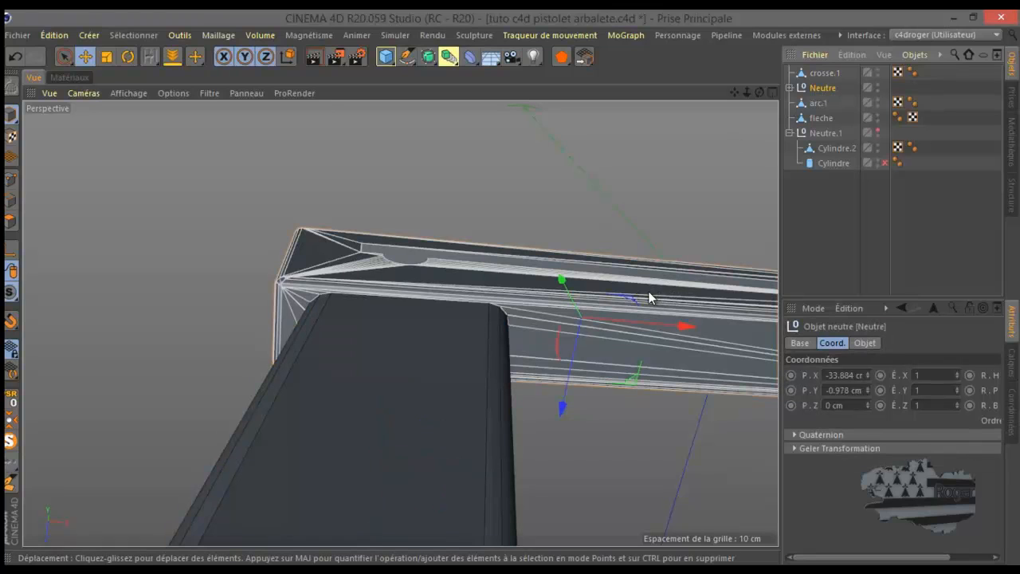
pyautogui.click(819, 103)
pyautogui.click(817, 118)
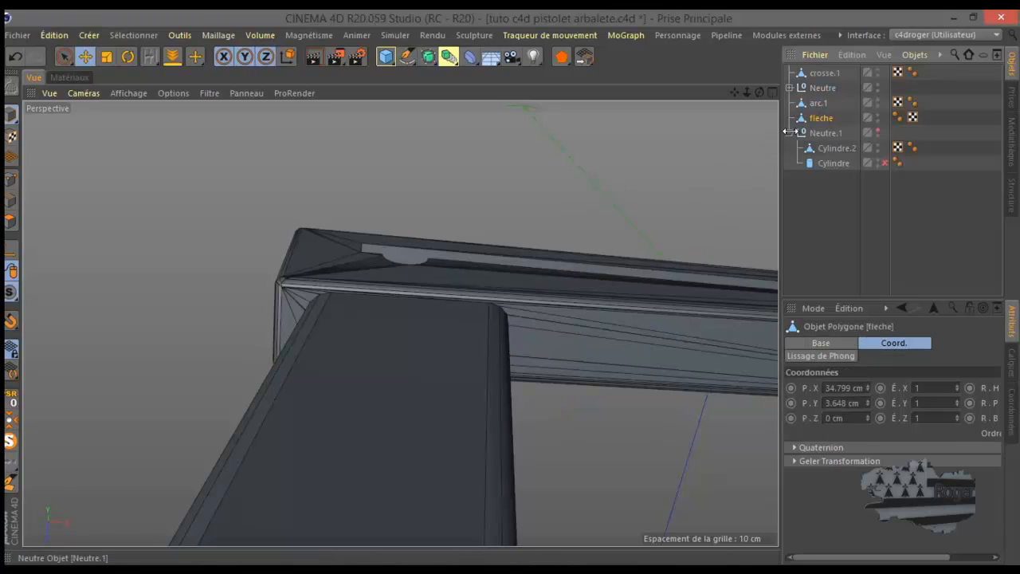
pyautogui.doubleClick(829, 149)
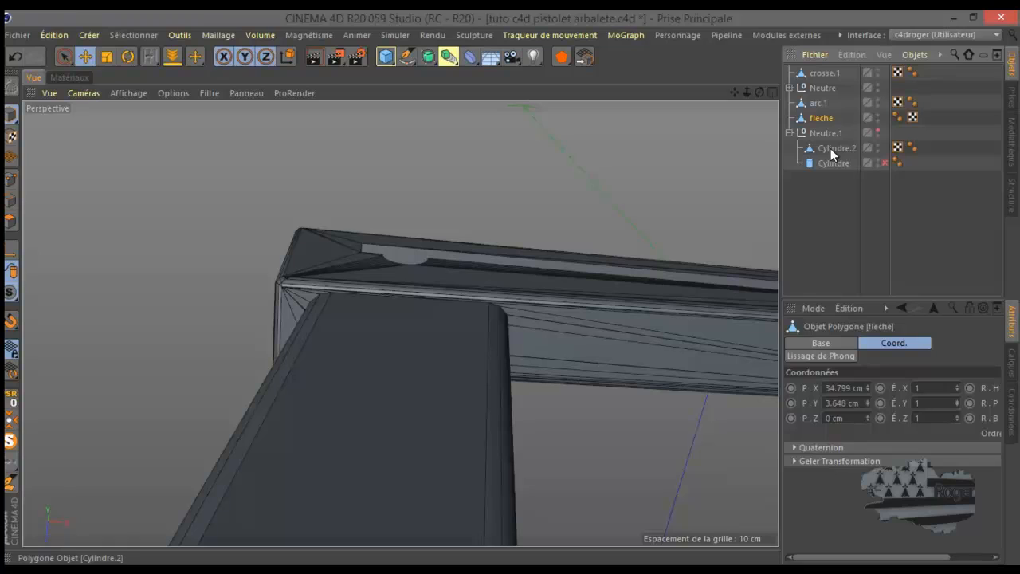
# Step: Rename Cylindre.2 in the Neutre.1 group to "chevilles" and move it out of the group to the top of the object hierarchy
pyautogui.write('ch')
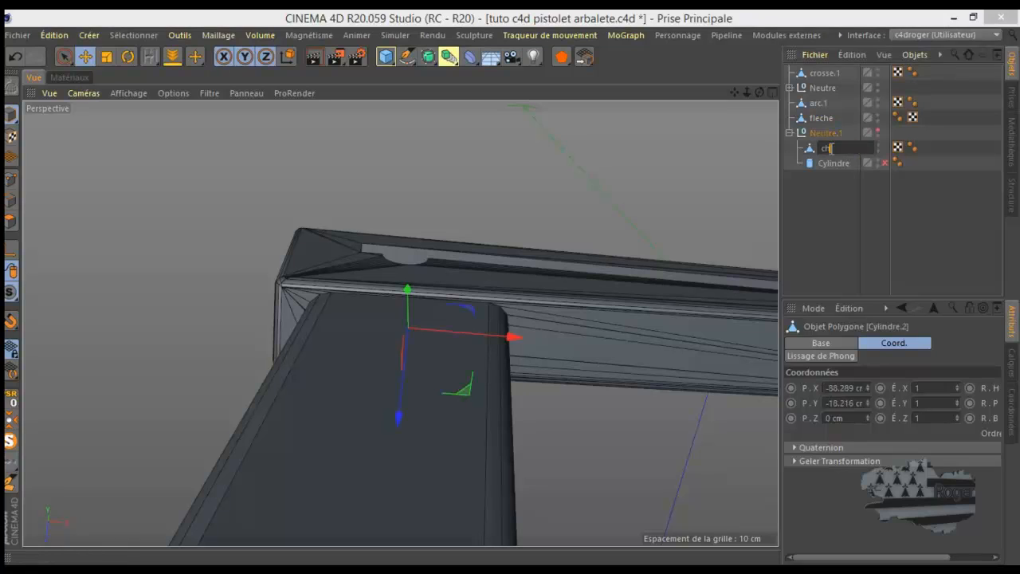
pyautogui.write('evilles')
pyautogui.press('Return')
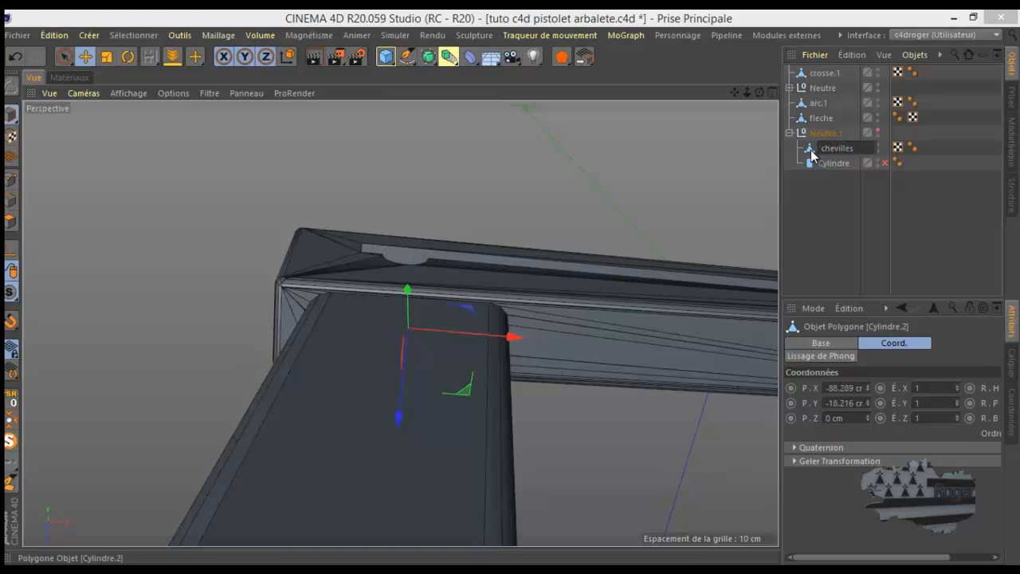
pyautogui.moveTo(815, 73); pyautogui.dragTo(811, 67)
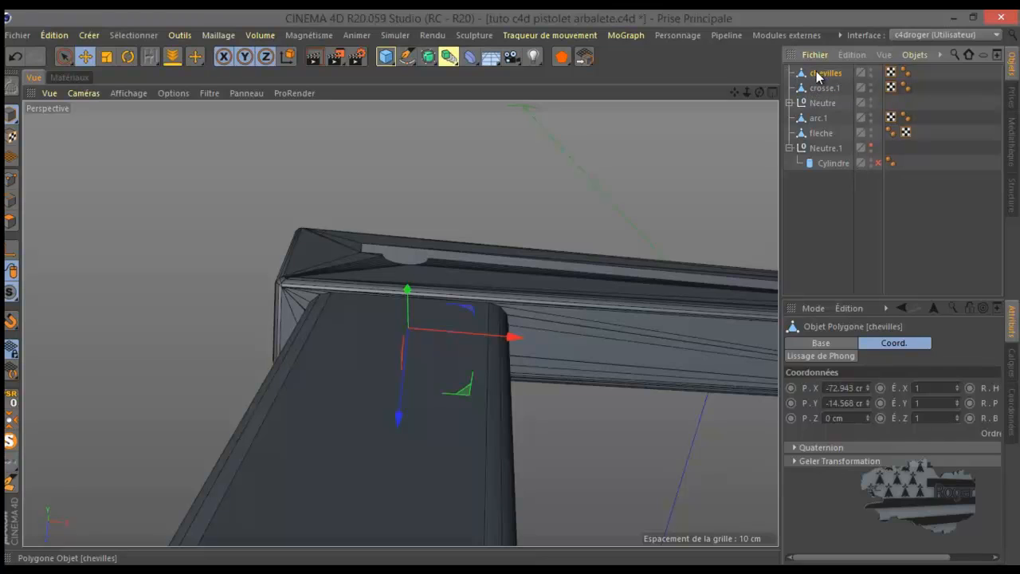
# Step: Examine the assembled crossbow pistol from several angles, checking how the grip meets the body and the body's upper groove
pyautogui.scroll(-6, 393, 270)
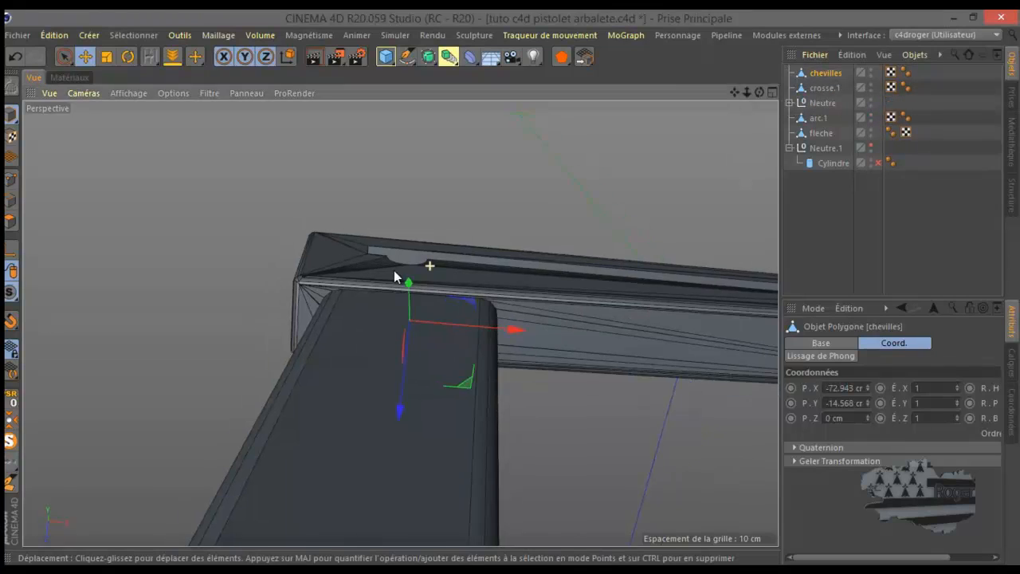
pyautogui.moveTo(757, 90); pyautogui.dragTo(509, 289)
pyautogui.moveTo(735, 92); pyautogui.dragTo(510, 287)
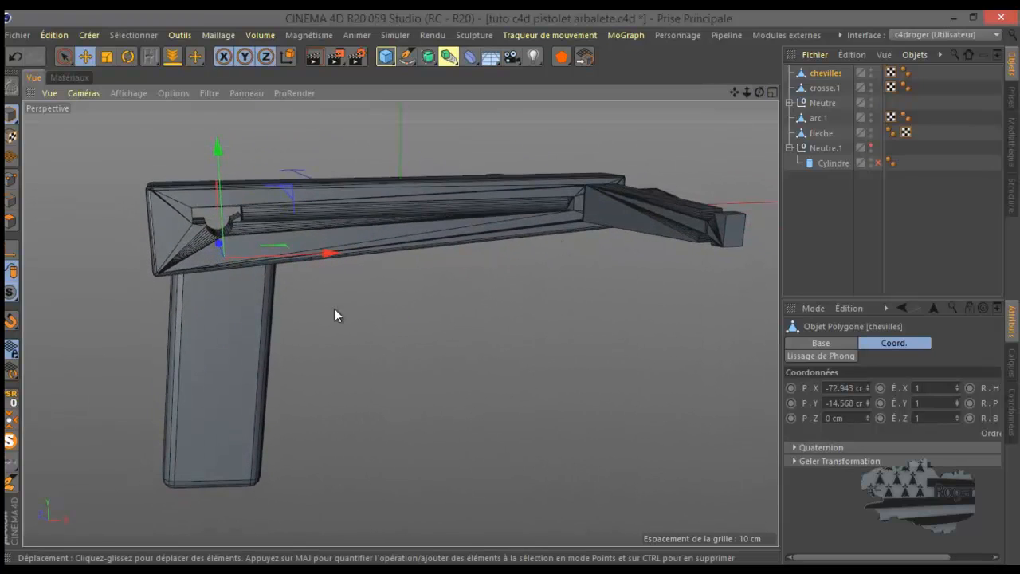
pyautogui.scroll(2, 204, 296)
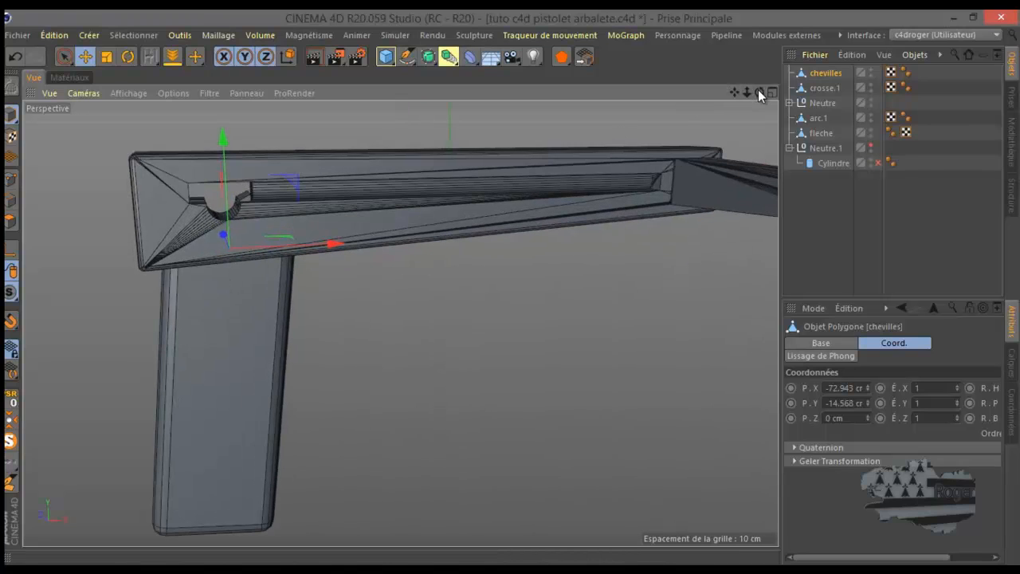
pyautogui.moveTo(759, 92); pyautogui.dragTo(509, 287)
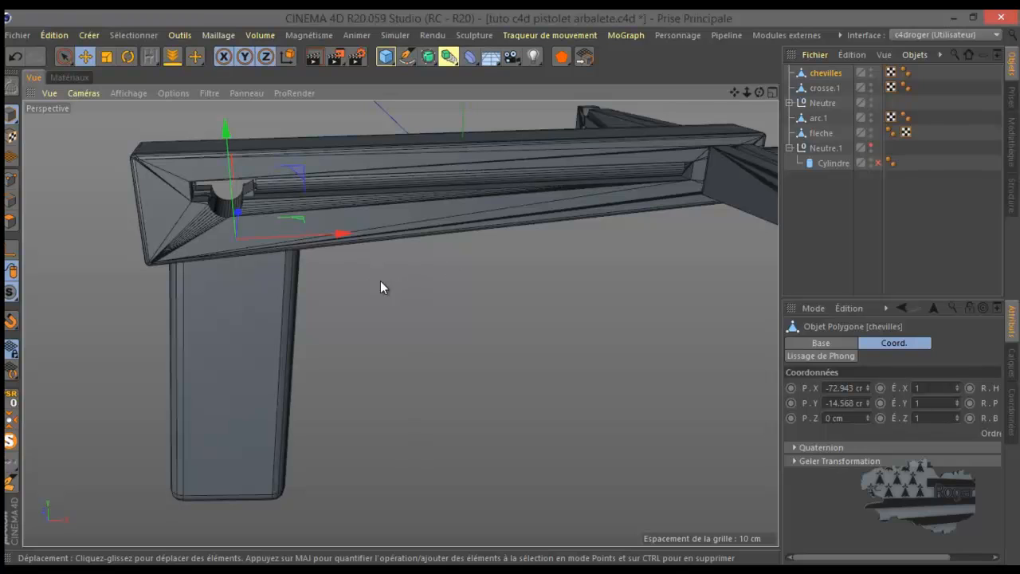
pyautogui.moveTo(760, 92); pyautogui.dragTo(509, 287)
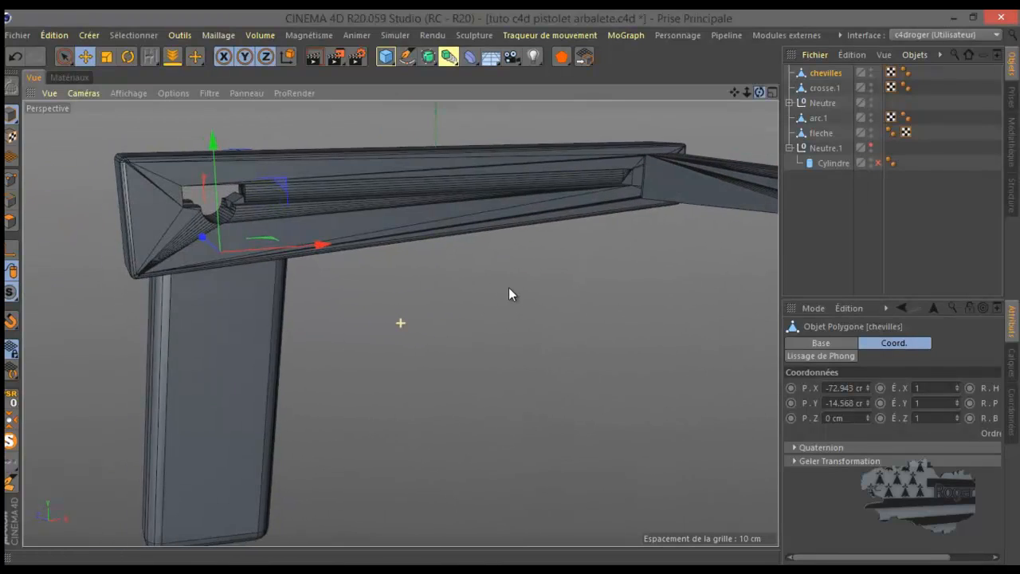